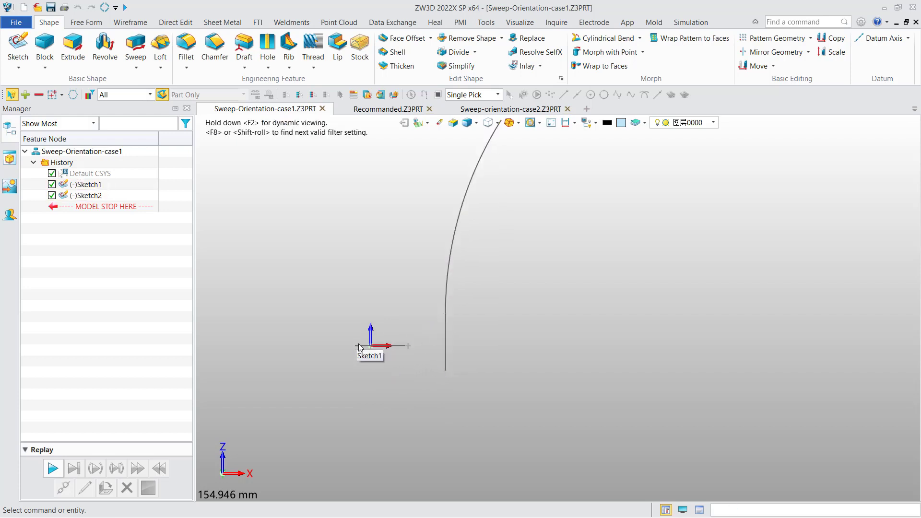
- Set up a Sweep using the closed stepped Sketch1 as profile and the curved Sketch2 as path
scroll(473, 341, "down", 2)
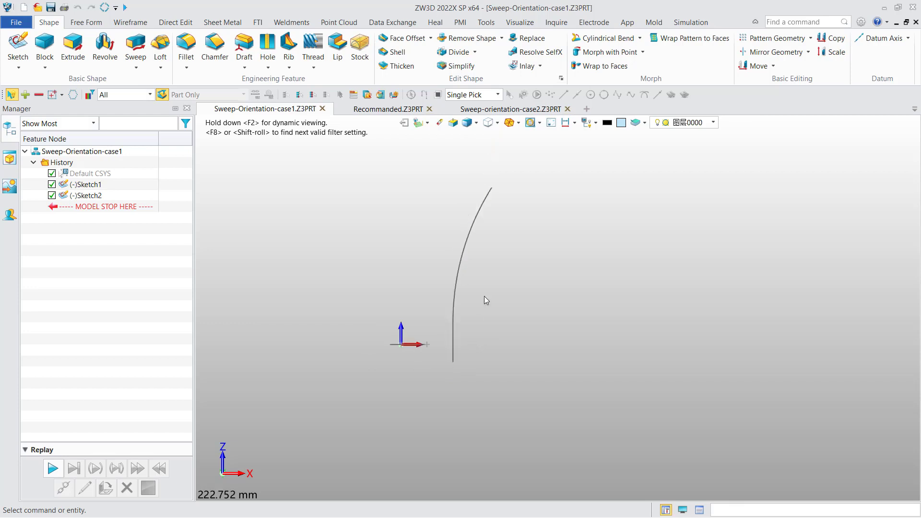
mouse_move(486, 313)
middle_mouse_down()
mouse_move(469, 335)
mouse_move(479, 353)
middle_mouse_up()
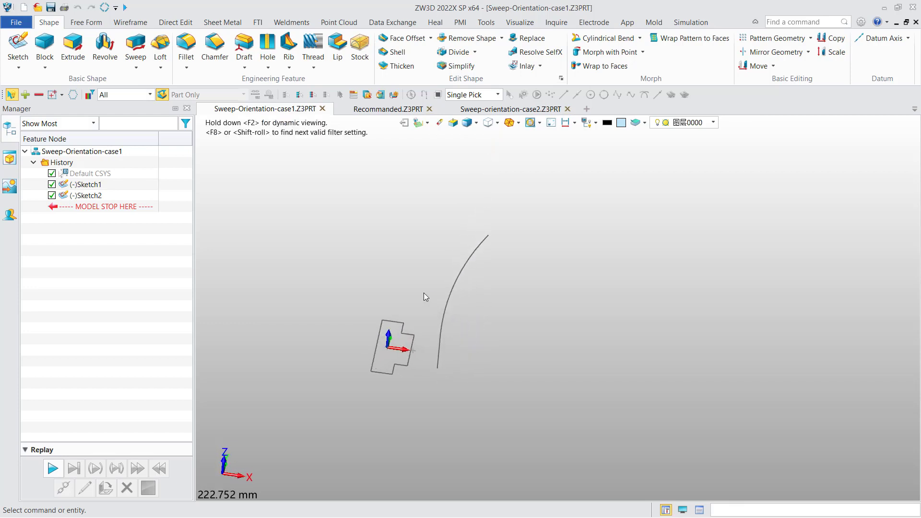
left_click(135, 47)
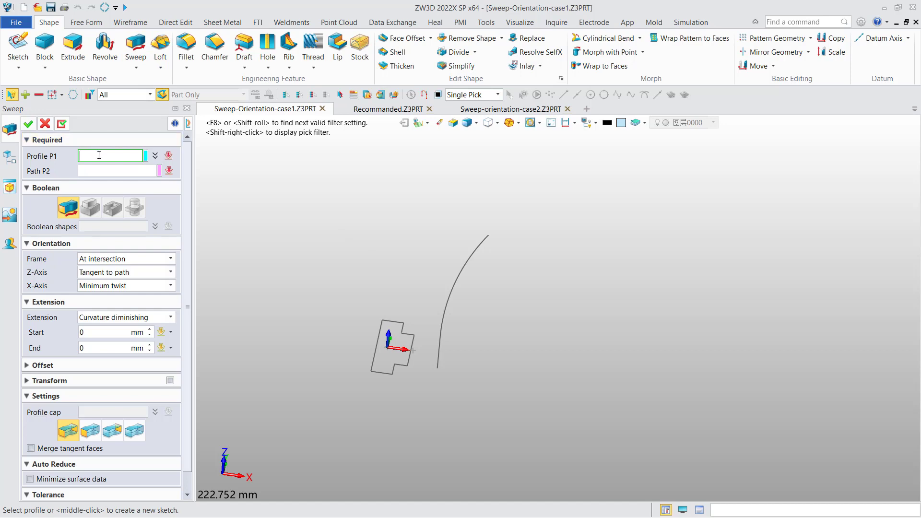
left_click(399, 365)
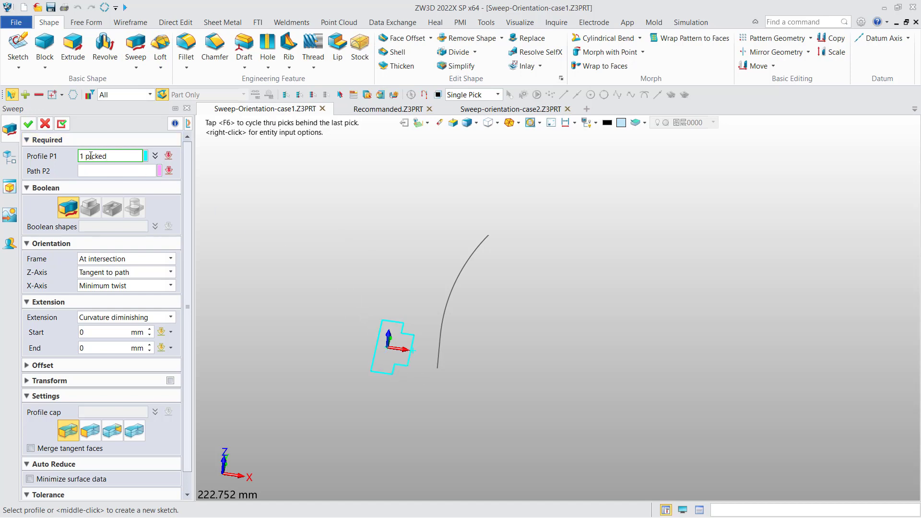
left_click(91, 168)
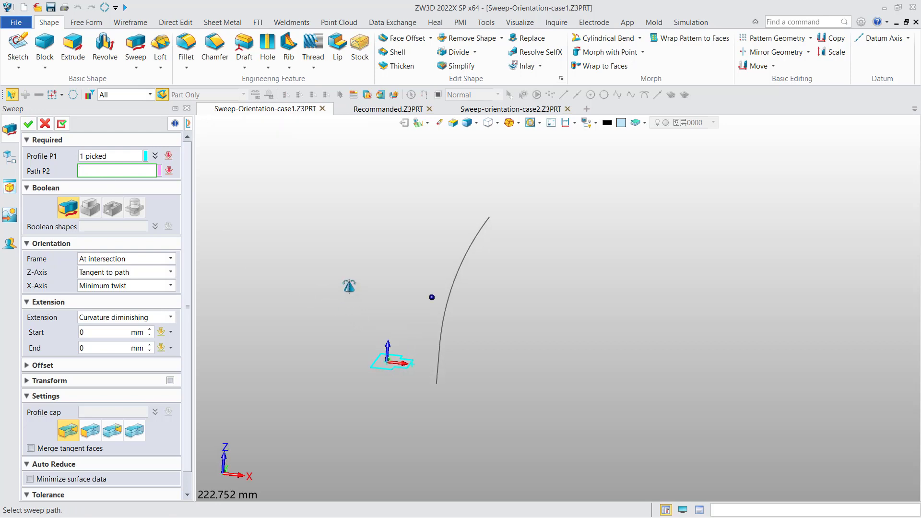
left_click(438, 361)
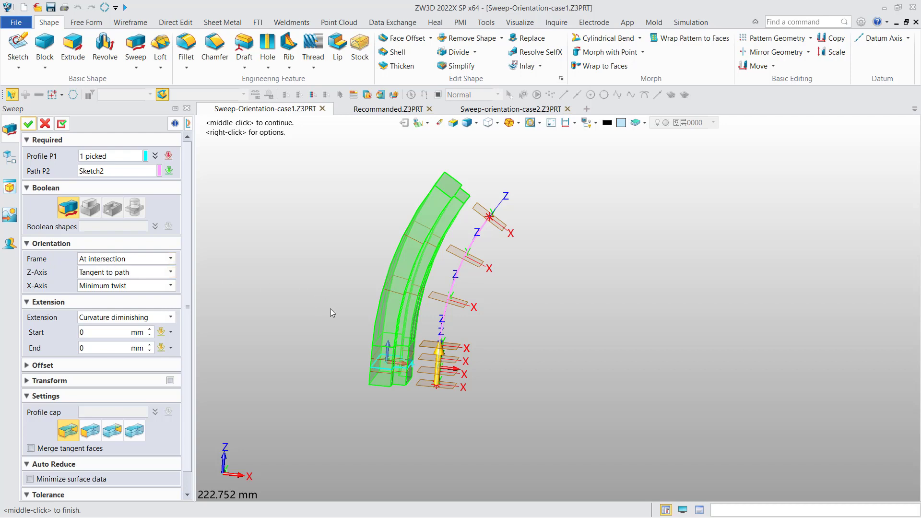
right_click_drag(336, 309, 336, 305)
key("ctrl+Down")
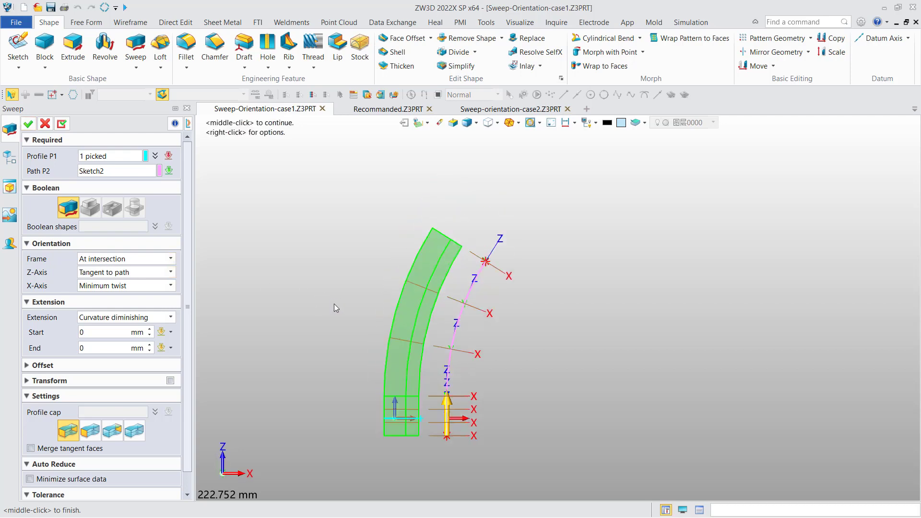
middle_click_drag(334, 304, 335, 270)
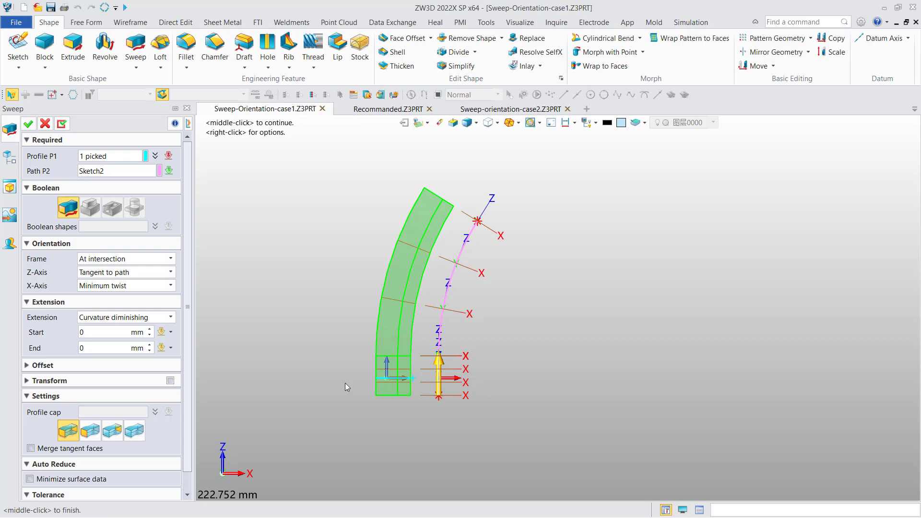
- Compare the sweep preview with the orientation frame set to Default frame, At path and Along path
left_click(170, 260)
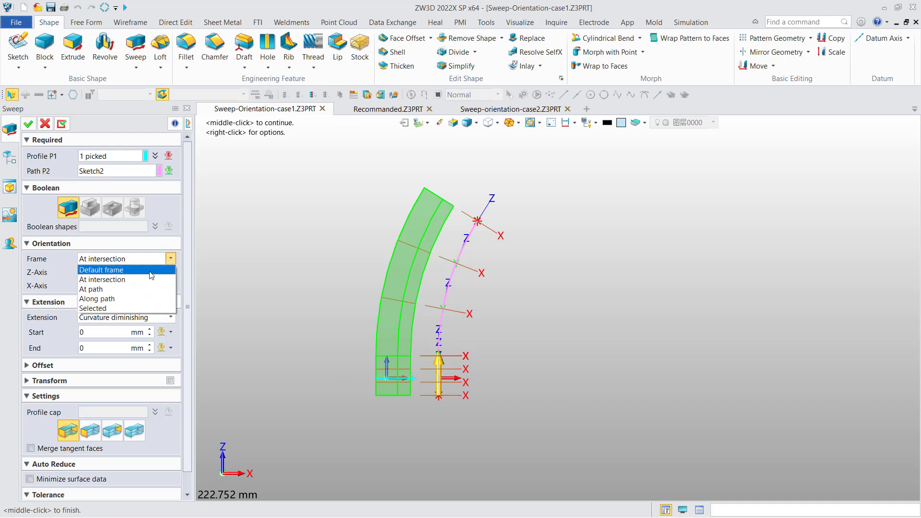
left_click(150, 271)
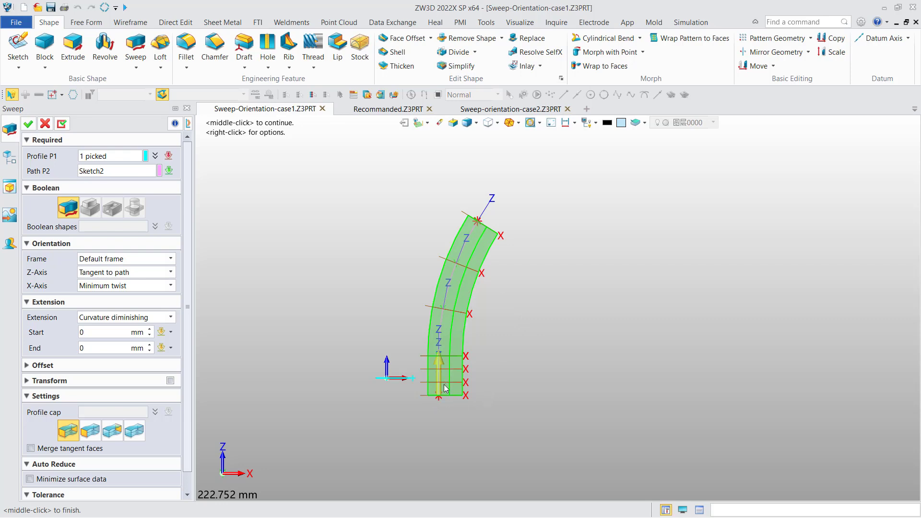
left_click(154, 259)
left_click(135, 288)
left_click(135, 262)
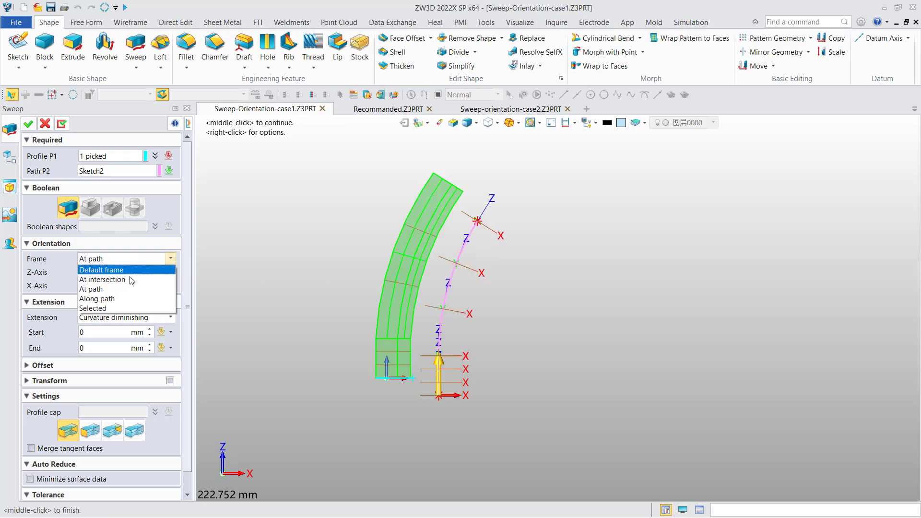
left_click(120, 298)
left_click(129, 260)
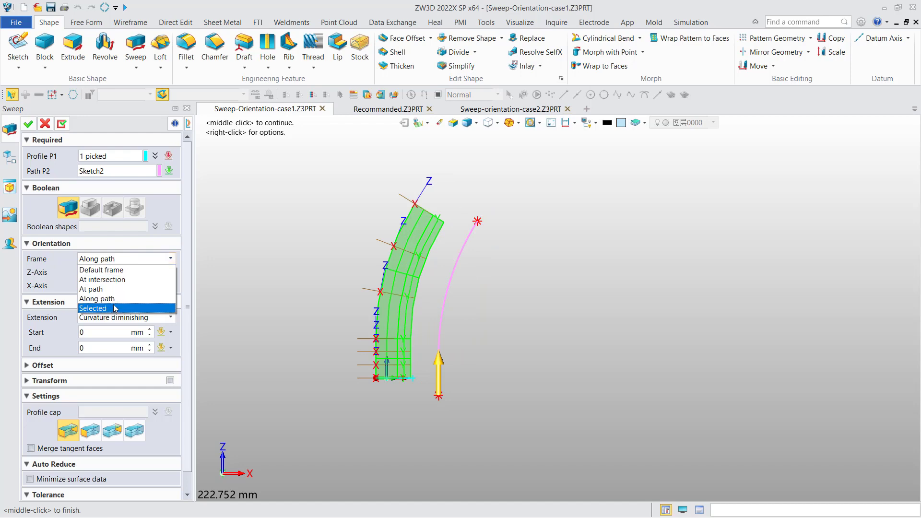
left_click(125, 270)
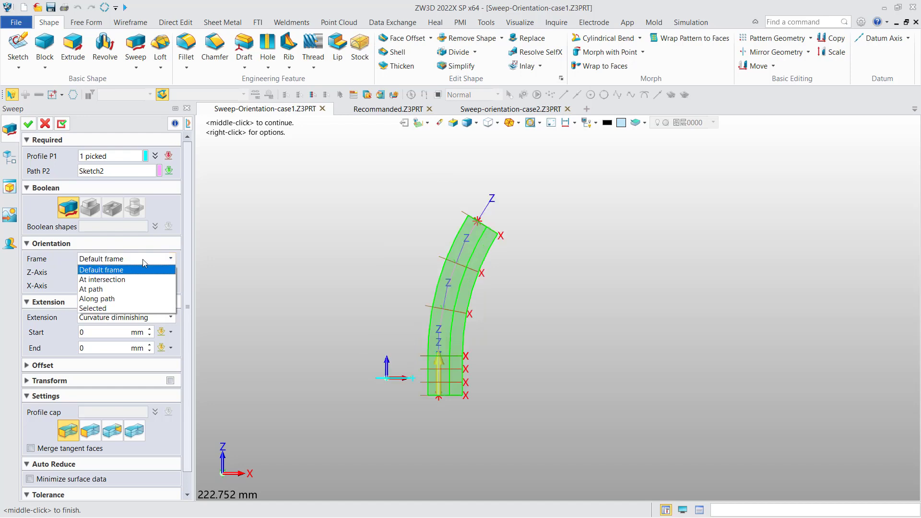
- Set the sweep's orientation frame to At intersection and create the solid
left_click(130, 279)
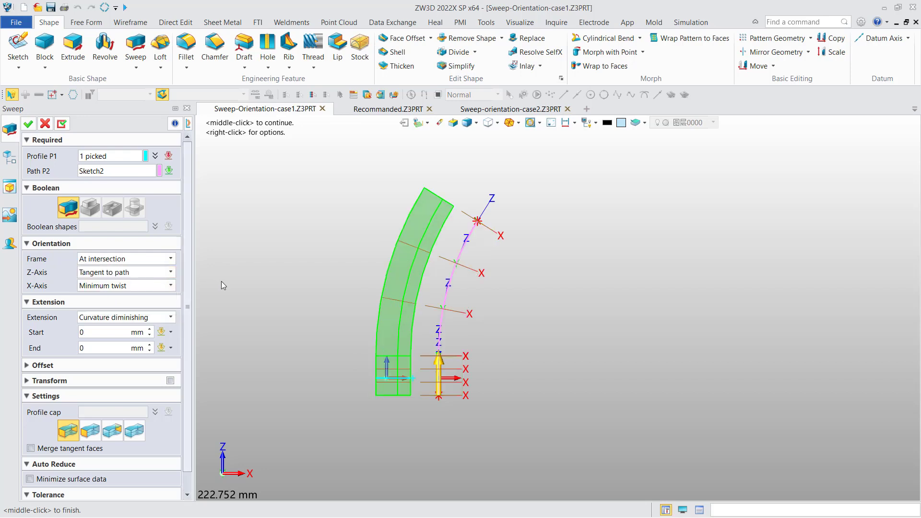
left_click(28, 126)
mouse_move(306, 256)
right_mouse_down()
mouse_move(339, 232)
mouse_move(315, 265)
mouse_move(321, 283)
mouse_move(297, 274)
right_mouse_up()
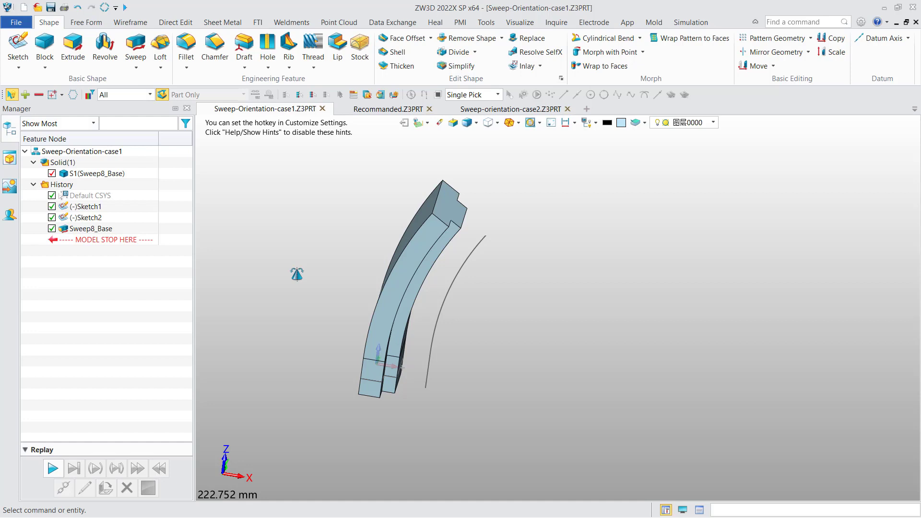
- In Recommanded.Z3PRT, set up a Sweep of the stepped Sketch1 profile along the curved Sketch2 path
left_click(380, 111)
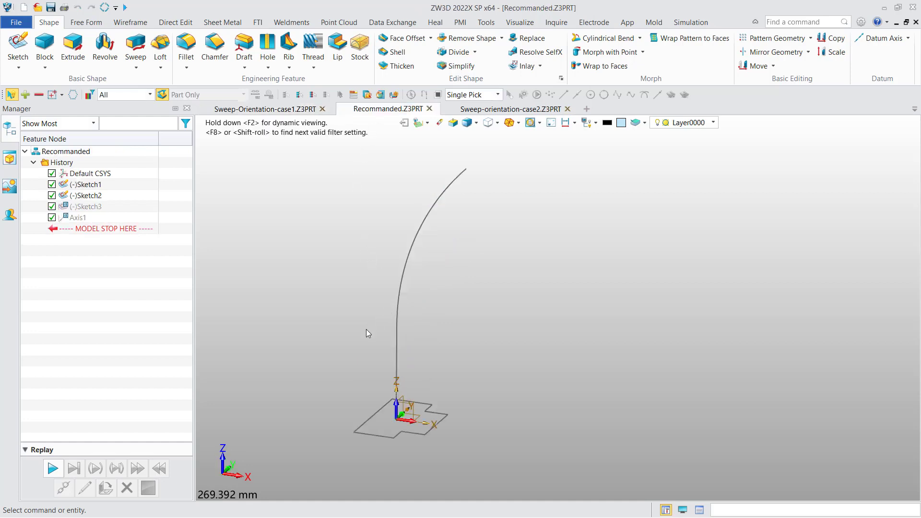
mouse_move(367, 329)
right_mouse_down()
mouse_move(391, 333)
mouse_move(356, 326)
right_mouse_up()
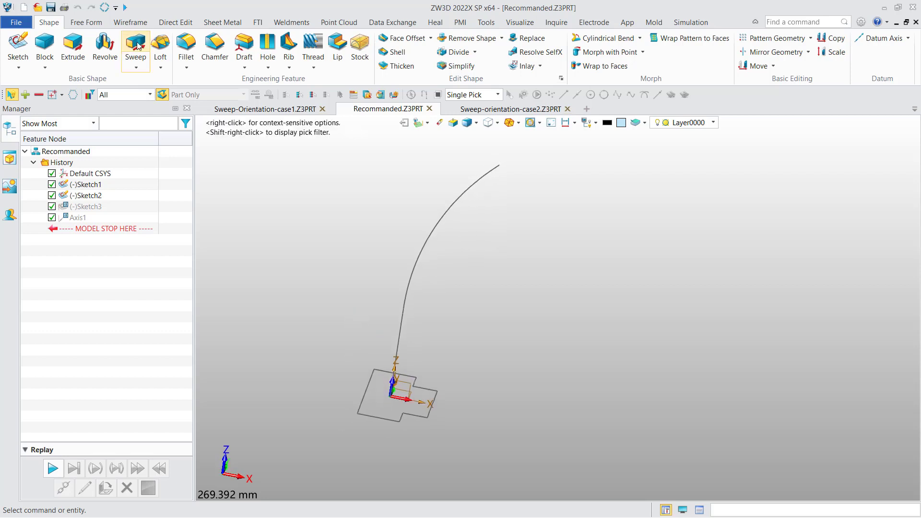
left_click(136, 45)
left_click(362, 400)
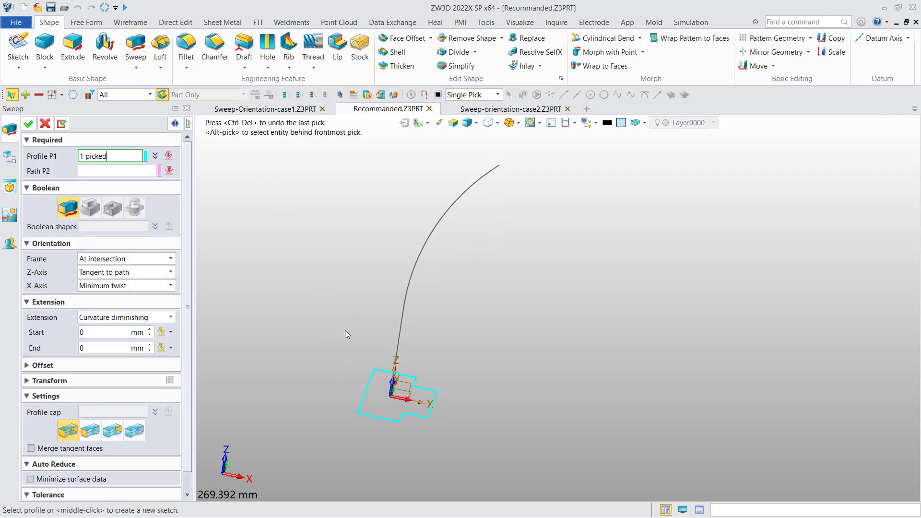
left_click(404, 285)
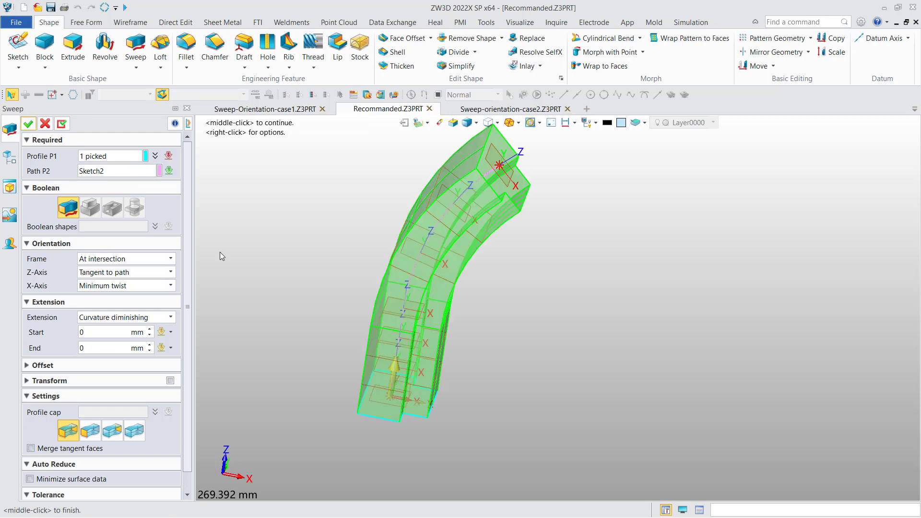
right_click_drag(350, 270, 354, 258)
key("ctrl+Down")
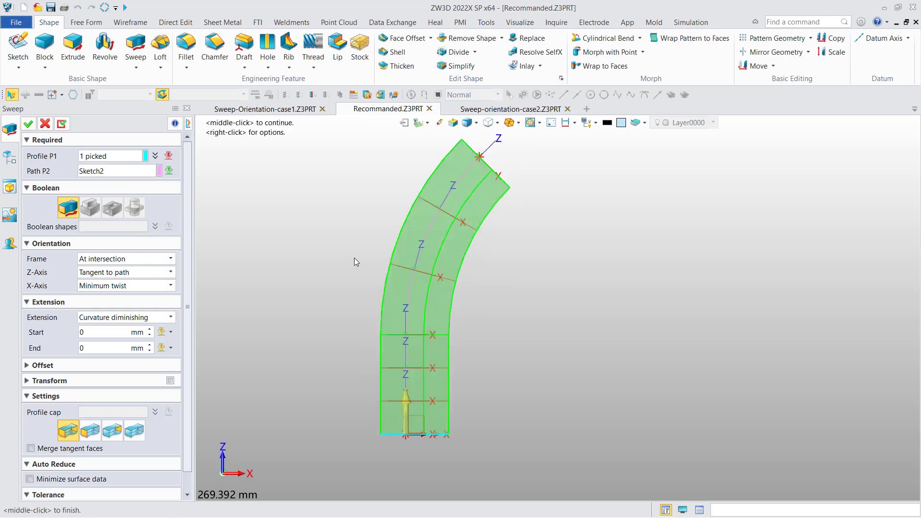
- Compare the Default frame and At intersection options, and create the sweep with the frame set to At path
left_click(129, 259)
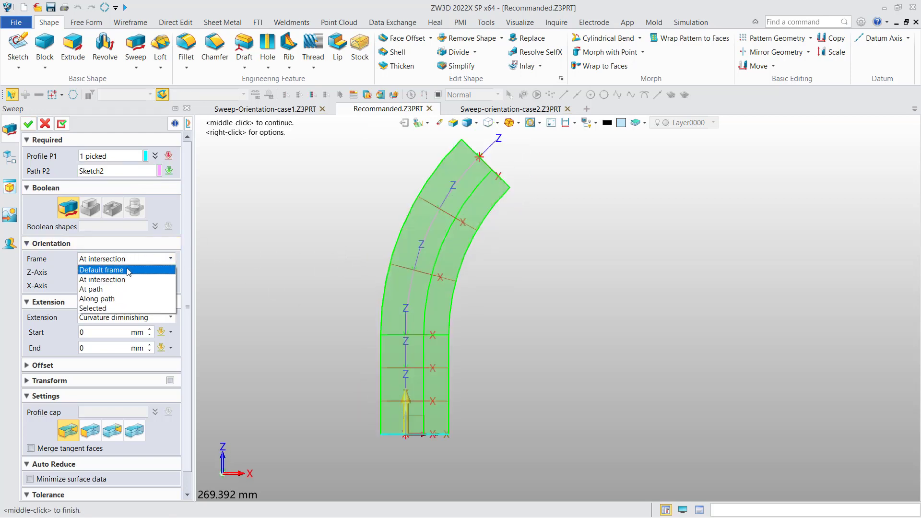
left_click(129, 270)
left_click(136, 258)
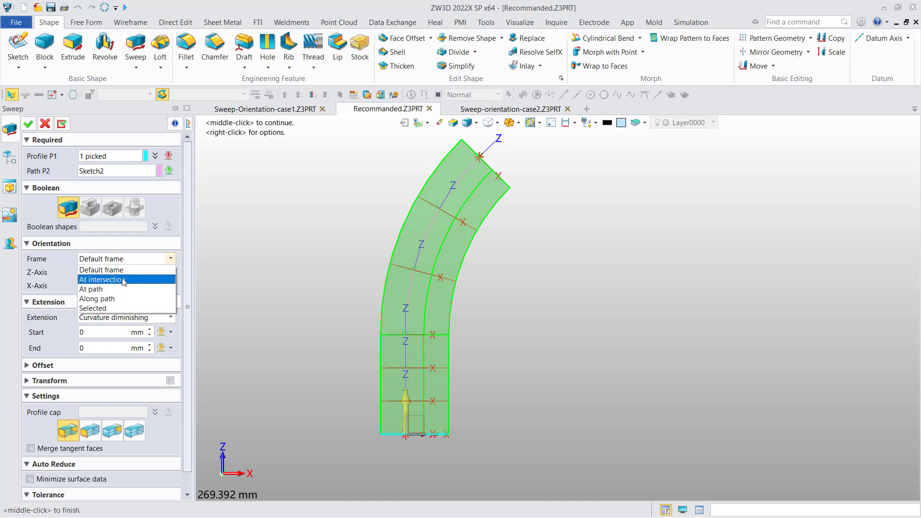
left_click(124, 279)
left_click(129, 259)
left_click(115, 289)
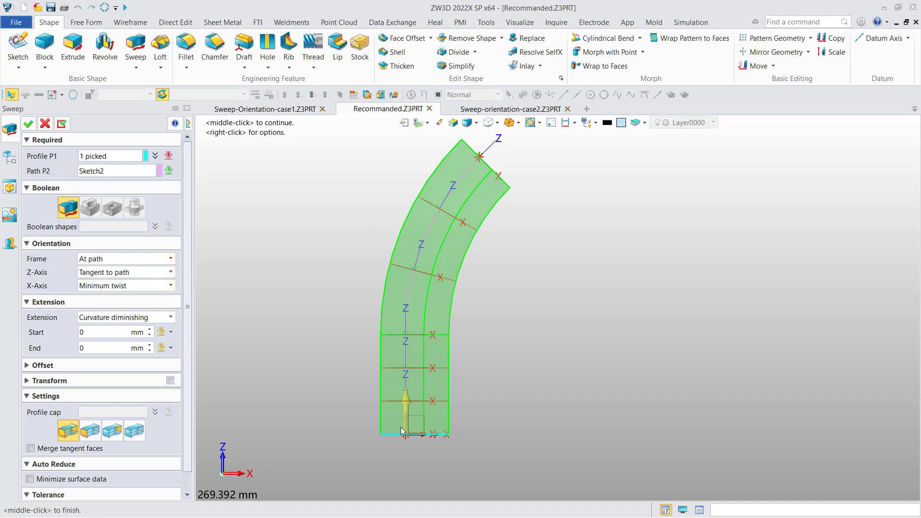
left_click(29, 124)
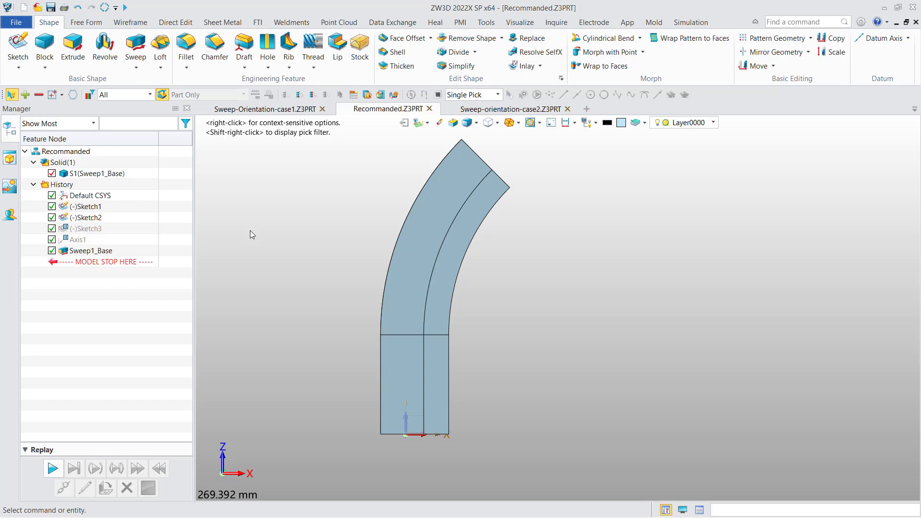
double_click(110, 253)
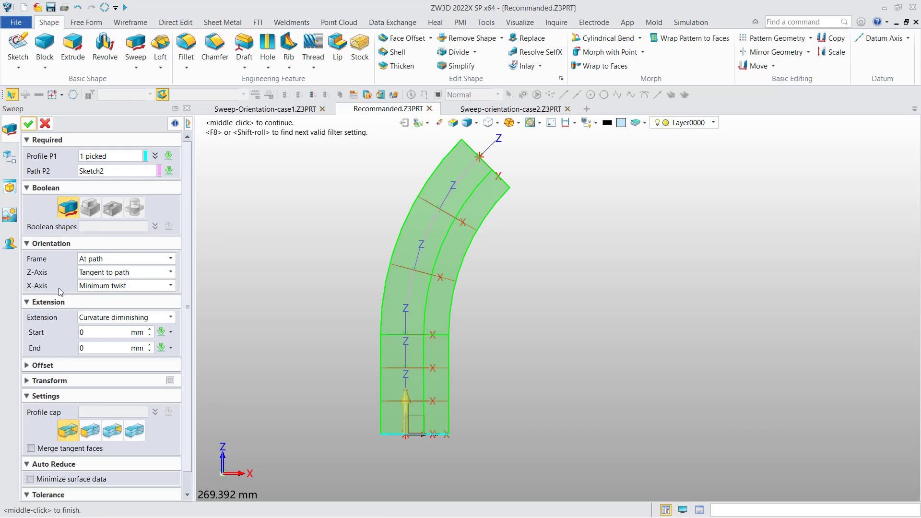
right_click_drag(517, 328, 493, 338)
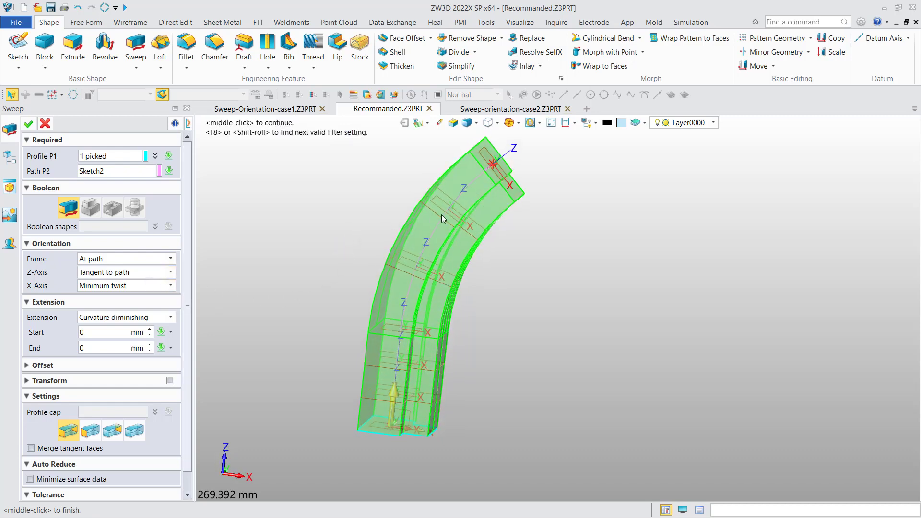
scroll(444, 215, "up", 2)
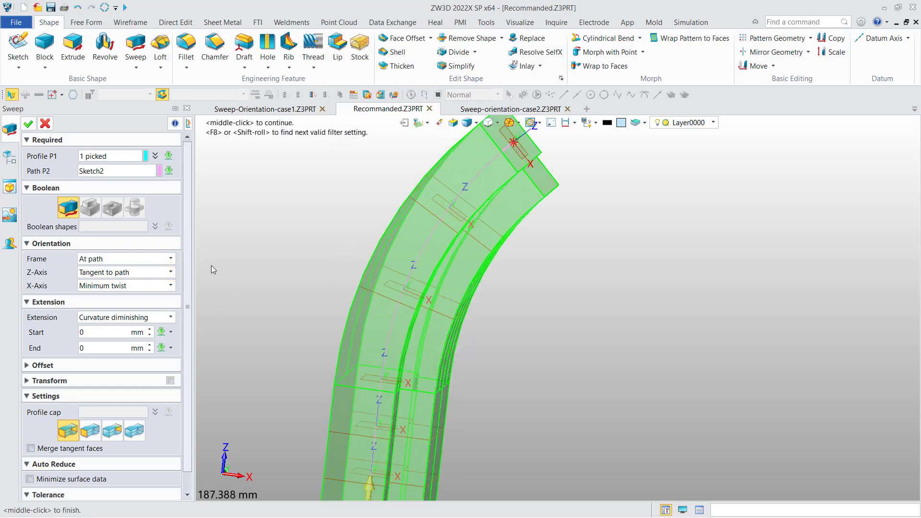
left_click(172, 272)
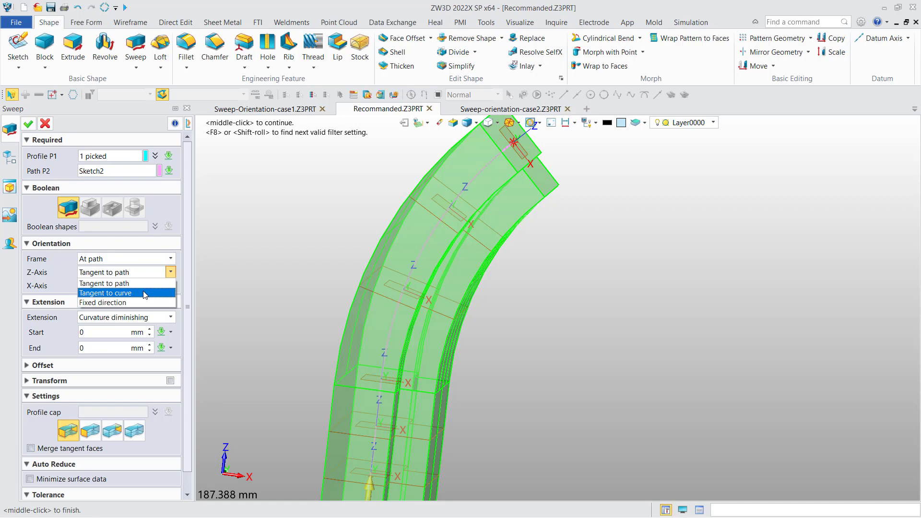
left_click(45, 125)
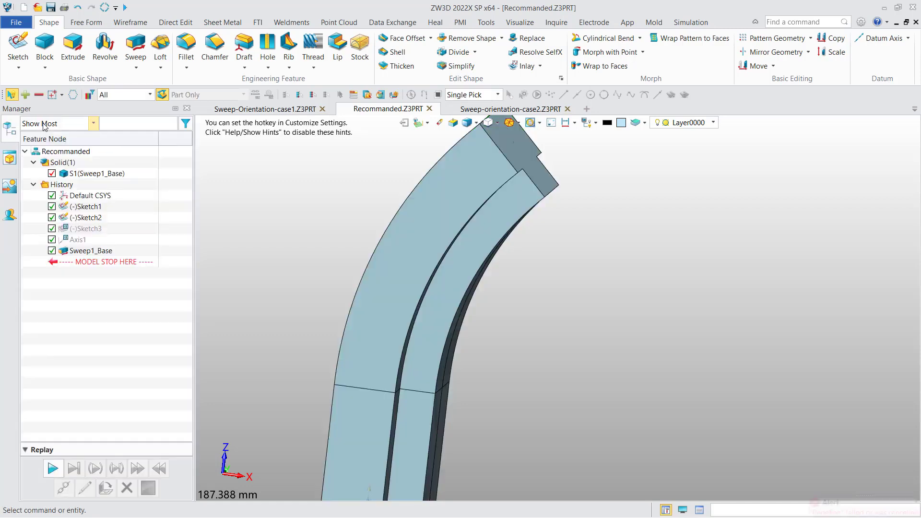
- Unhide Sketch3 and roll the model history back to just before the sweep feature
right_click(81, 228)
left_click(111, 236)
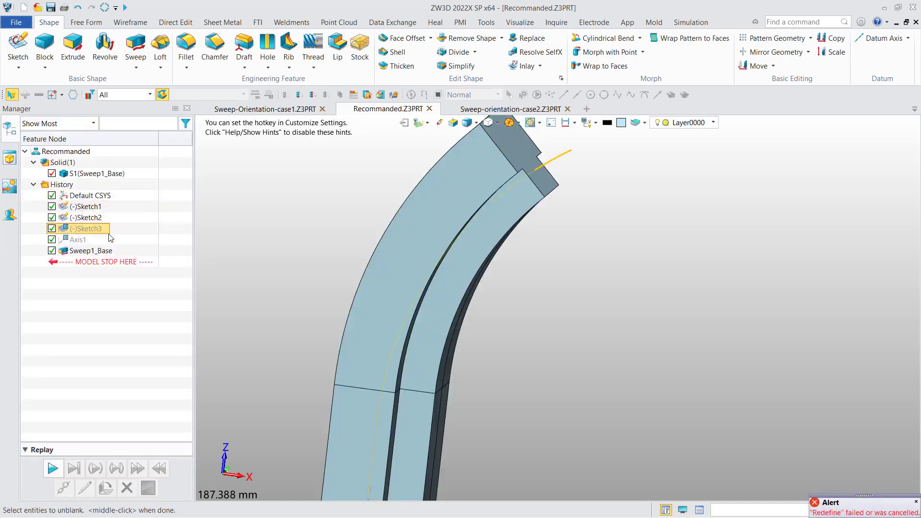
middle_click(110, 236)
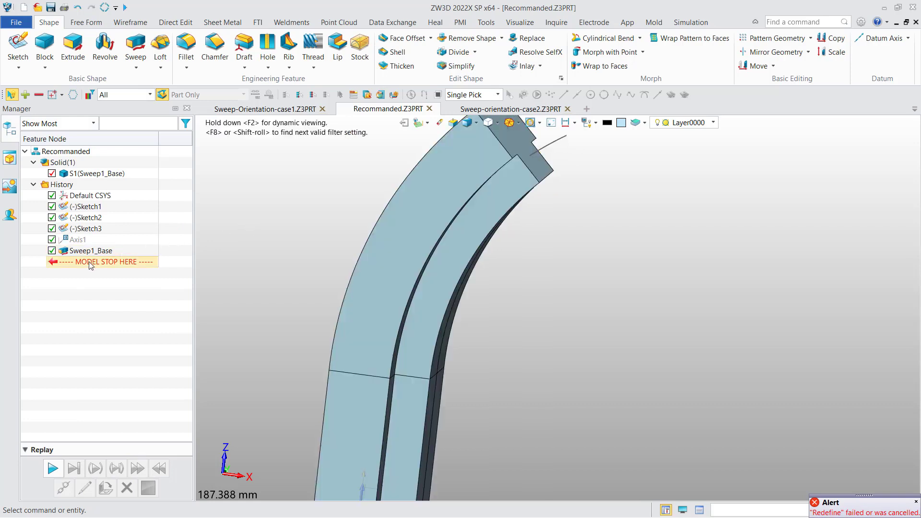
left_click_drag(88, 261, 89, 244)
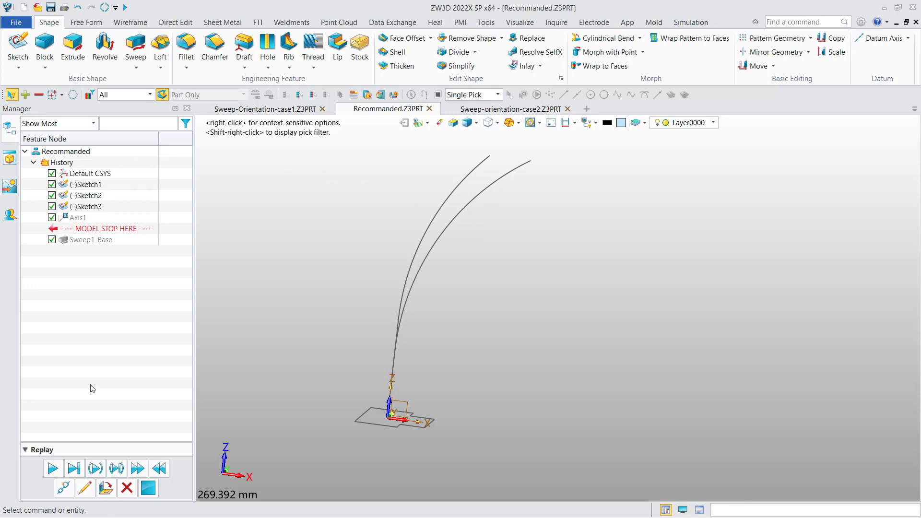
- Redefine the sweep with its Z-axis set to Tangent to curve, using Sketch3 as the curve, and inspect the preview from the front
left_click(85, 488)
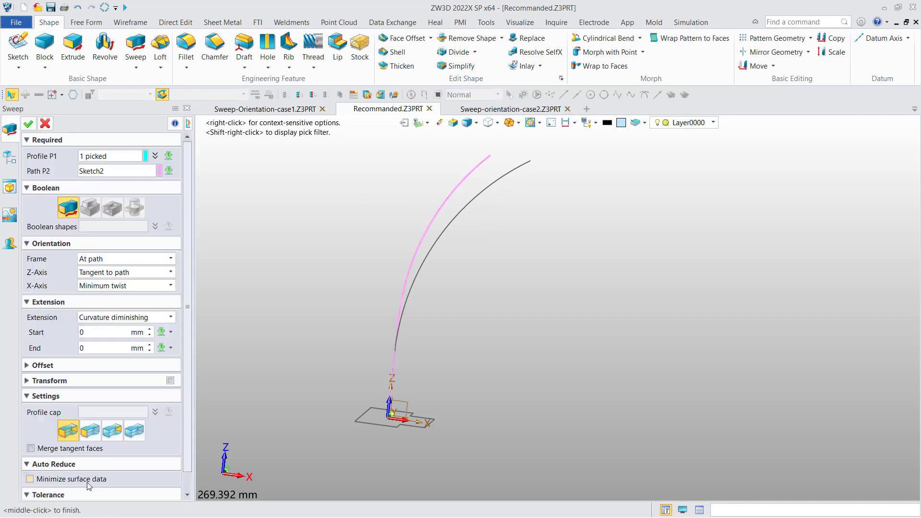
left_click(146, 273)
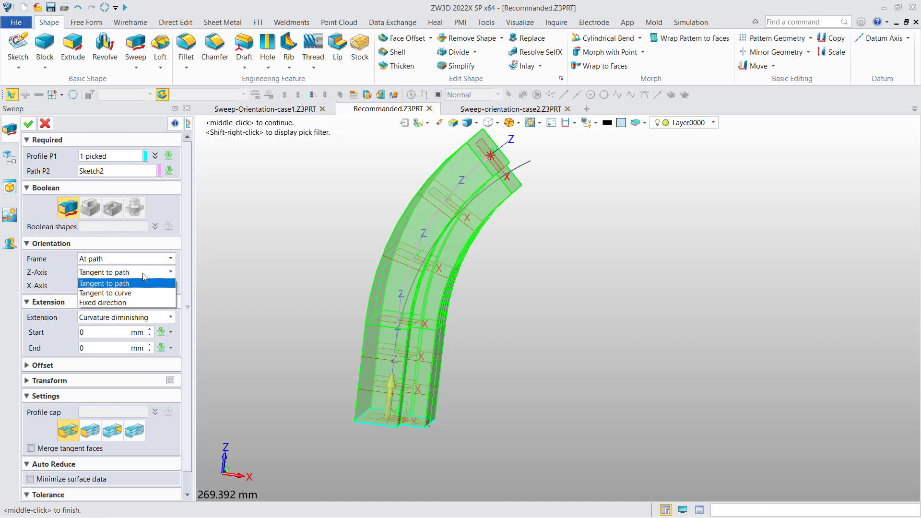
left_click(141, 293)
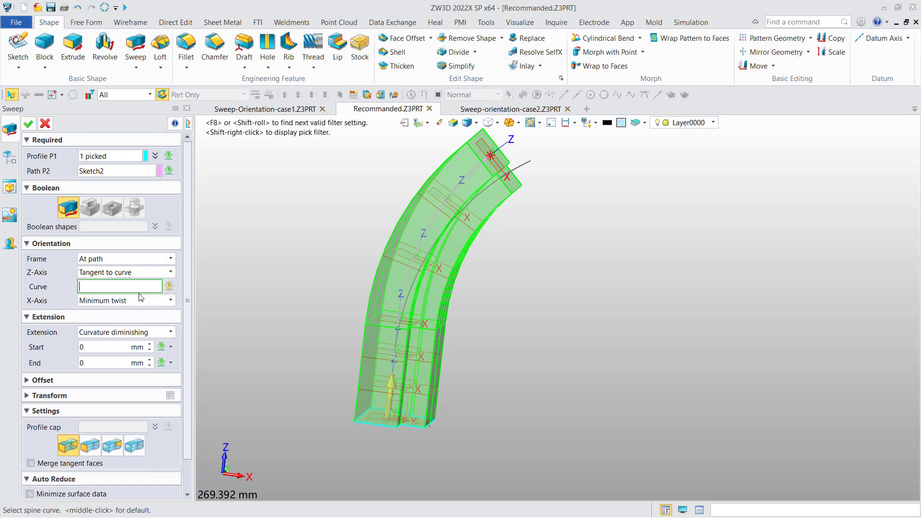
left_click(520, 168)
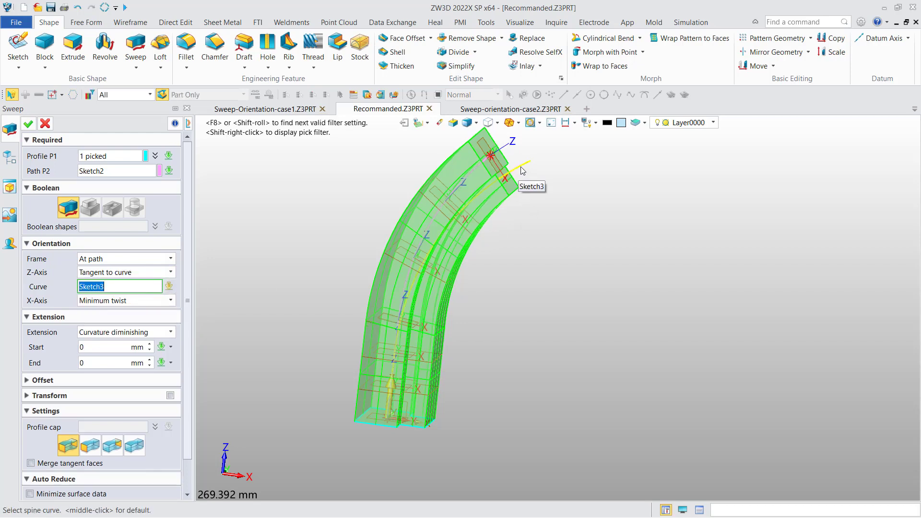
key("BackSpace")
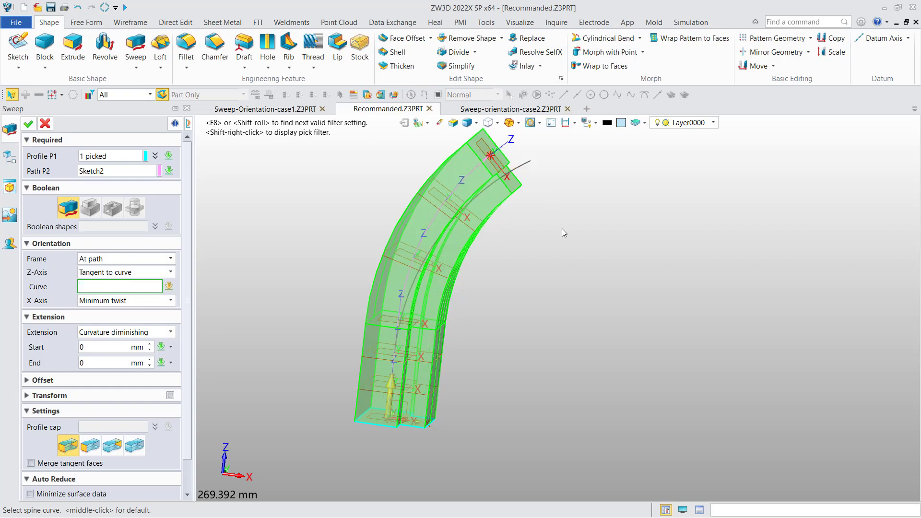
left_click(519, 173)
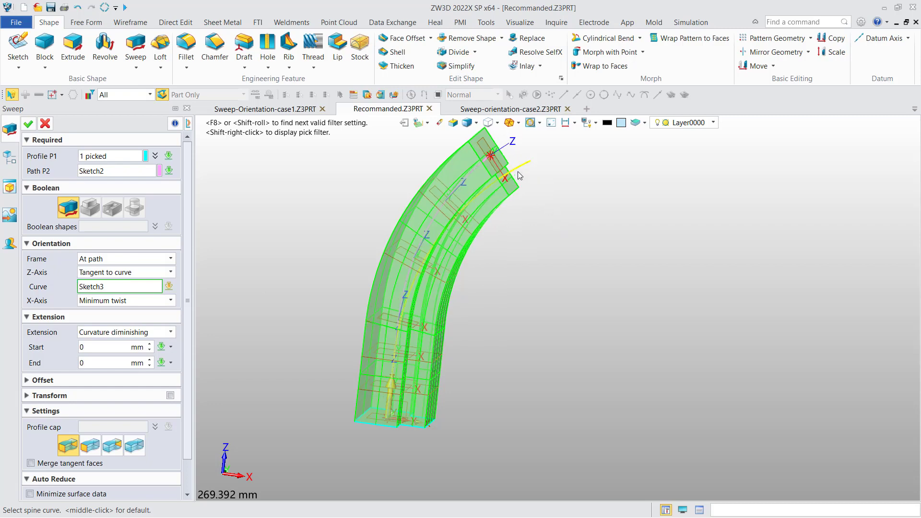
scroll(531, 202, "up", 3)
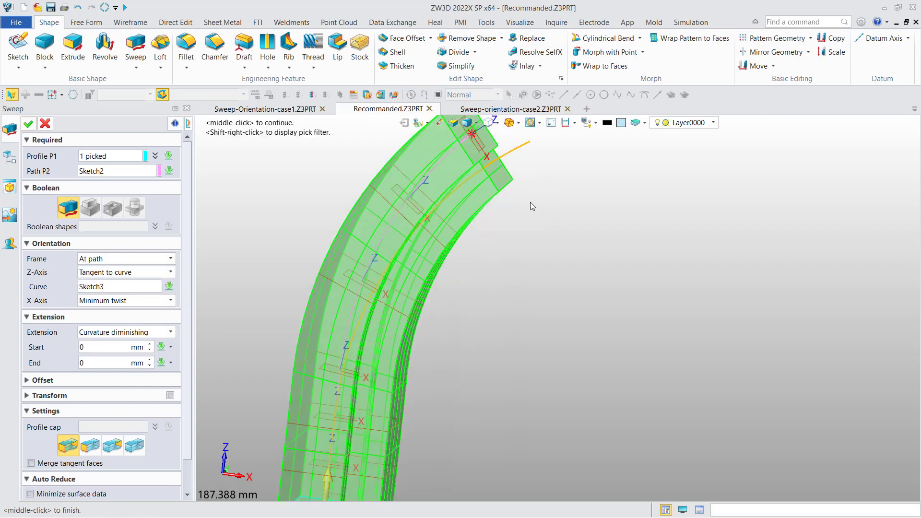
key("ctrl+Down")
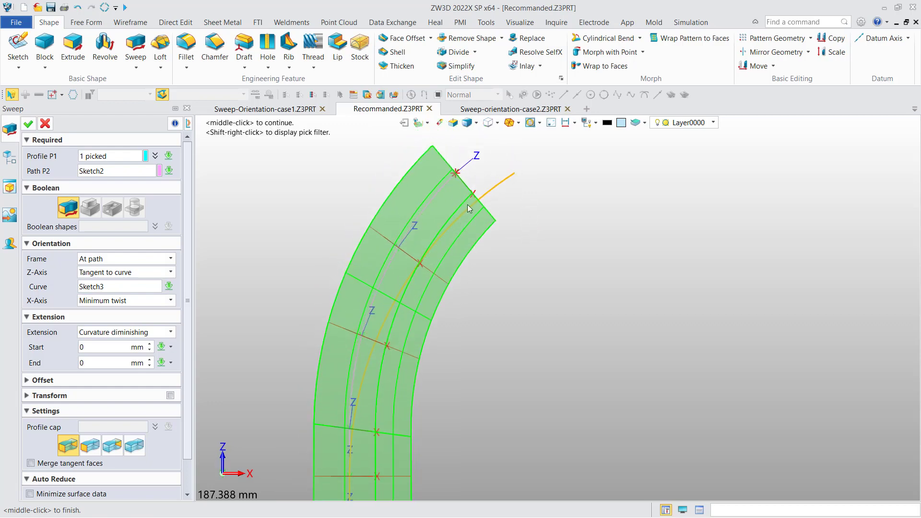
middle_click_drag(386, 338, 404, 302)
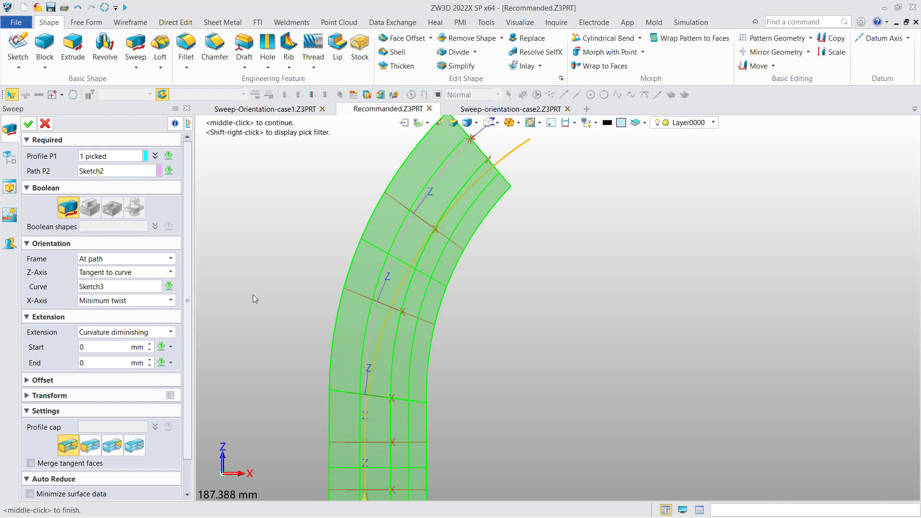
- Try the sweep's Z-axis as Fixed direction along the vertical 0,0,1 direction
left_click(152, 271)
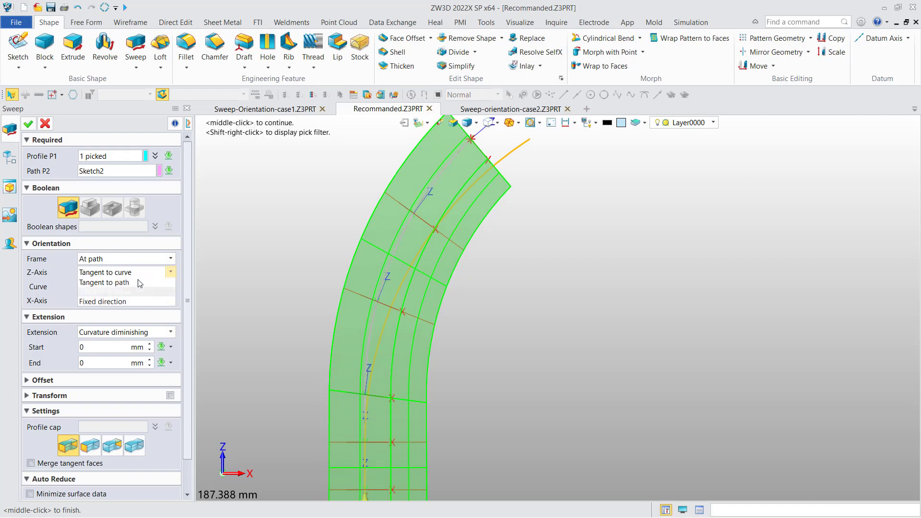
left_click(127, 303)
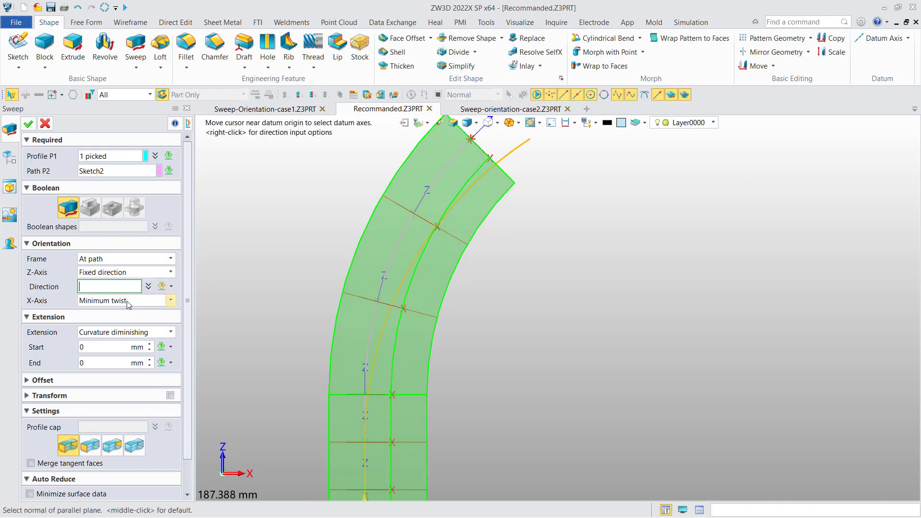
scroll(246, 261, "down", 3)
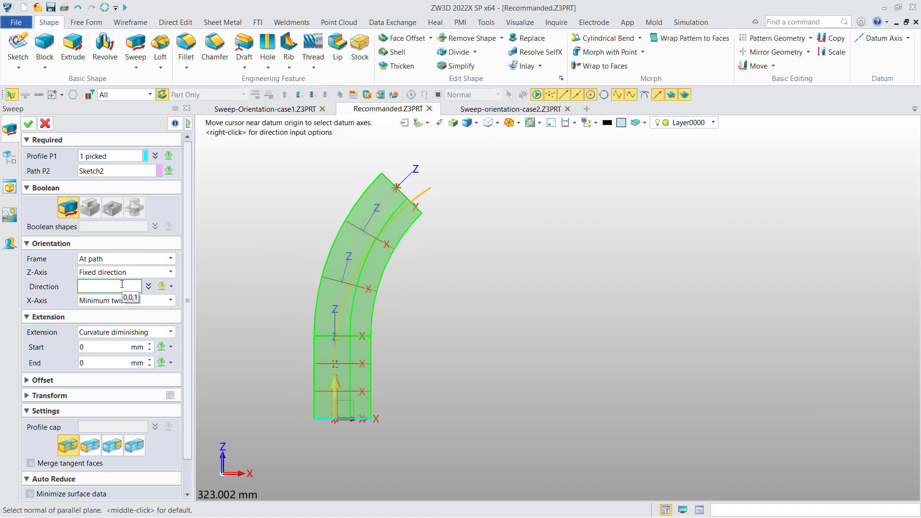
left_click(224, 465)
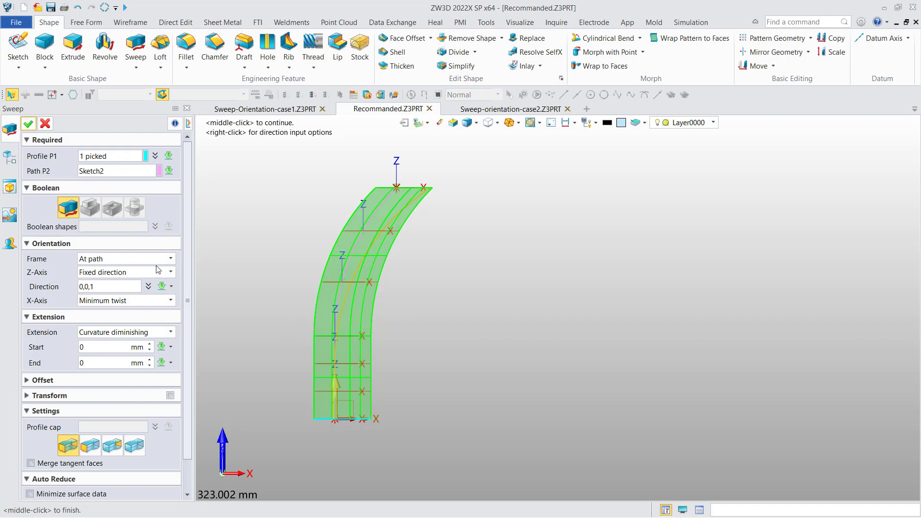
- Return the Z-axis to Tangent to path, try Fixed direction for the X-axis, and cancel the sweep edit
left_click(171, 272)
left_click(137, 284)
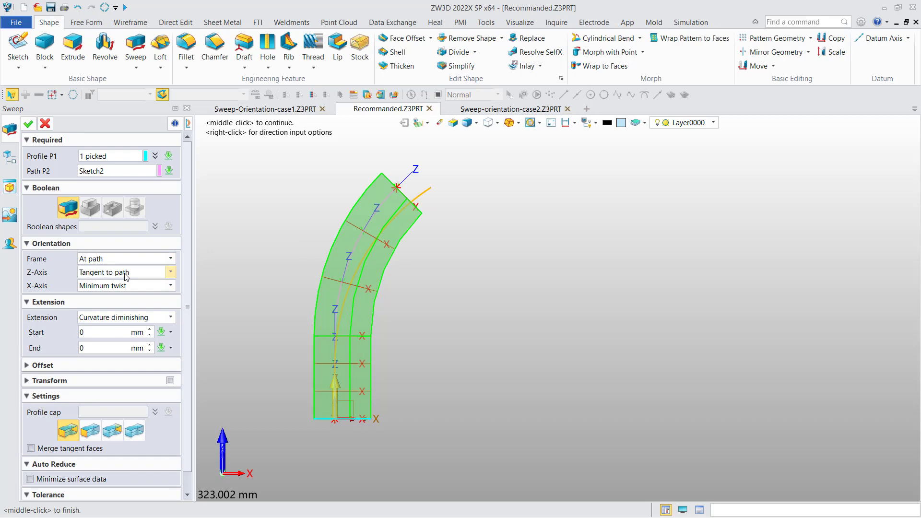
left_click(101, 288)
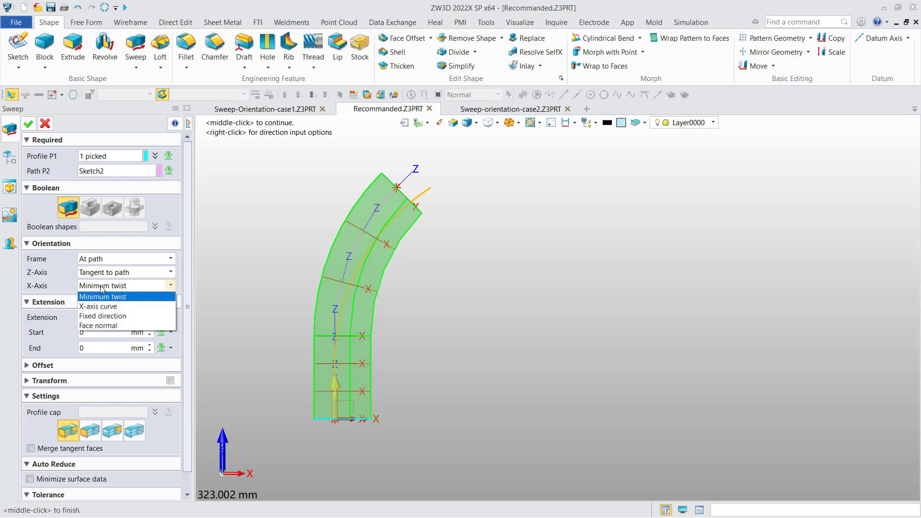
left_click(109, 317)
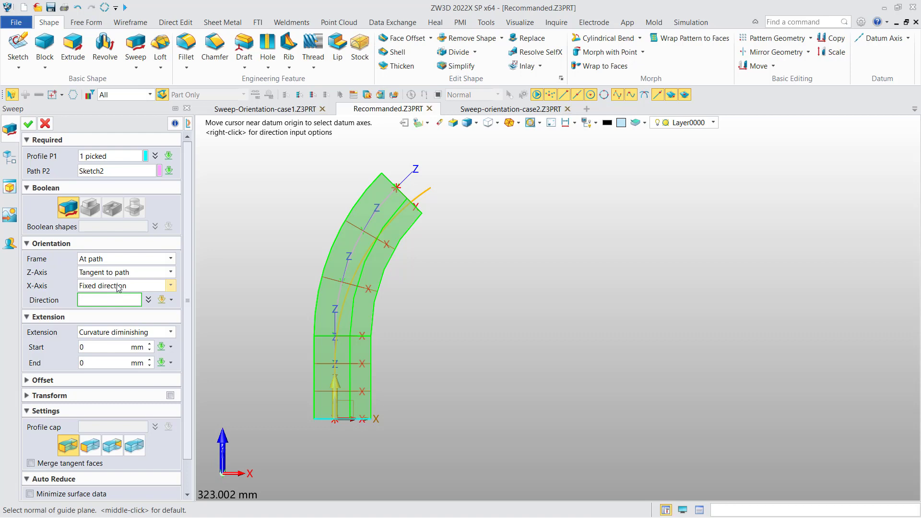
key("Escape")
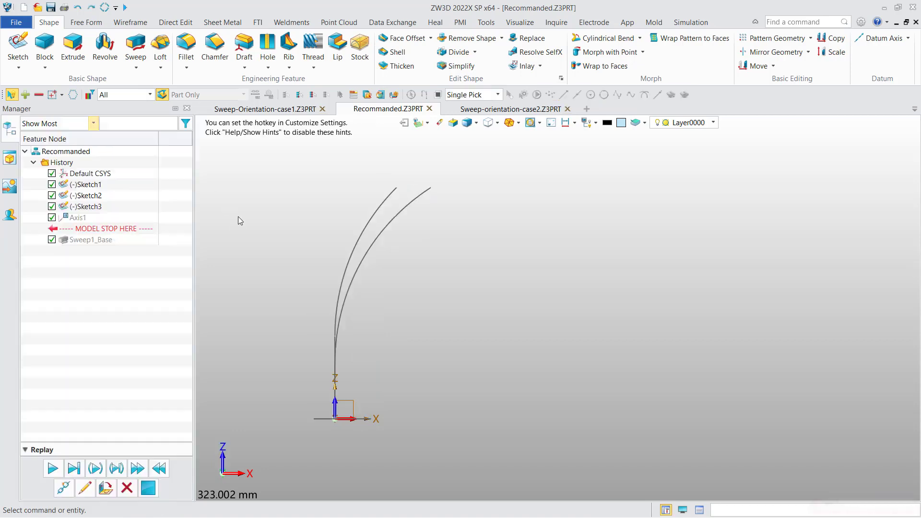
- Unhide Axis1 and hide Sketch3 in the model history
right_click(81, 218)
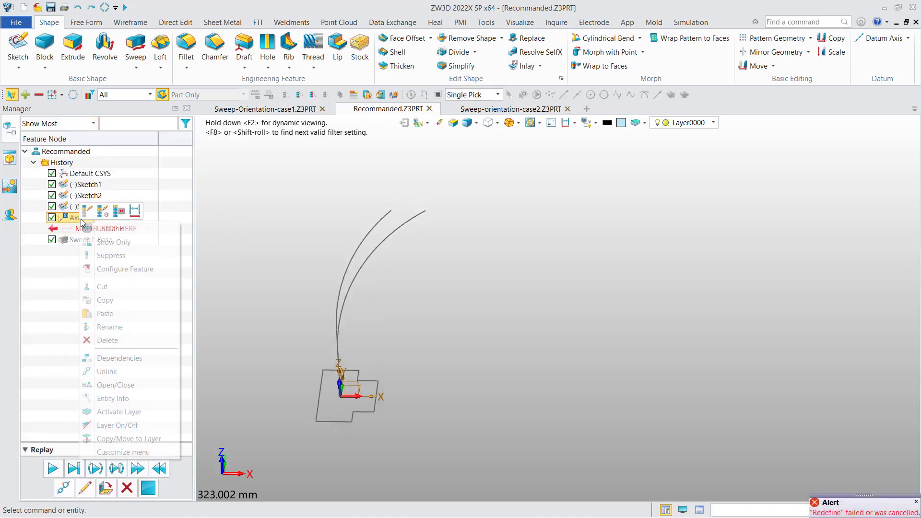
left_click(106, 231)
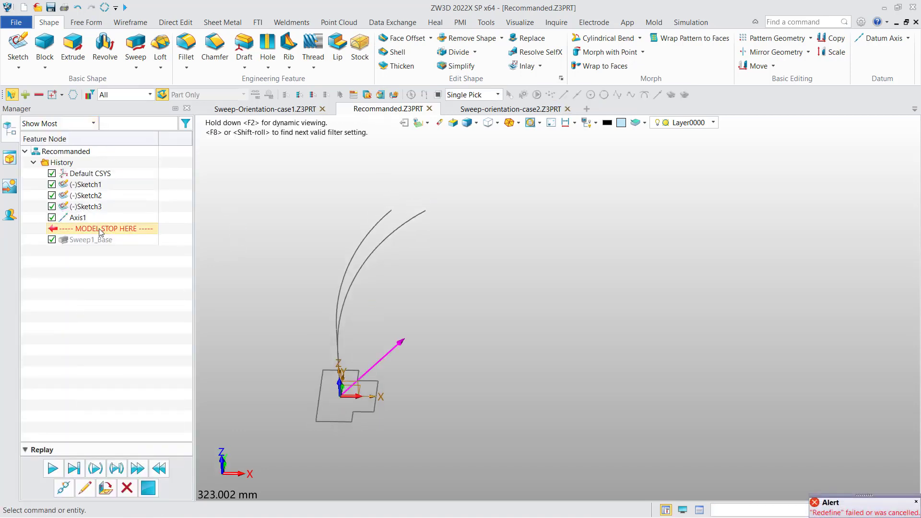
right_click(108, 204)
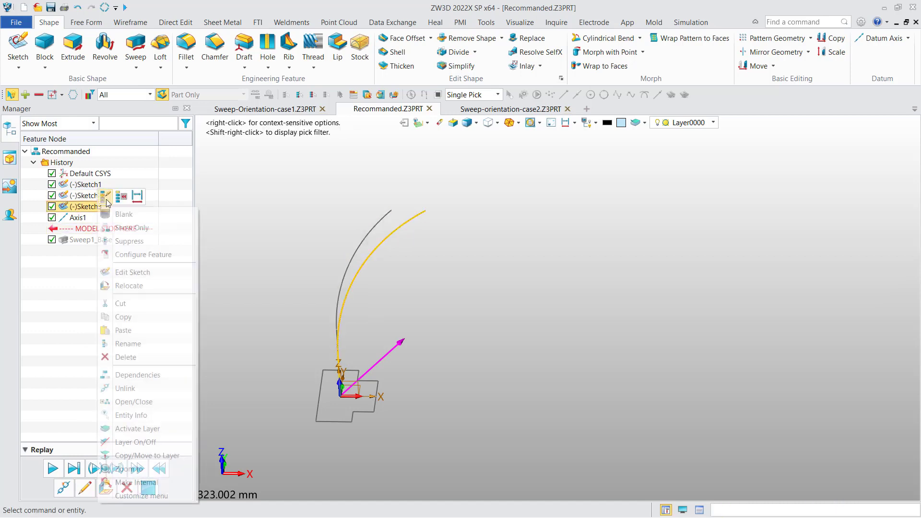
left_click(123, 213)
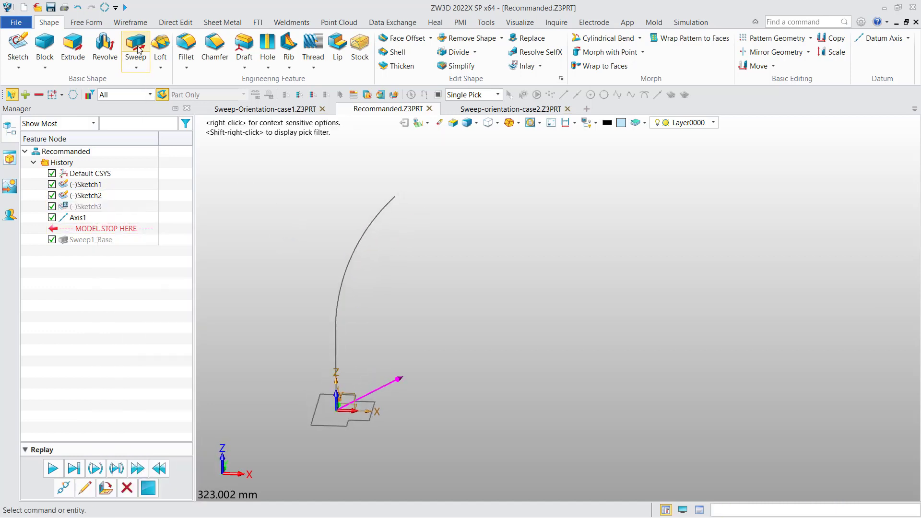
- Set up a new Sweep of the Sketch1 profile along the Sketch2 path
left_click(135, 49)
left_click(323, 374)
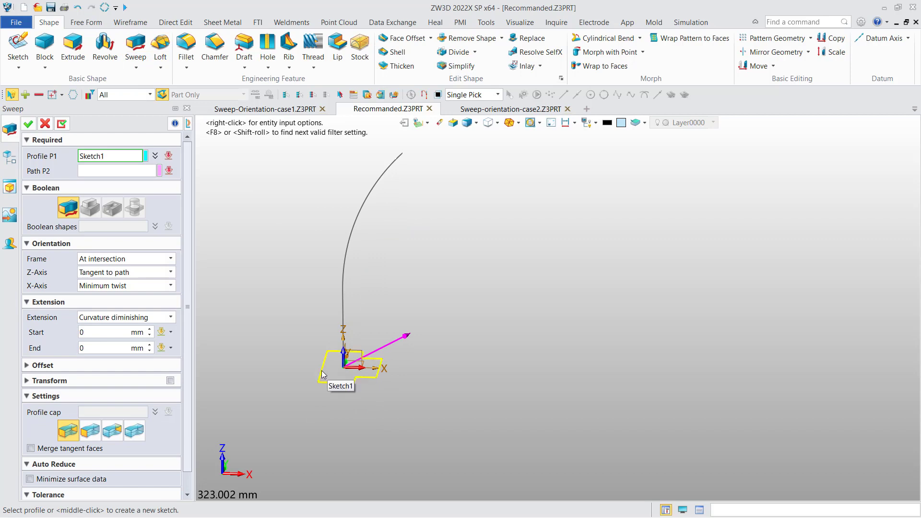
left_click(322, 374)
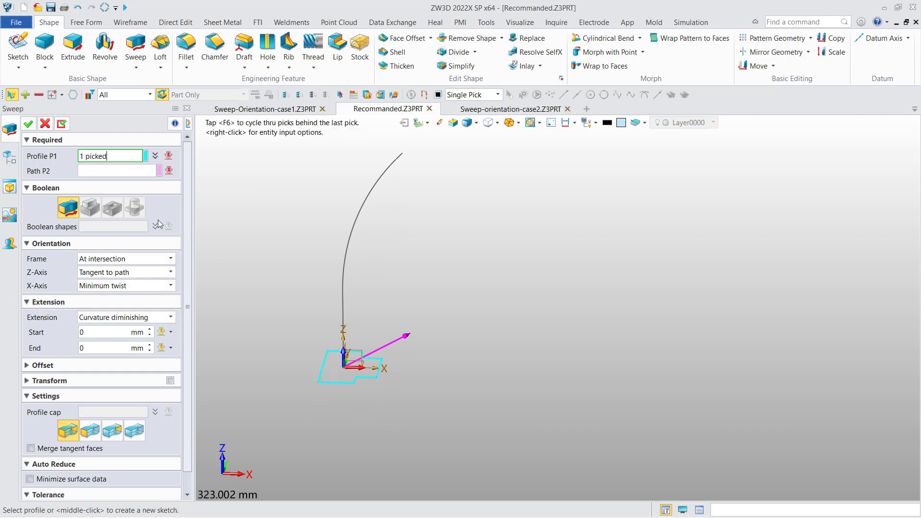
left_click(344, 333)
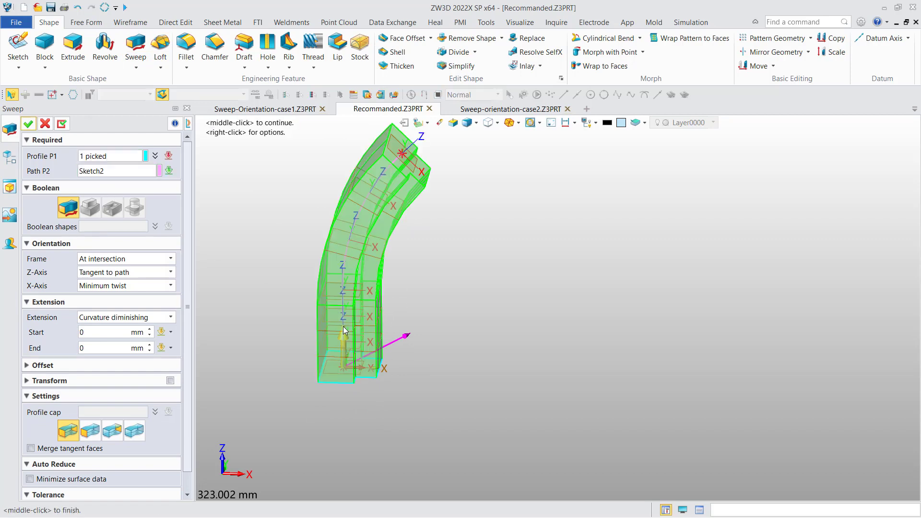
- Set the sweep's X-axis to Fixed direction along Axis1, inspect the twisted preview from several sides, and create the solid
left_click(139, 286)
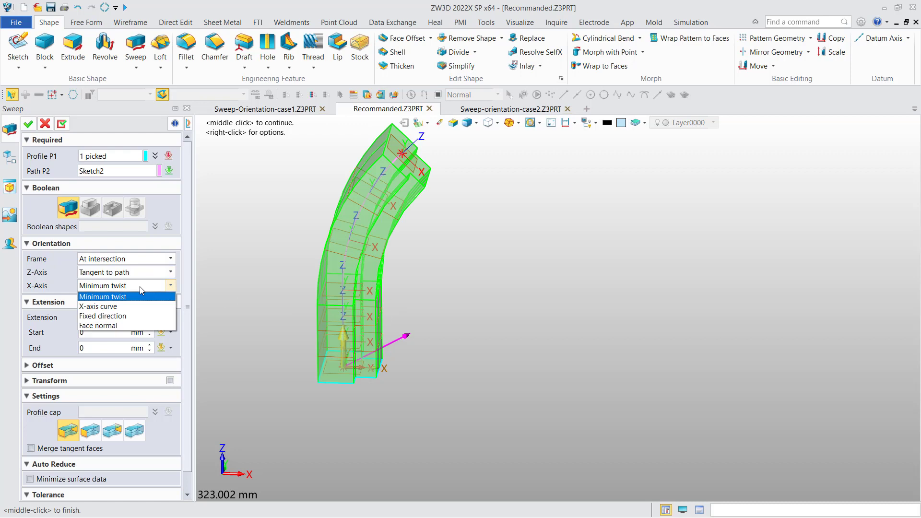
left_click(133, 317)
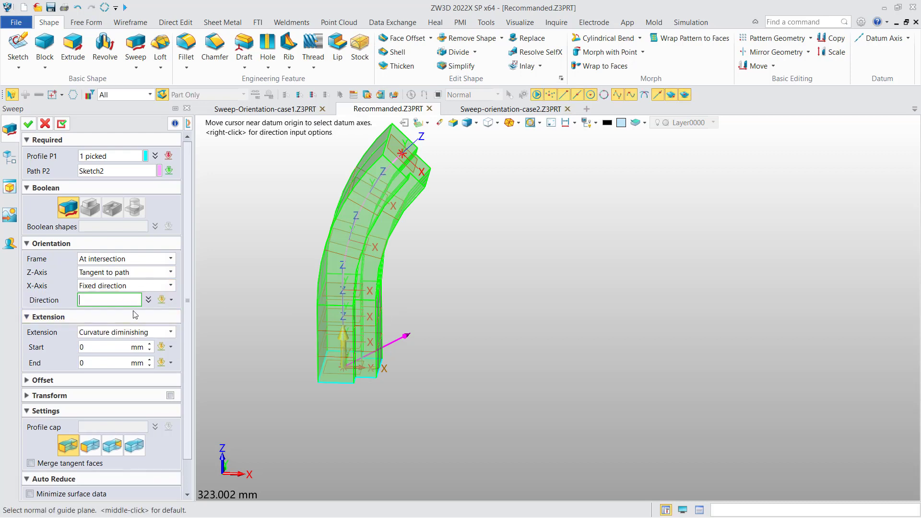
left_click(406, 337)
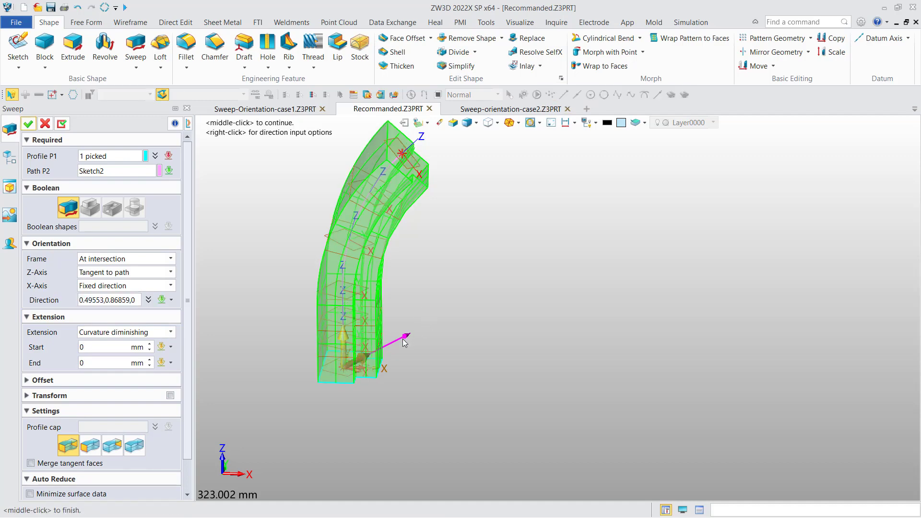
middle_click_drag(369, 331, 343, 307)
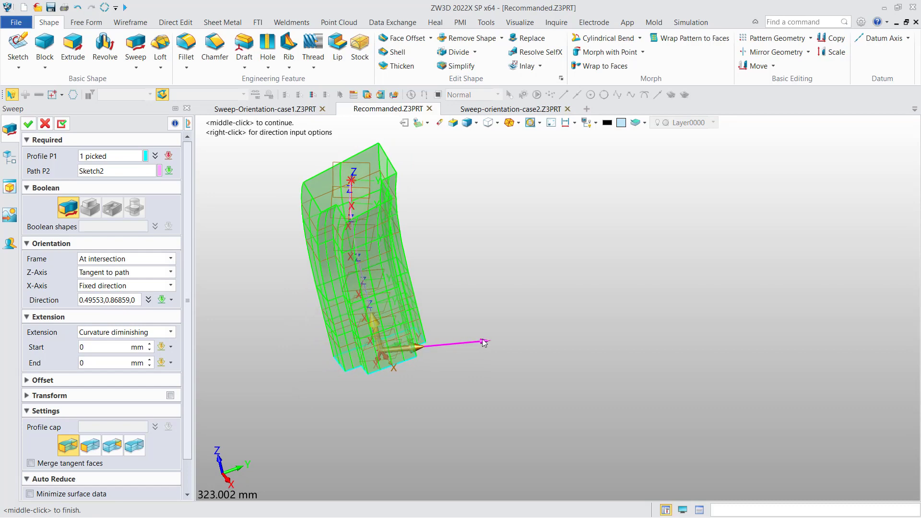
middle_click_drag(491, 338, 513, 354)
right_click_drag(513, 354, 505, 352)
key("ctrl+Up")
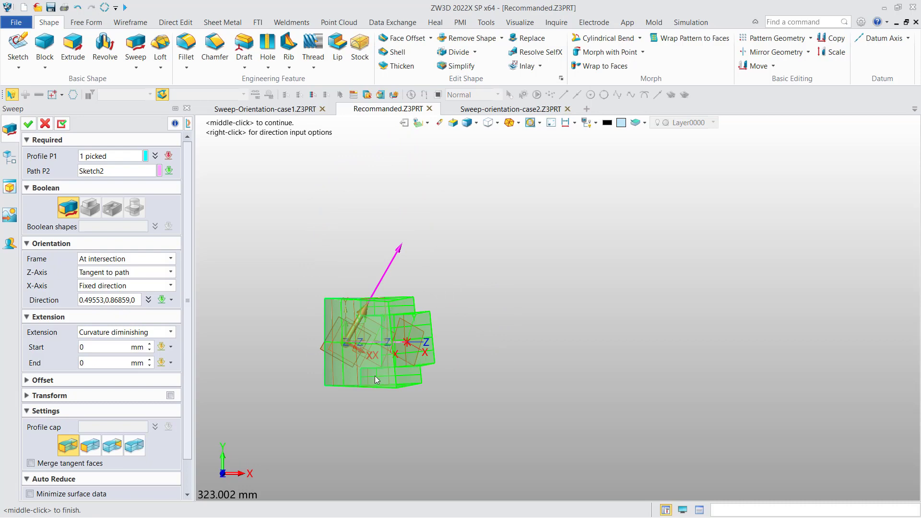
right_click_drag(375, 376, 344, 305)
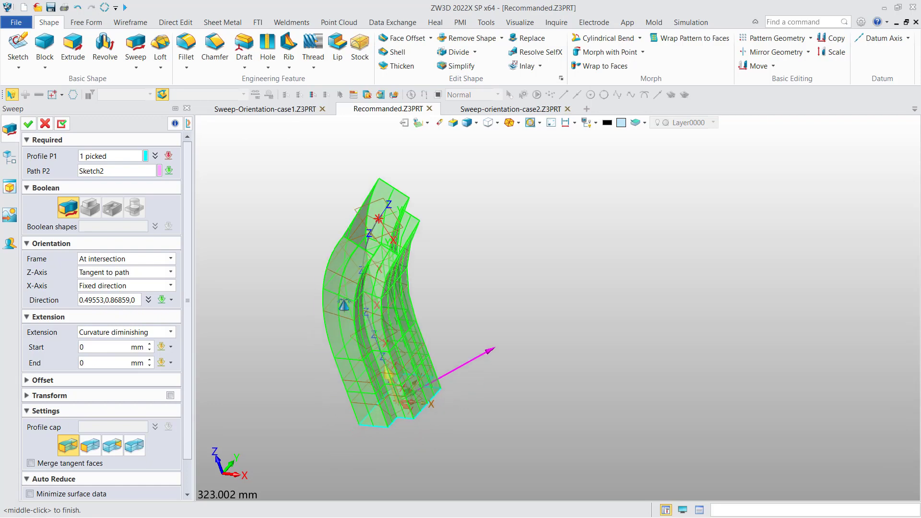
left_click(28, 124)
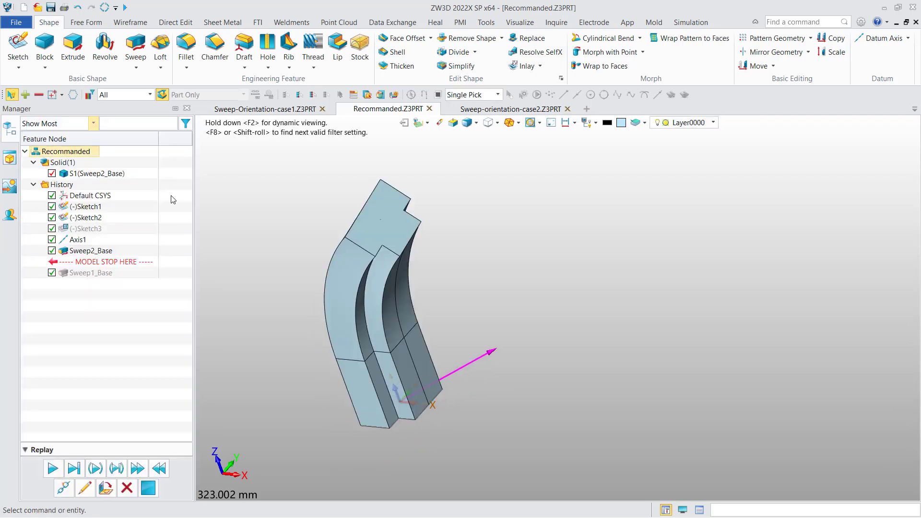
- Try the Face normal X-axis option on the Sweep2_Base feature, and cancel the edit
right_click_drag(327, 228, 296, 225)
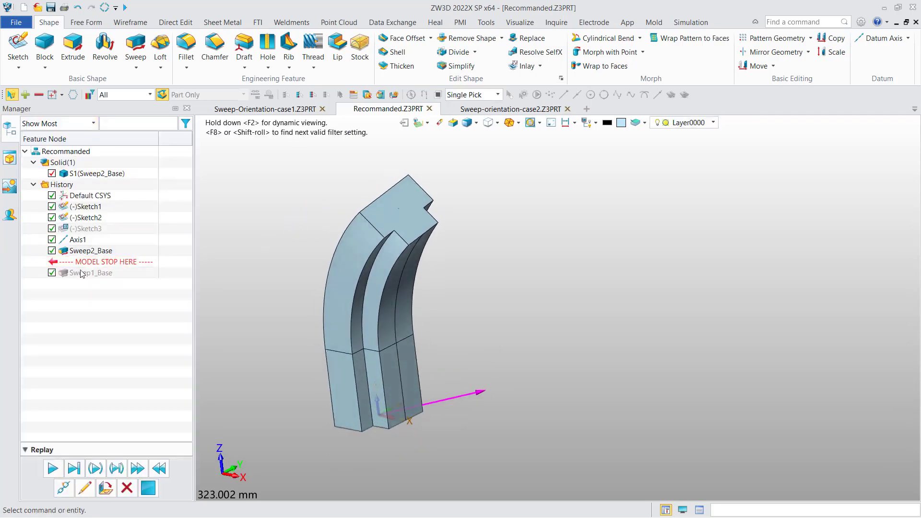
double_click(88, 253)
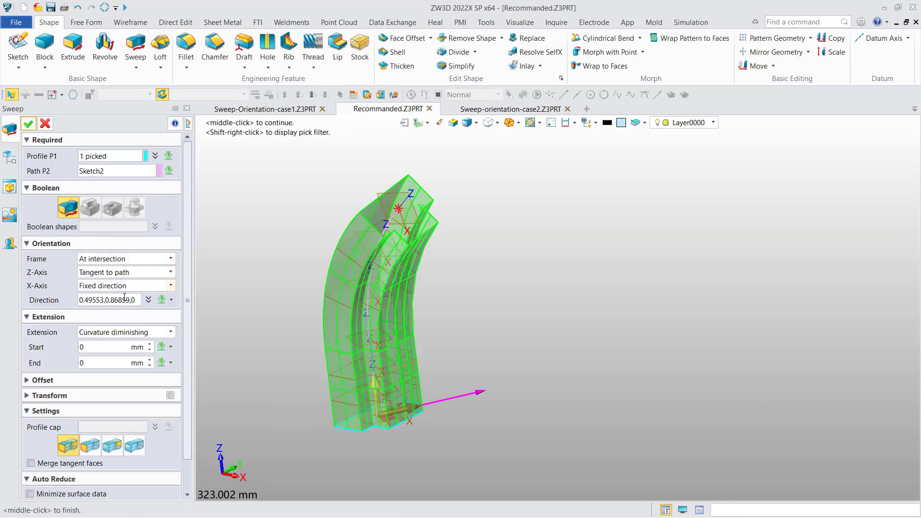
left_click(101, 286)
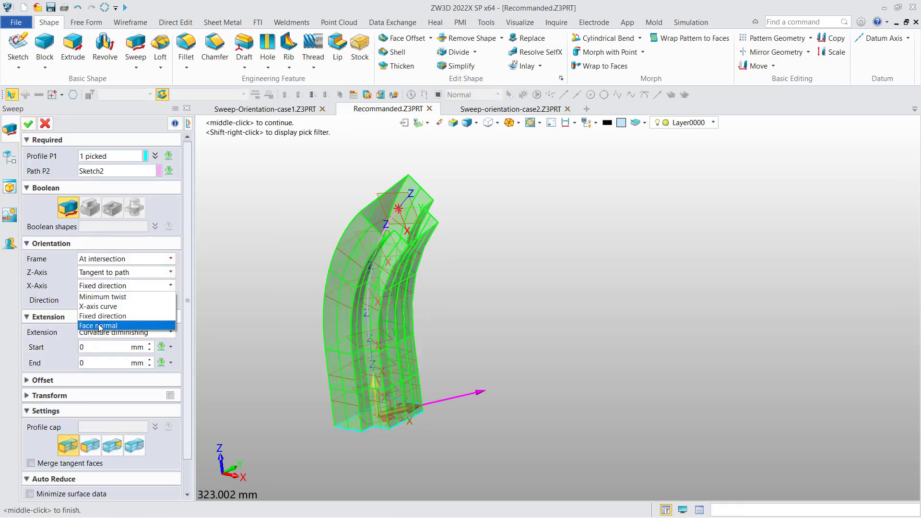
left_click(99, 327)
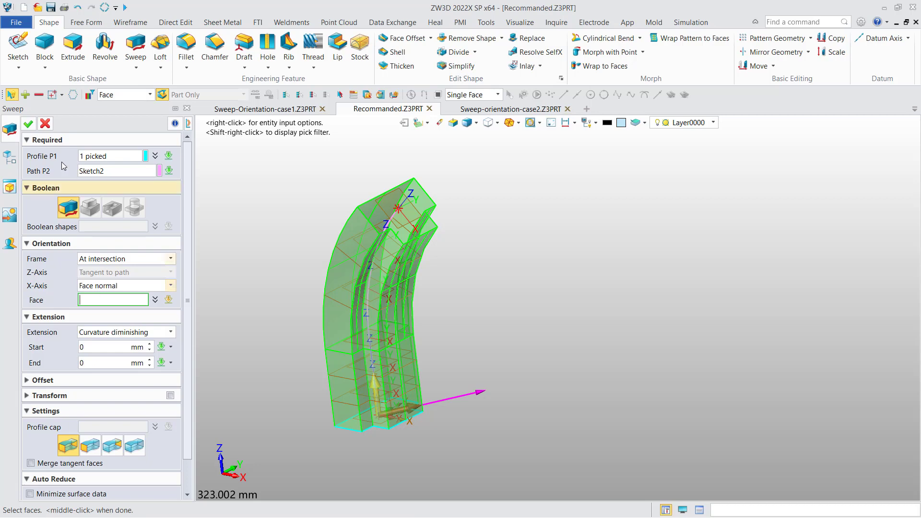
left_click(45, 123)
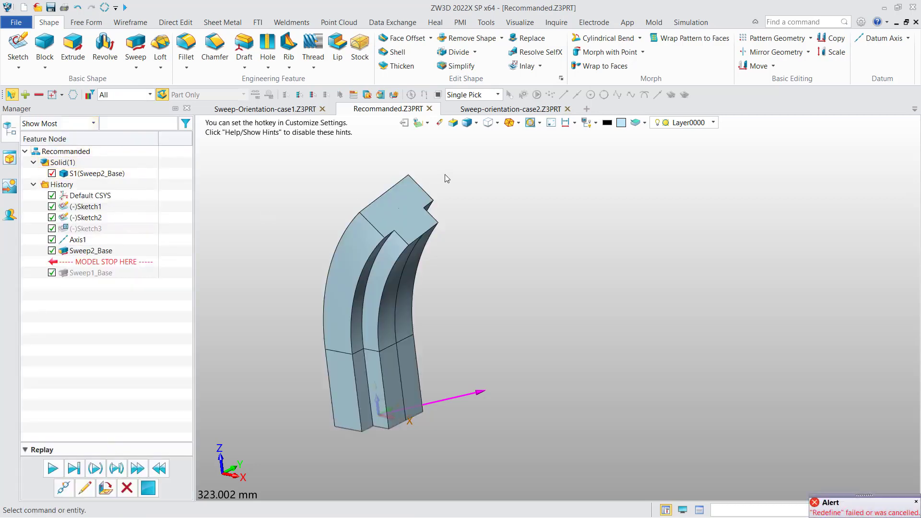
- In the Sweep-orientation-case2 part, set up a Sweep of the small rectangular profile along the helical Curvelist1 path
left_click(506, 111)
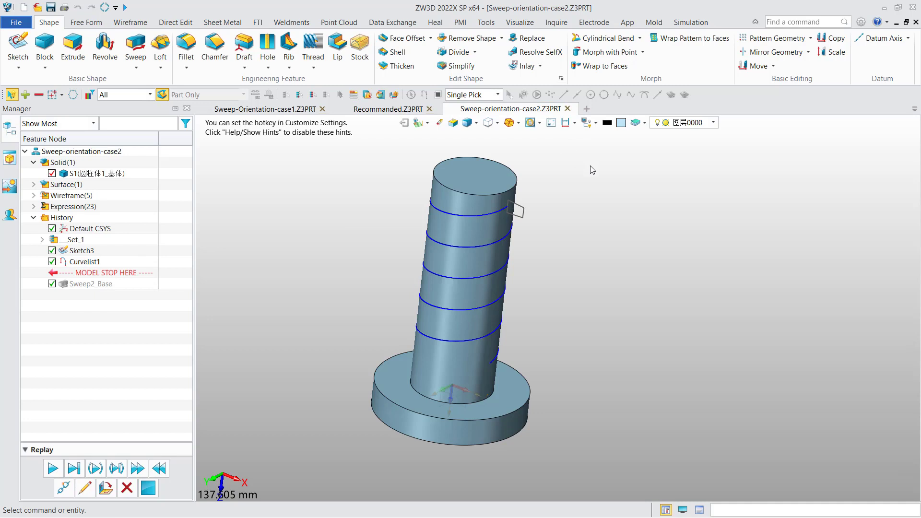
left_click(128, 50)
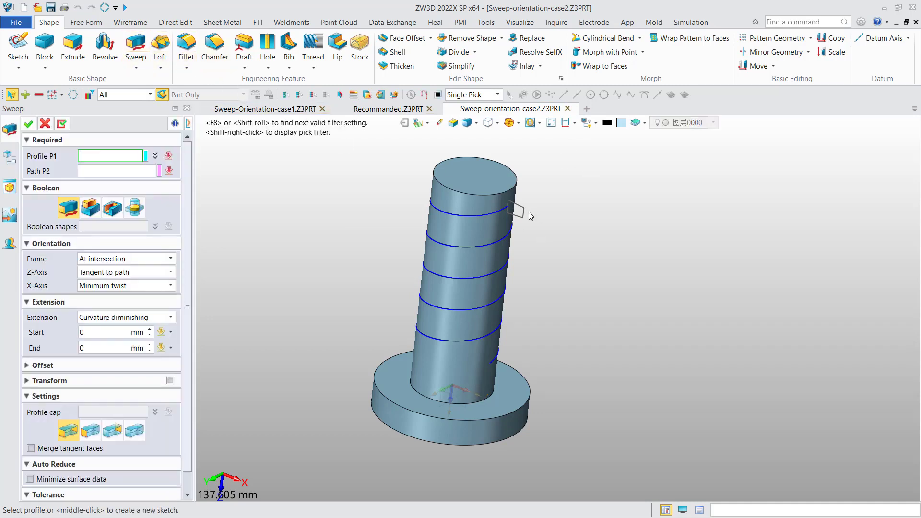
left_click(521, 211)
left_click(511, 235)
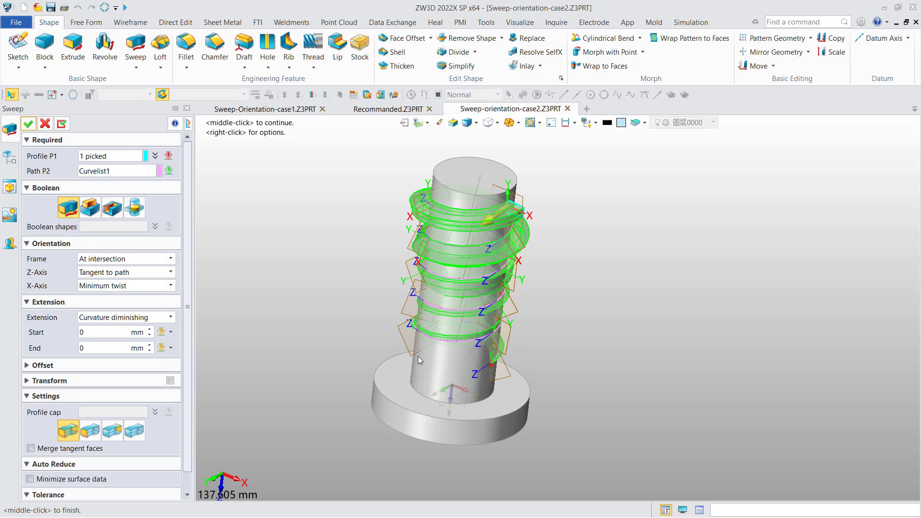
- Set the sweep's X-axis to Face normal using the cylinder's side face, and inspect the previewed coils up close
left_click(136, 287)
left_click(115, 316)
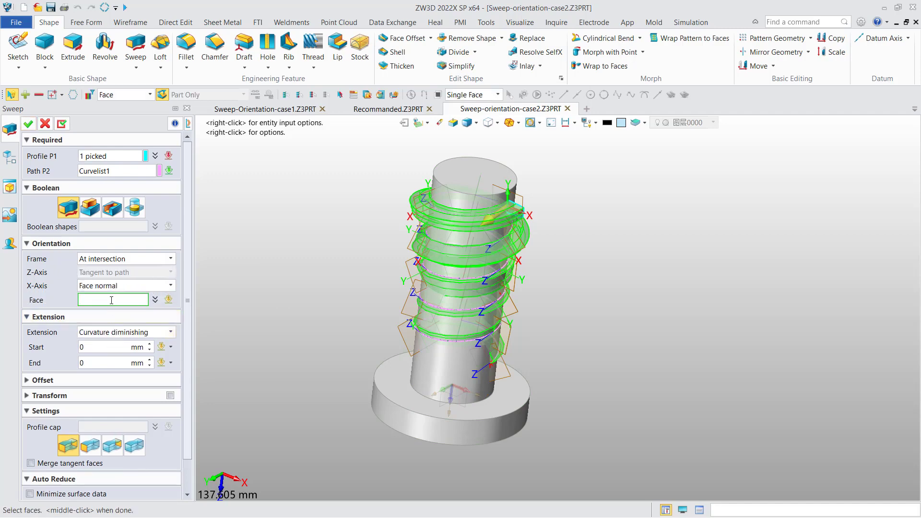
left_click(454, 200)
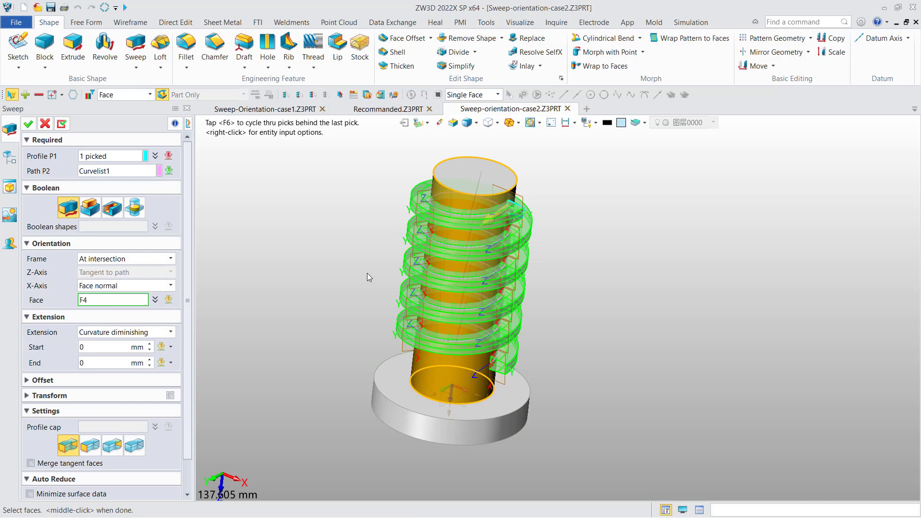
scroll(370, 267, "up", 5)
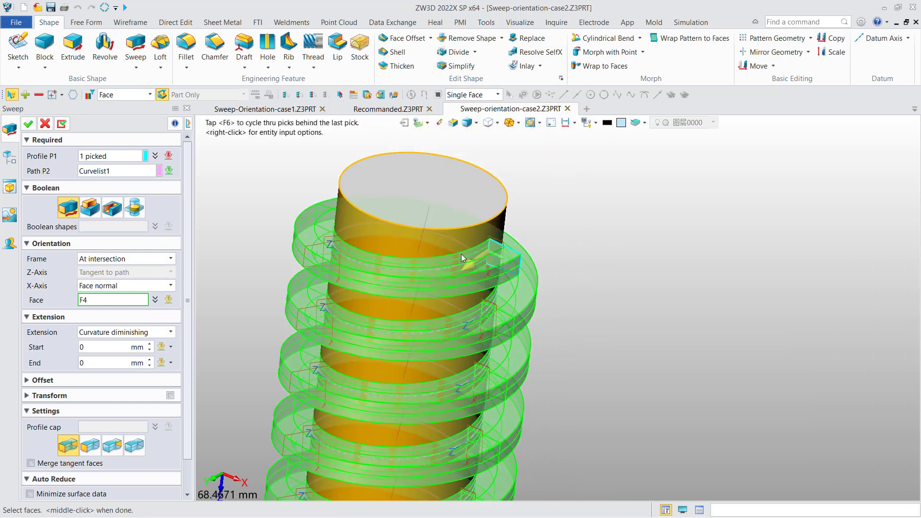
right_click_drag(462, 252, 460, 238)
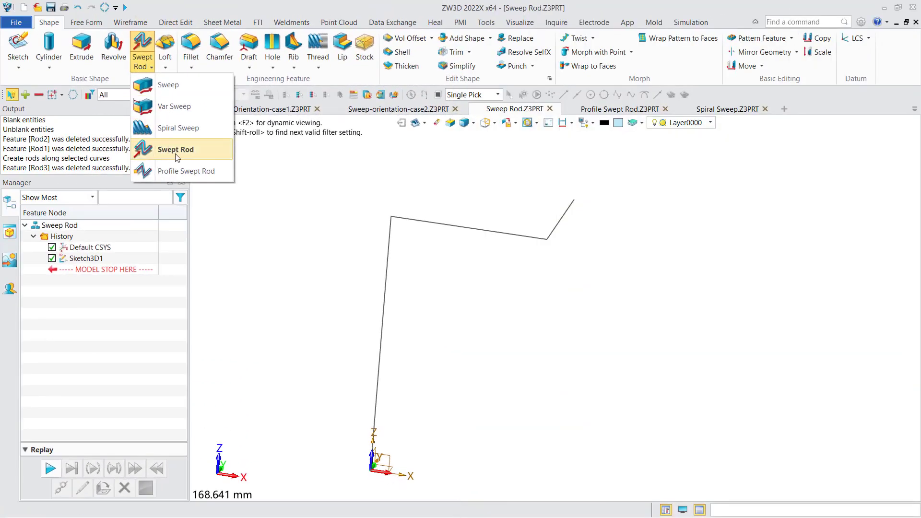
- Set up a Swept Rod along the three-segment 3D sketch path with 10 mm diameter and 8 mm interior diameter, inspecting the preview's corners
left_click(177, 150)
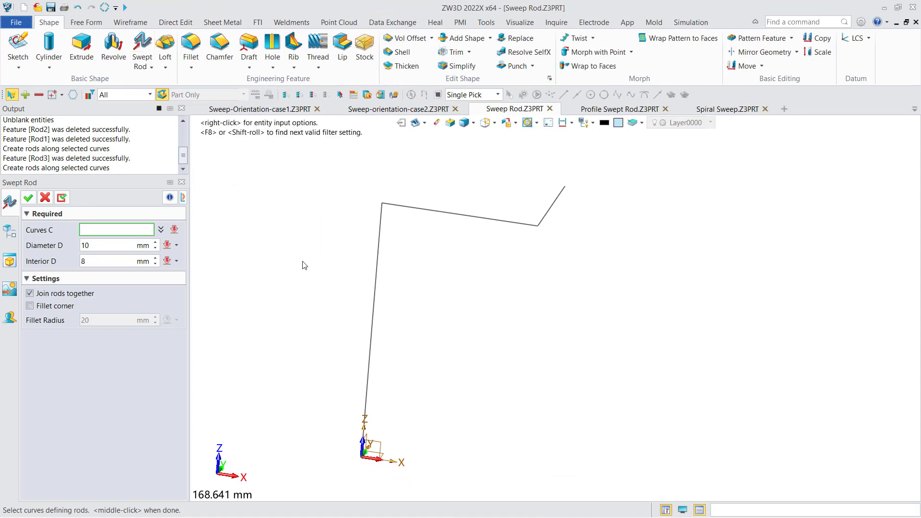
left_click(381, 234)
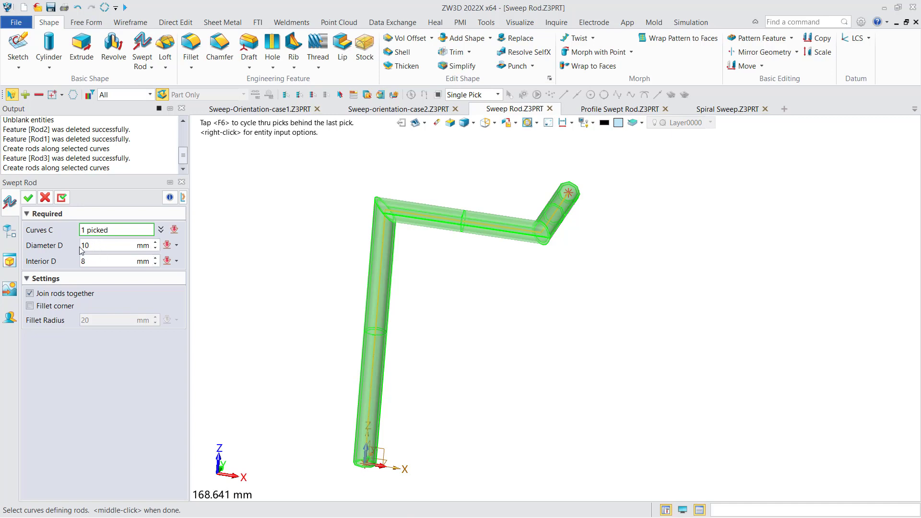
right_click_drag(348, 286, 331, 257)
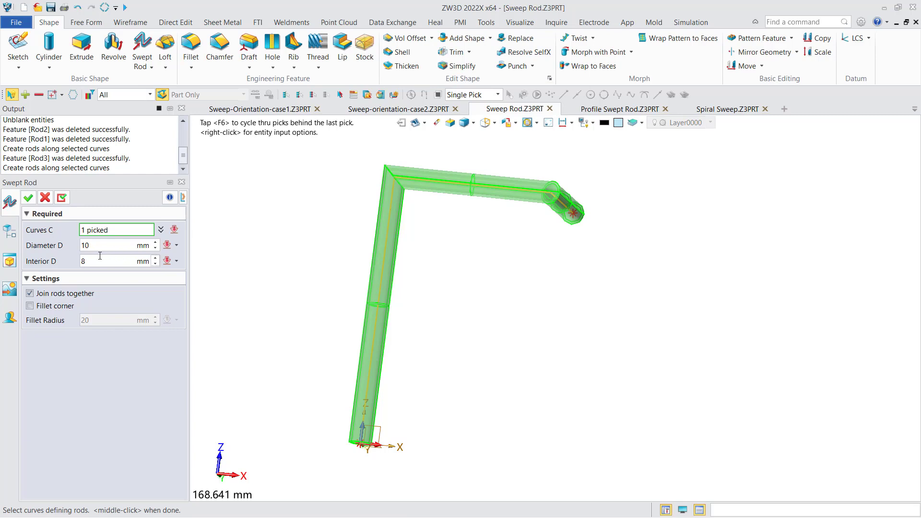
right_click_drag(262, 281, 382, 275)
scroll(428, 296, "up", 5)
right_click_drag(468, 308, 361, 314)
scroll(450, 366, "down", 4)
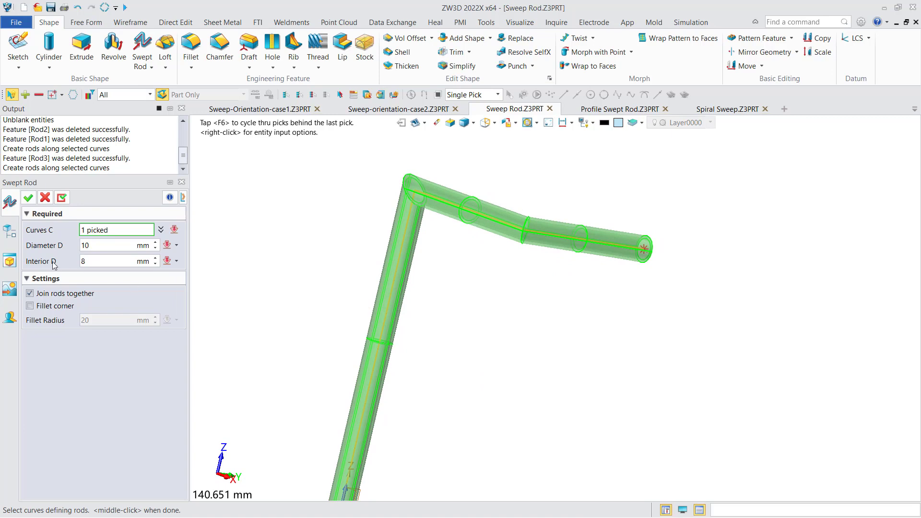
left_click(98, 245)
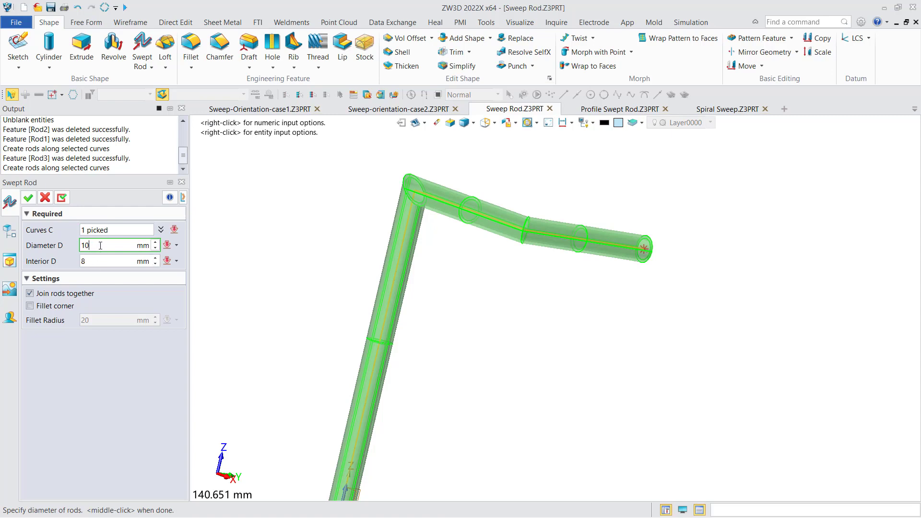
middle_click_drag(340, 285, 411, 242)
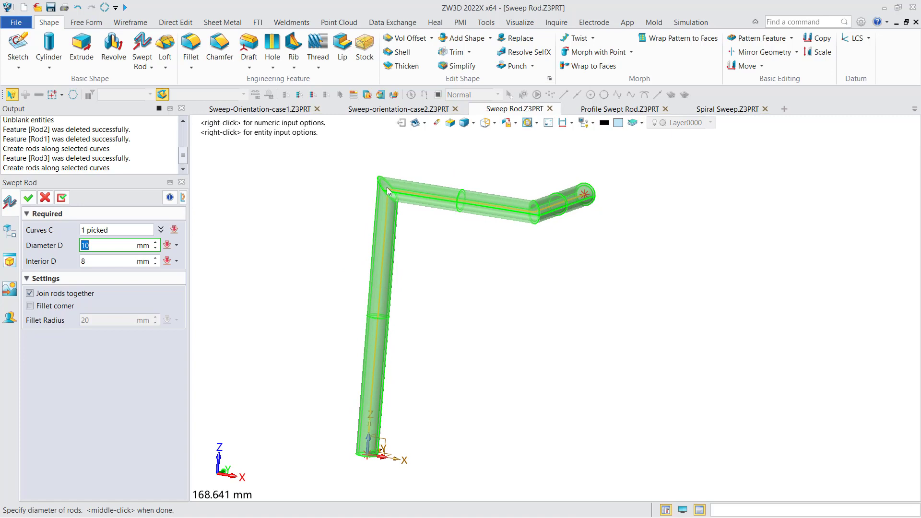
middle_click_drag(413, 233, 419, 238)
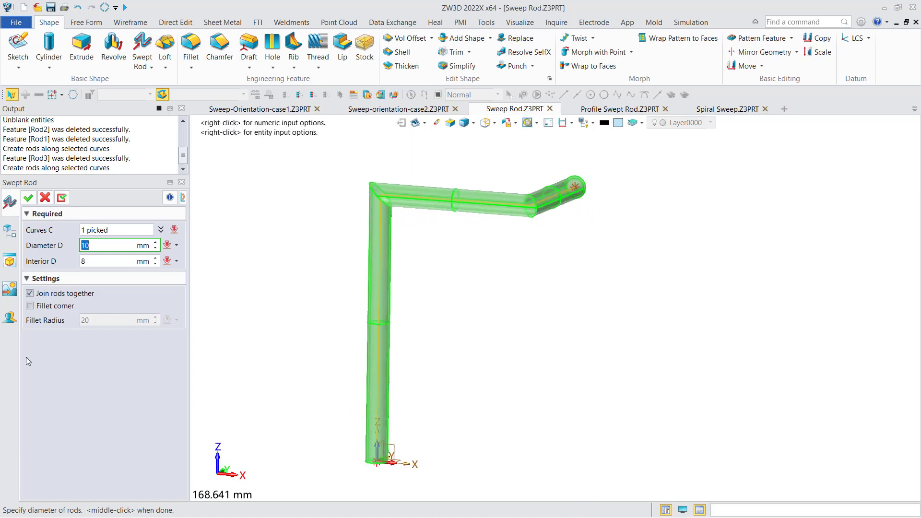
- Enable corner fillets with a 15 mm radius on the swept rod, create it, and inspect the resulting solid
left_click(48, 305)
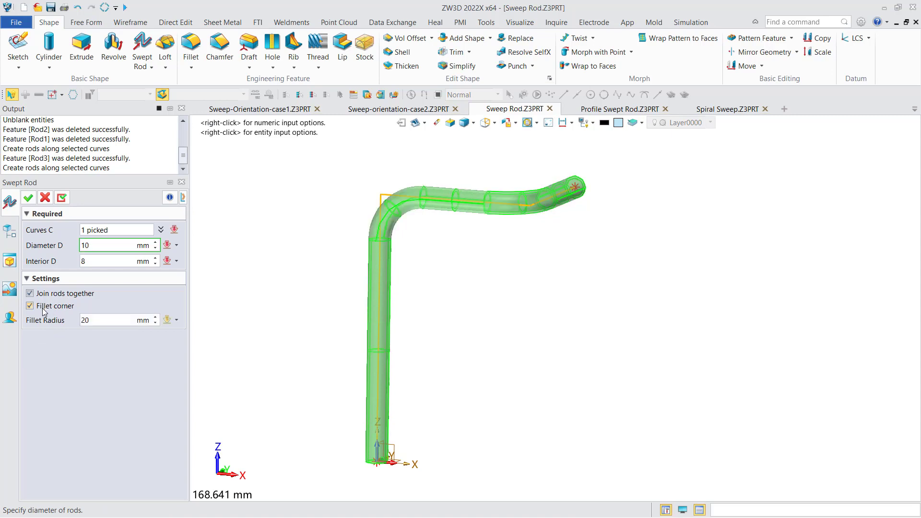
middle_click_drag(361, 280, 383, 268)
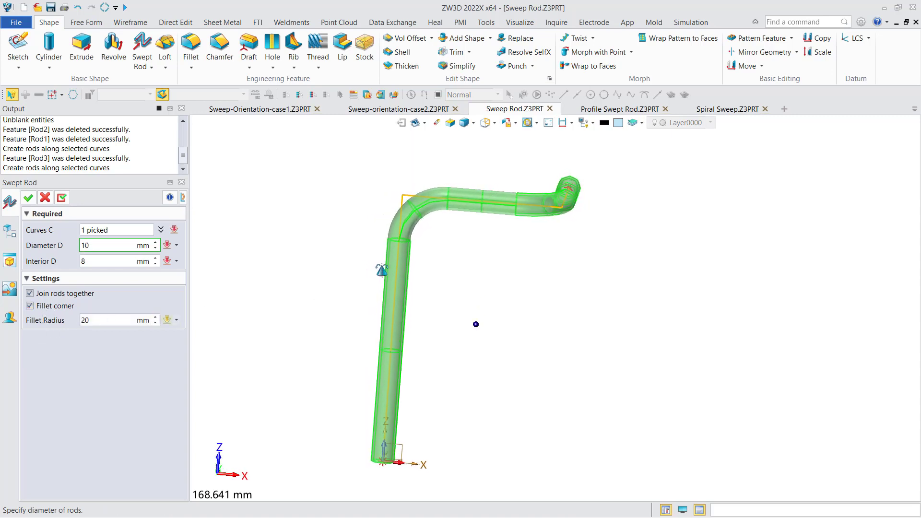
left_click(102, 321)
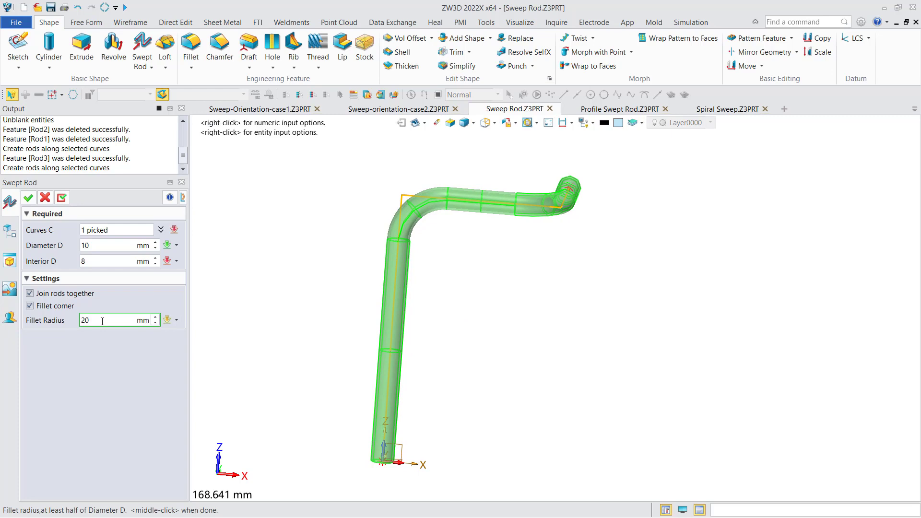
scroll(102, 321, "down", 3)
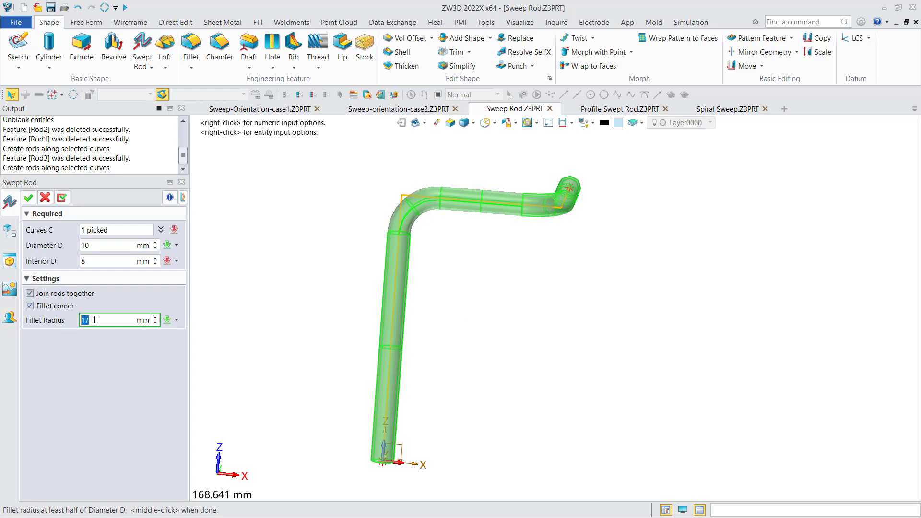
scroll(103, 320, "down", 2)
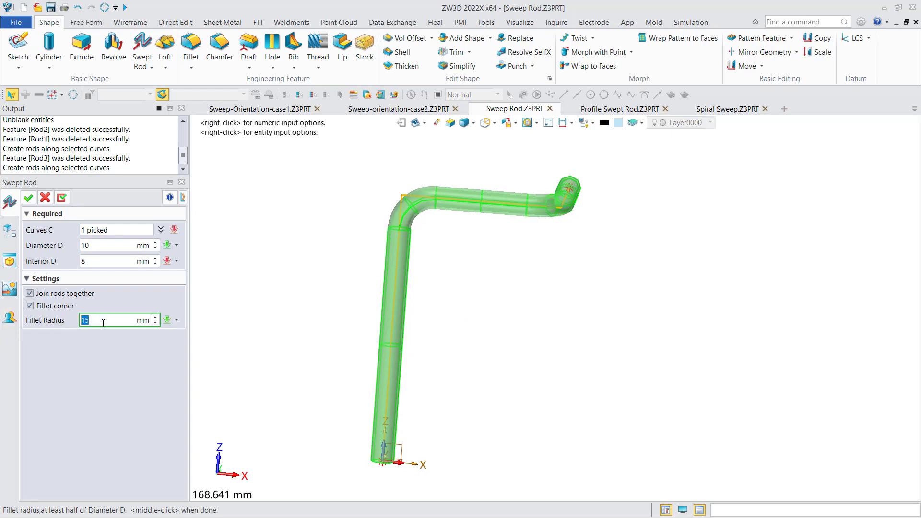
left_click(27, 197)
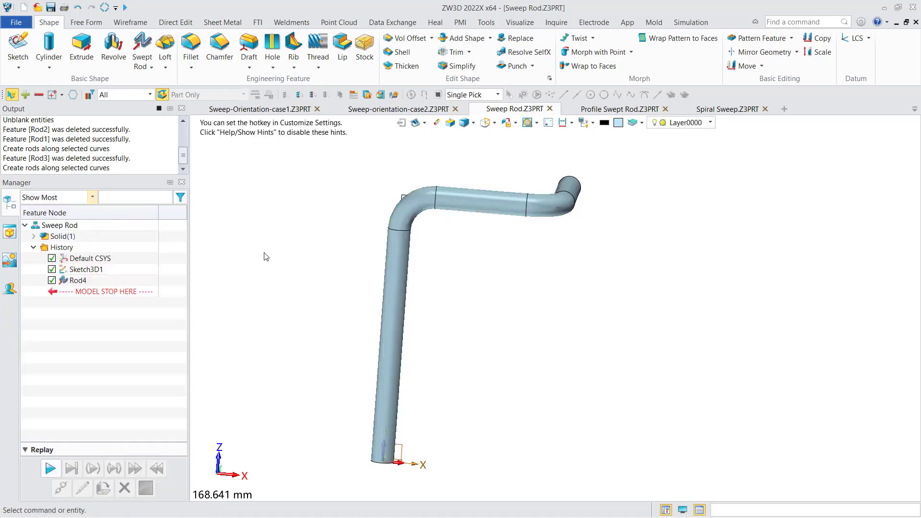
right_click_drag(224, 260, 290, 186)
scroll(397, 282, "up", 4)
right_click_drag(398, 282, 425, 373)
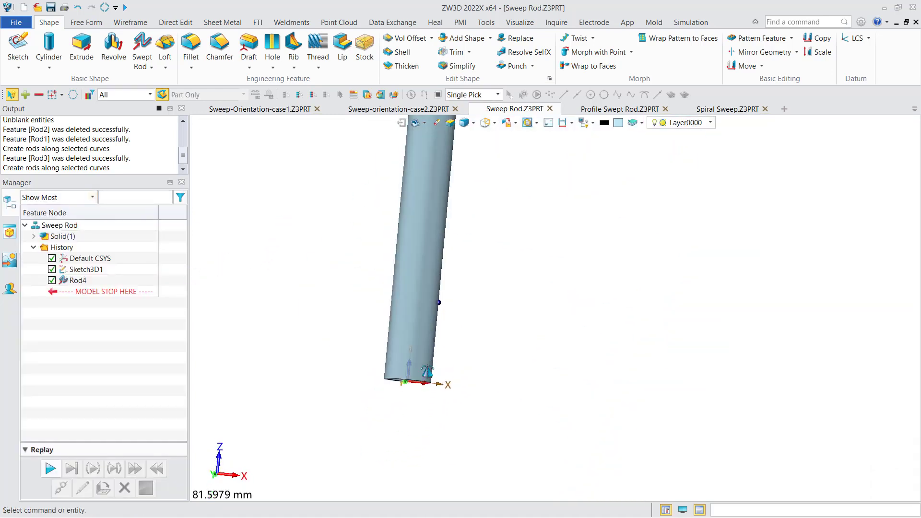
scroll(425, 372, "down", 5)
right_click_drag(436, 304, 470, 321)
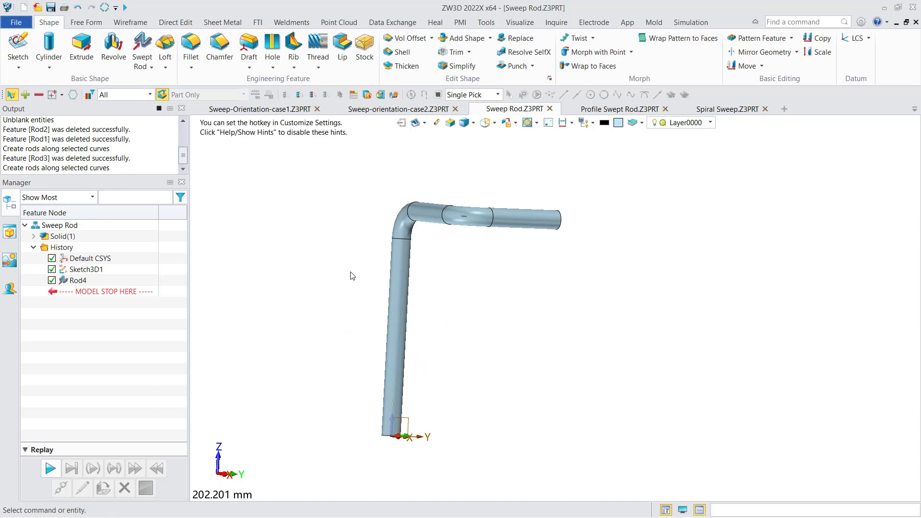
- In the Profile Swept Rod part, start a Profile Swept Rod using the hollow rounded-rectangle sketch at the origin as the profile
left_click(608, 112)
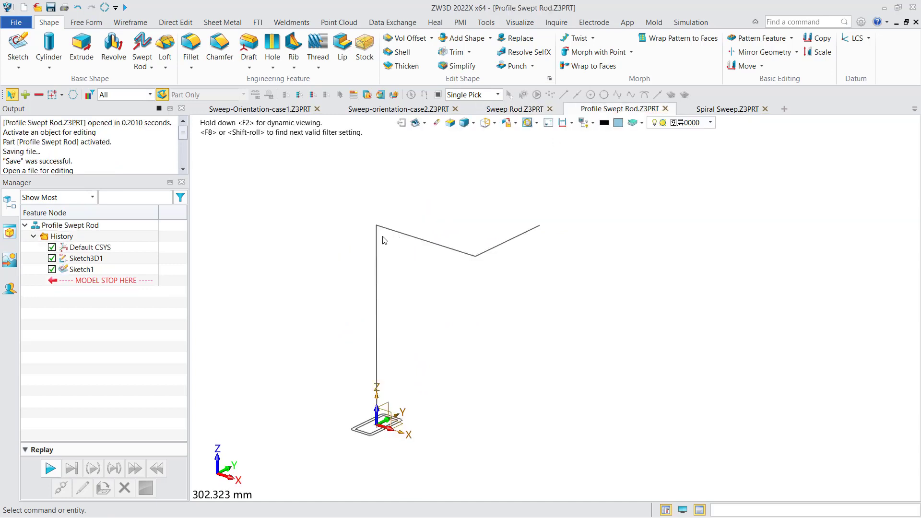
mouse_move(380, 239)
right_mouse_down()
mouse_move(432, 207)
mouse_move(363, 211)
right_mouse_up()
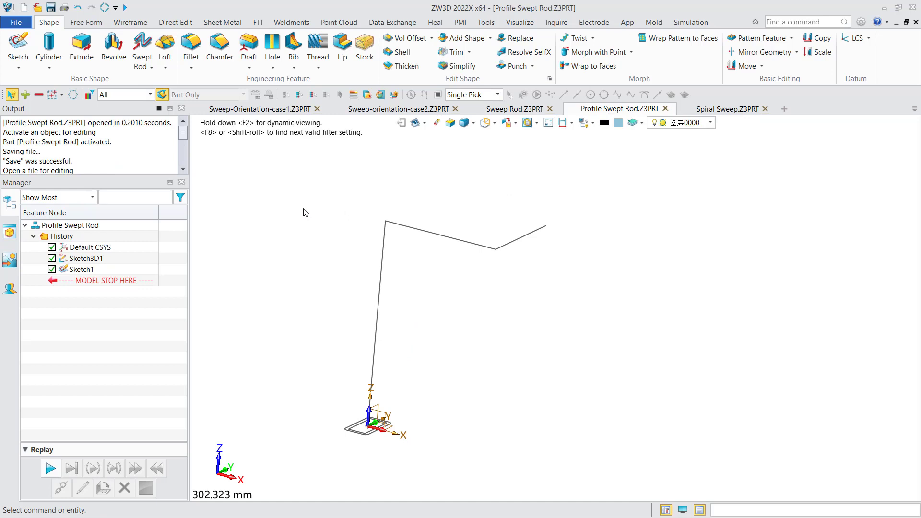
left_click(142, 64)
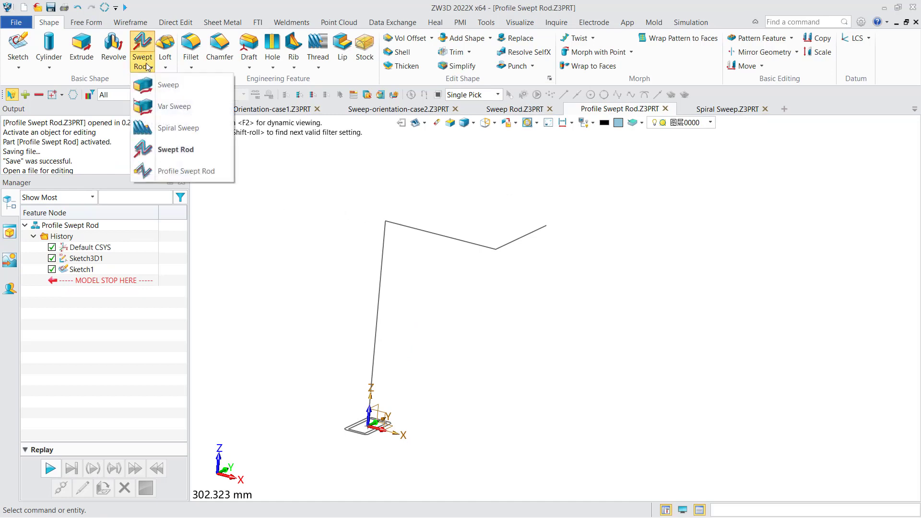
left_click(174, 174)
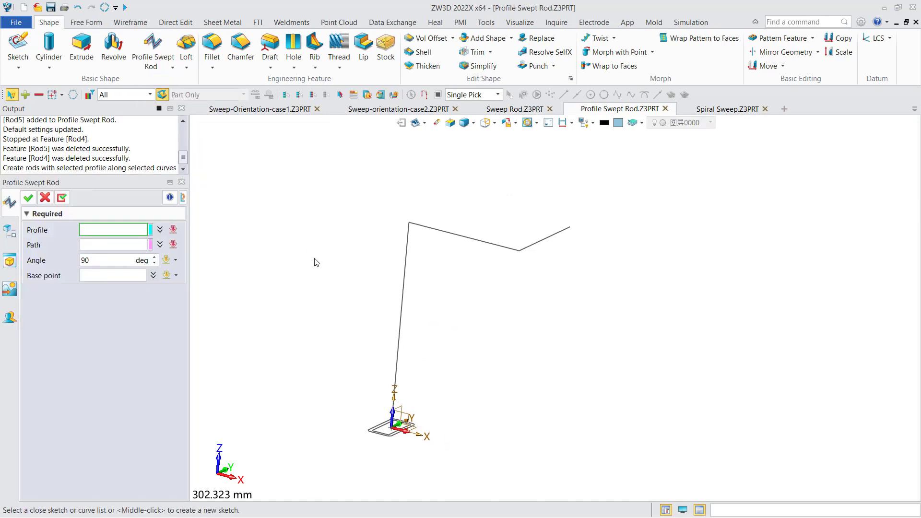
middle_click_drag(309, 266, 308, 265)
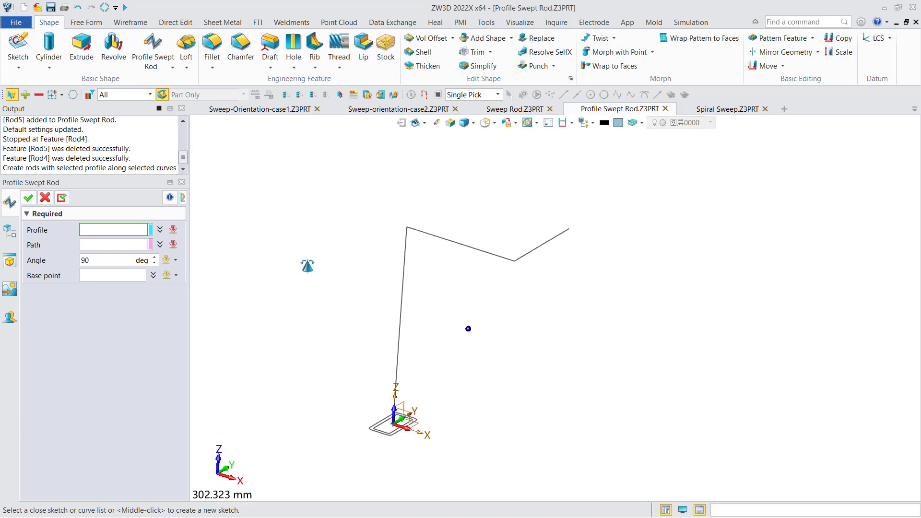
middle_click_drag(307, 313, 278, 295)
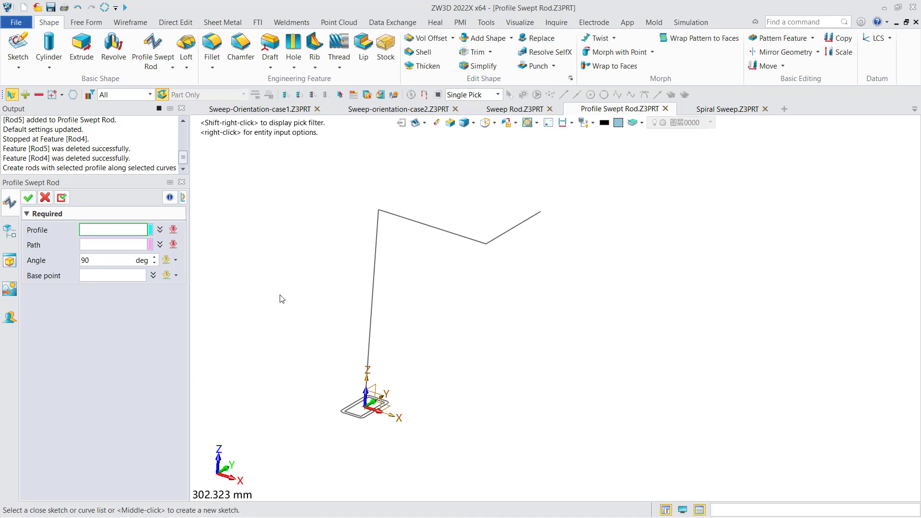
left_click(360, 418)
scroll(365, 412, "up", 4)
scroll(363, 408, "down", 4)
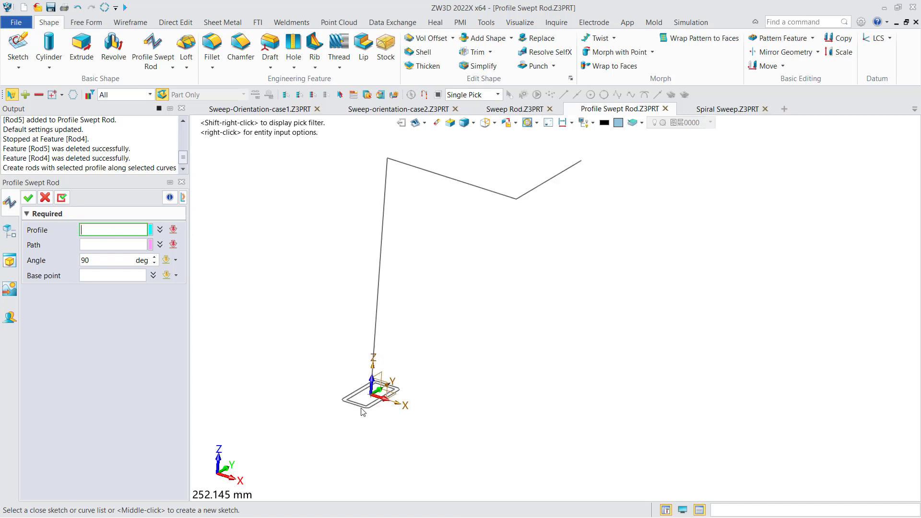
left_click(360, 407)
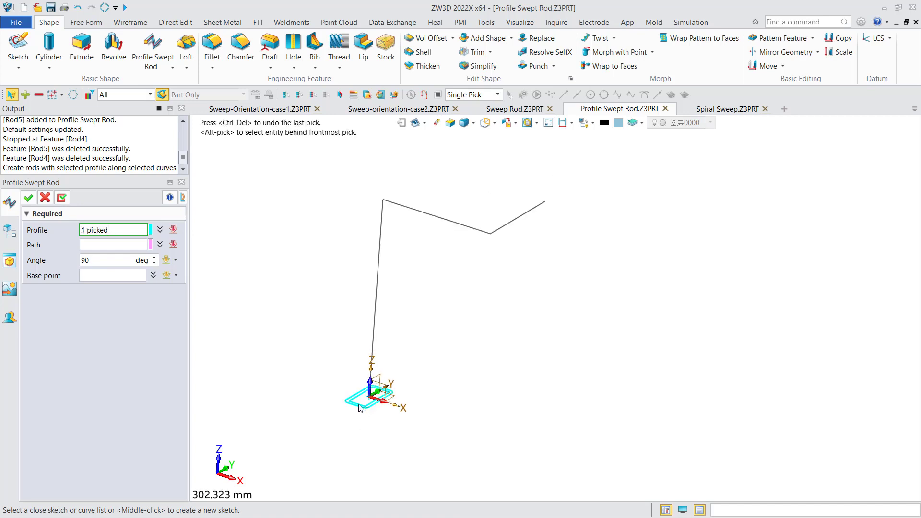
- Use the three-segment 3D sketch as the rod's path, check the preview at 90 deg, and create the rod
left_click(109, 246)
left_click(377, 298)
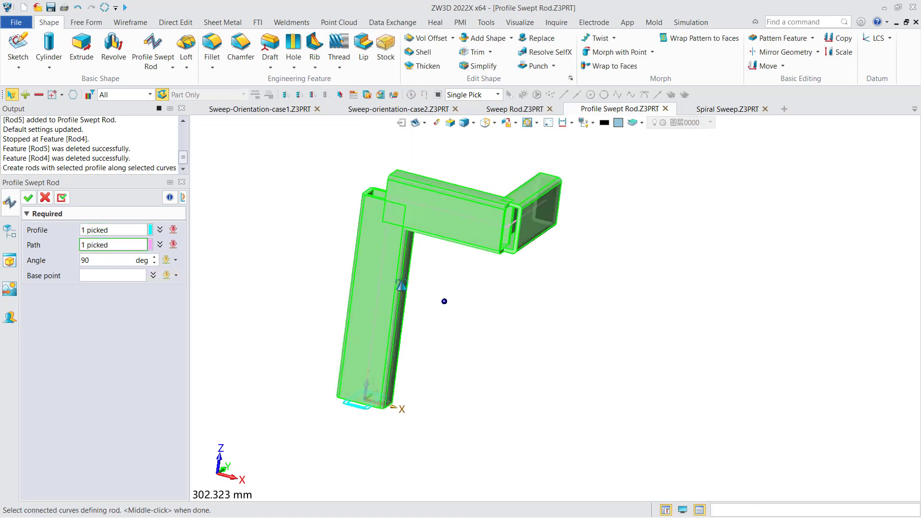
mouse_move(401, 285)
right_mouse_down()
mouse_move(343, 290)
mouse_move(417, 274)
right_mouse_up()
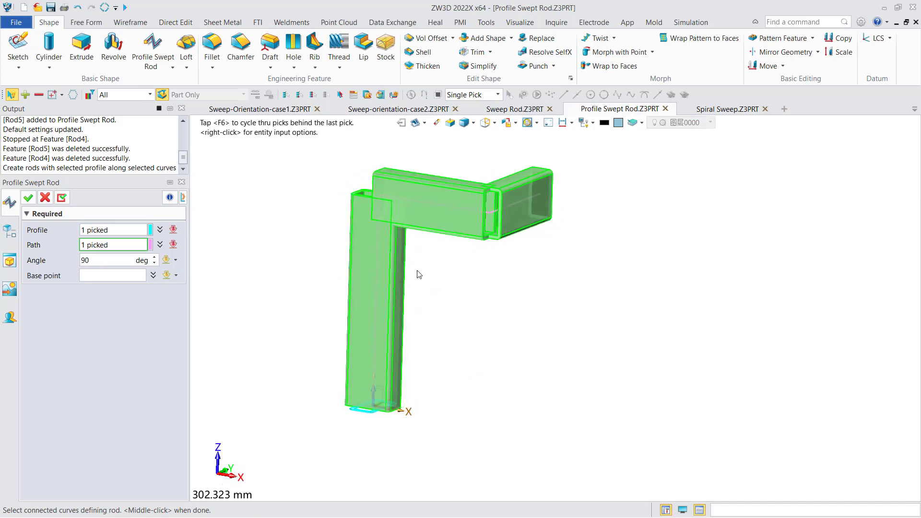
left_click(30, 198)
mouse_move(413, 288)
right_mouse_down()
mouse_move(446, 286)
mouse_move(409, 339)
mouse_move(405, 281)
mouse_move(411, 322)
mouse_move(393, 335)
mouse_move(398, 324)
right_mouse_up()
- Edit the profile swept rod to set its angle to 0 deg, and inspect the corners of the updated rod
double_click(79, 292)
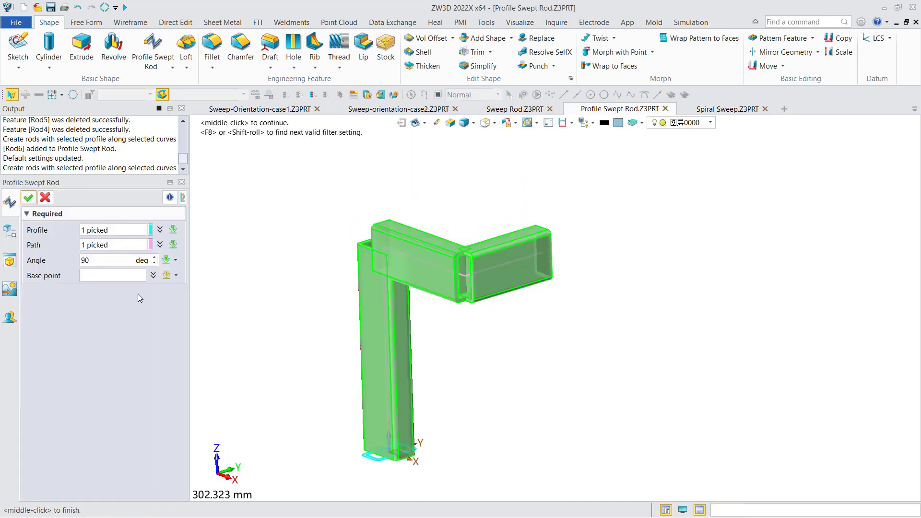
right_click_drag(305, 316, 292, 291)
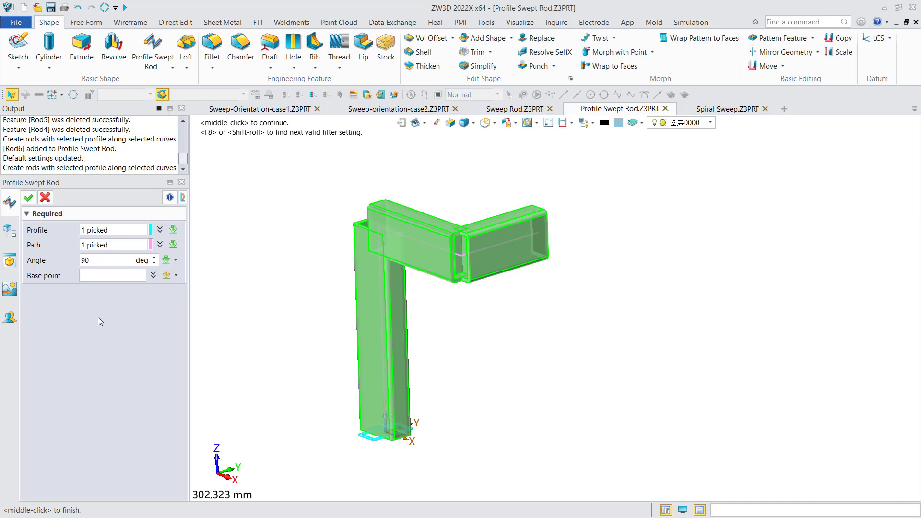
left_click(100, 260)
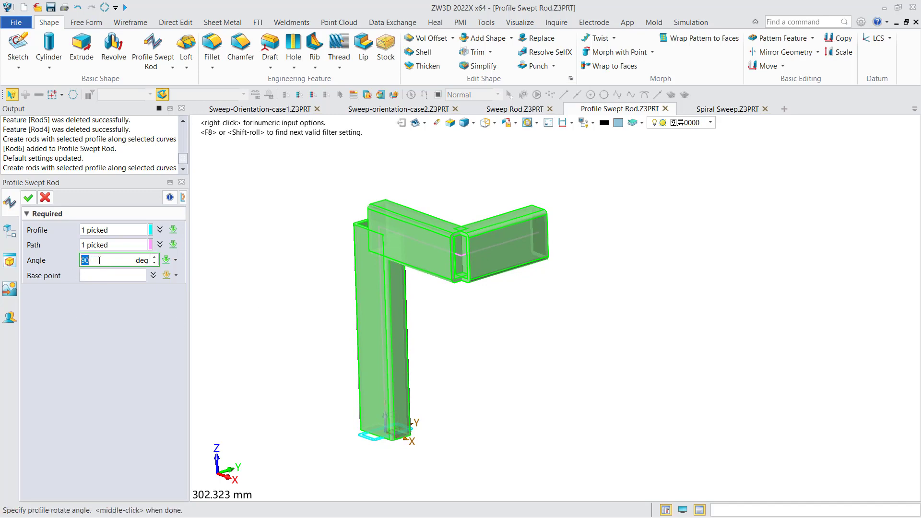
type("0")
right_click_drag(243, 313, 282, 327)
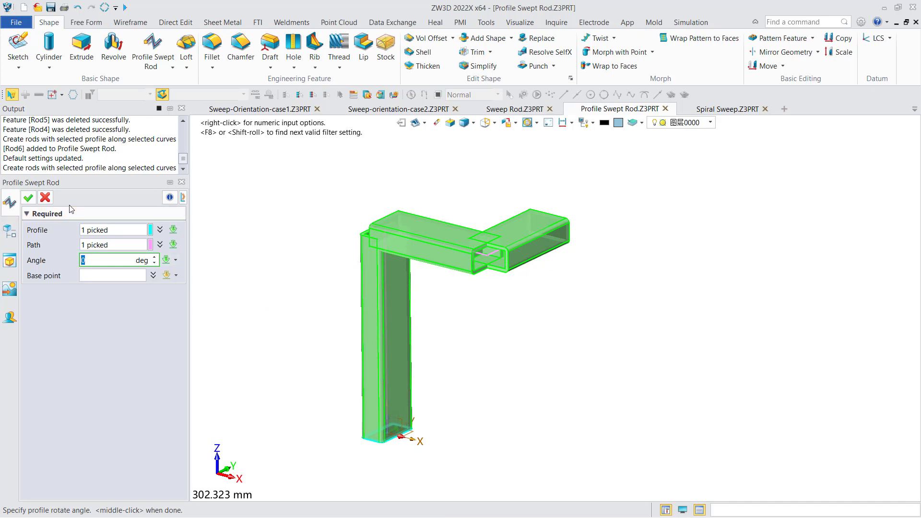
left_click(28, 197)
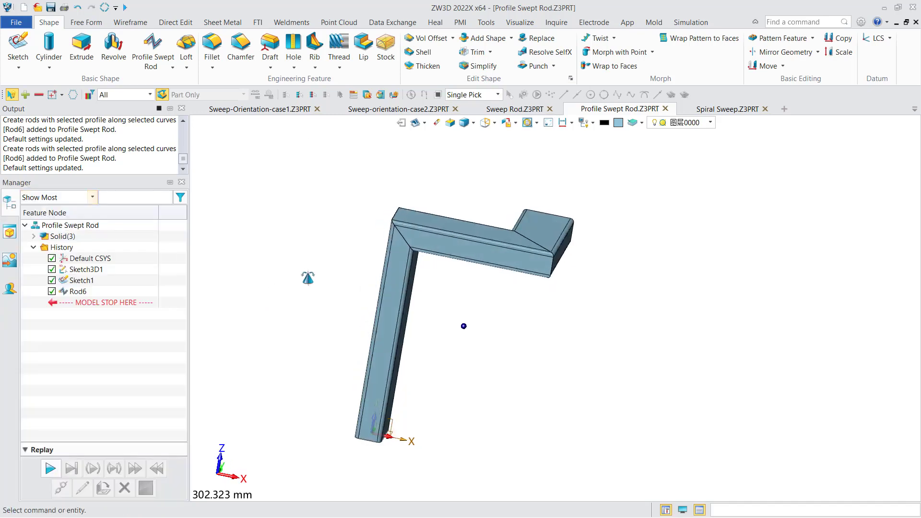
right_click_drag(308, 277, 273, 276)
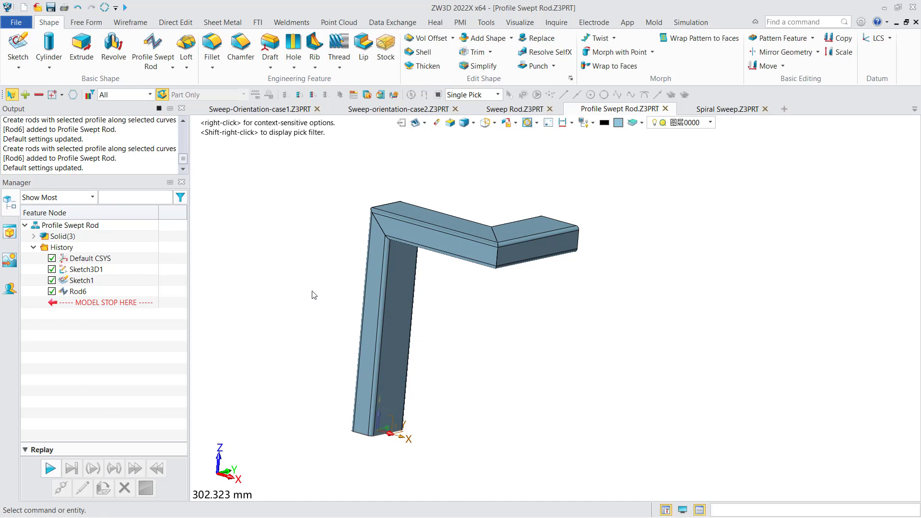
middle_click_drag(312, 294, 316, 303)
right_click_drag(293, 300, 271, 295)
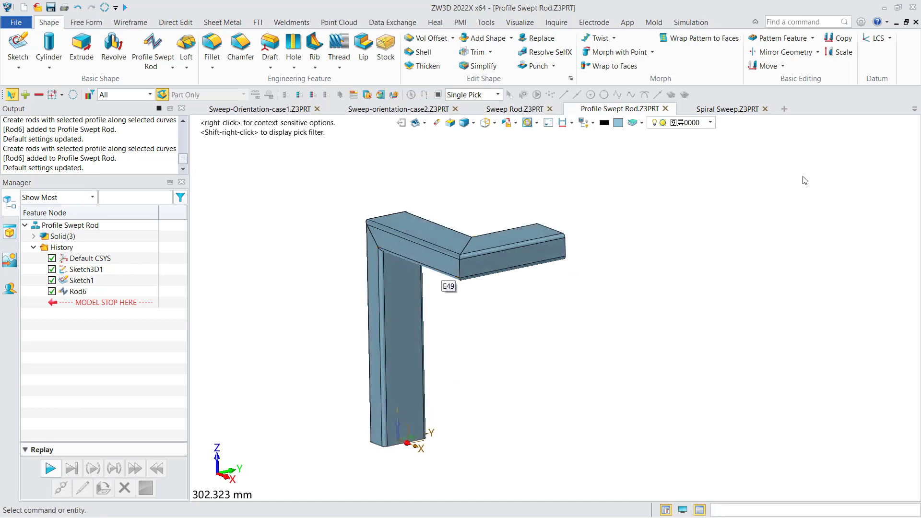
- In the Spiral Sweep part, set up a Spiral Sweep of the small sketch beside the cylinder about the 0,0,1 axis
left_click(737, 113)
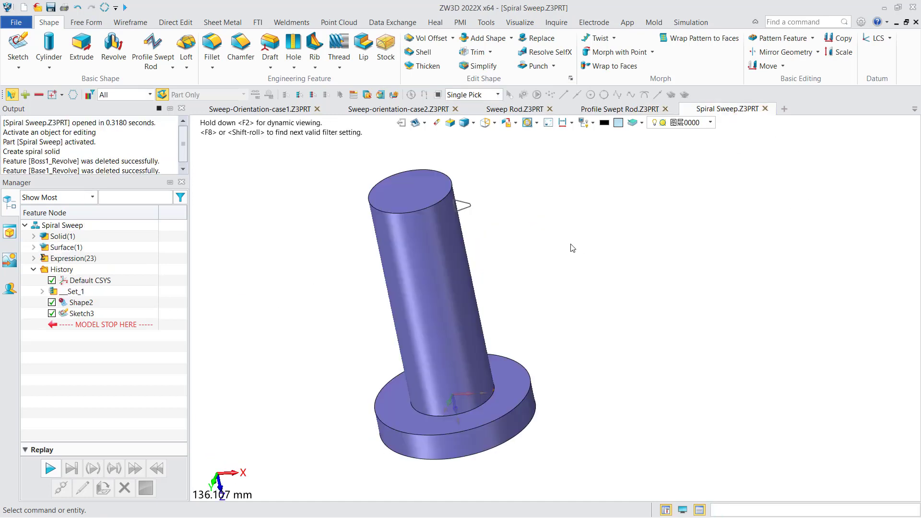
right_click_drag(573, 248, 586, 232)
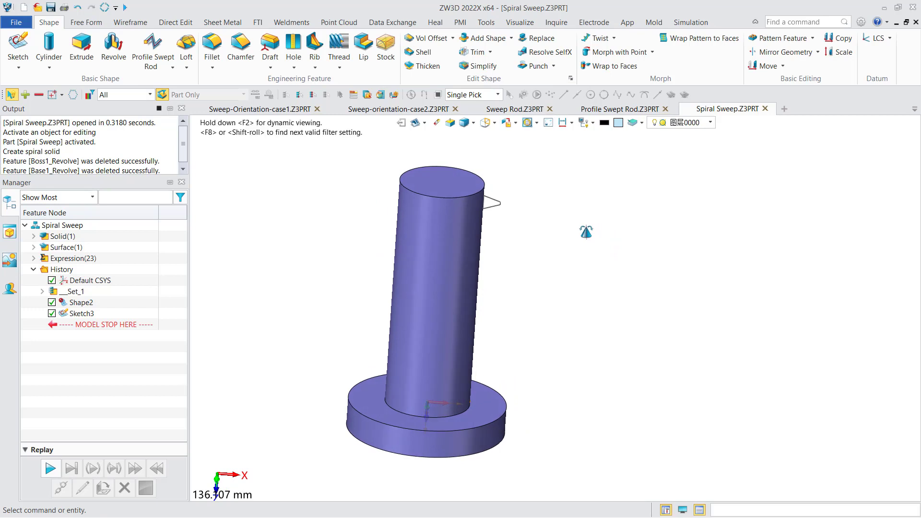
left_click(156, 68)
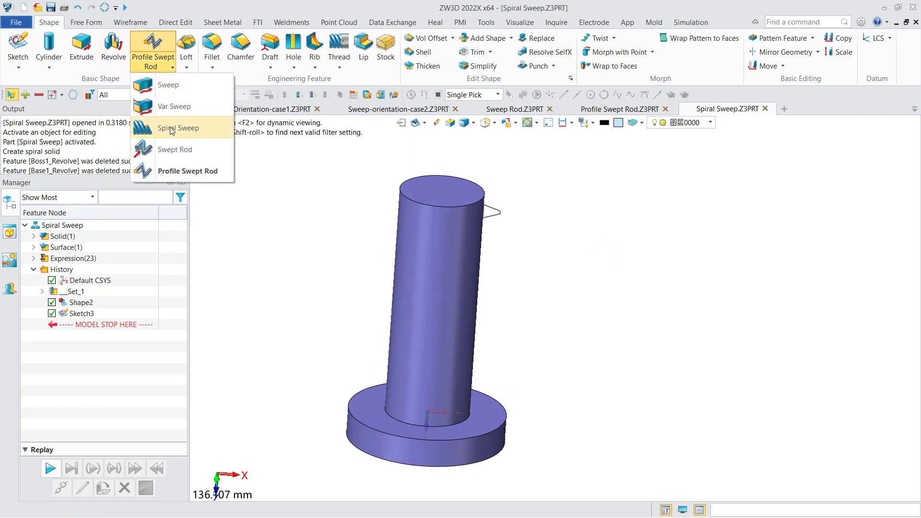
left_click(185, 129)
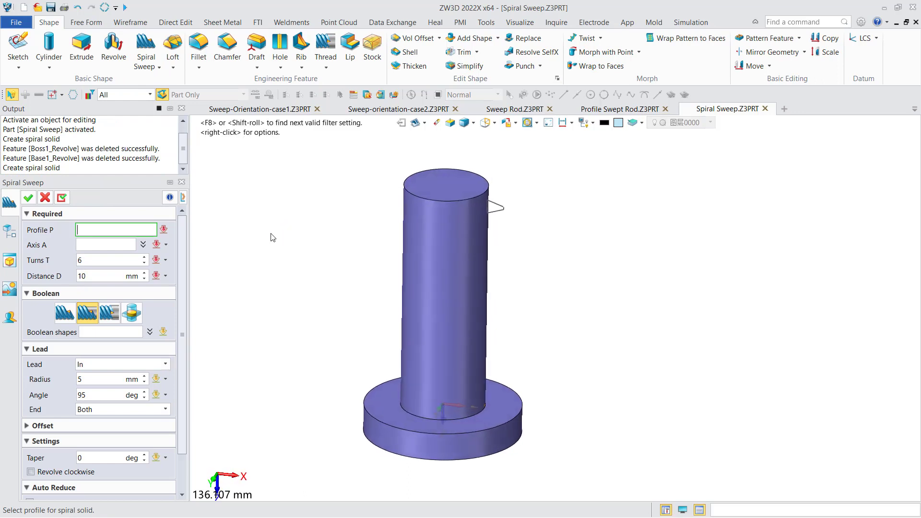
middle_click_drag(321, 270, 337, 246)
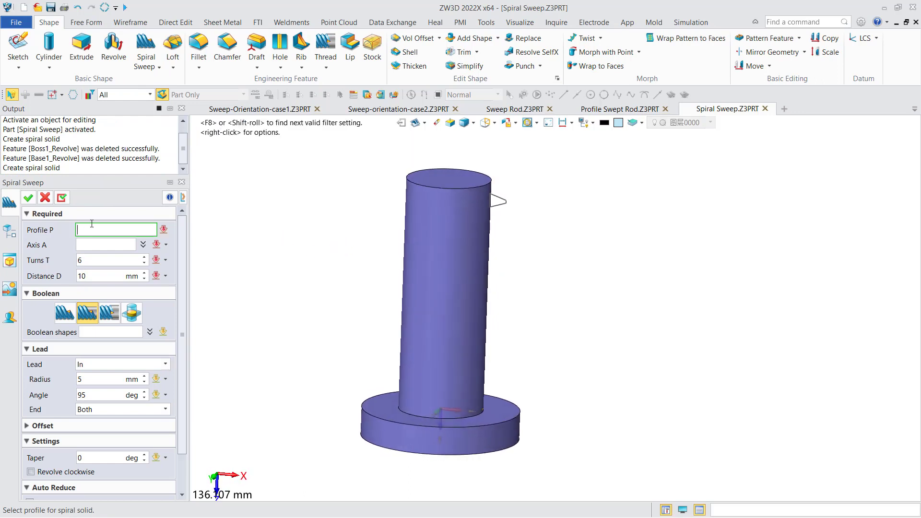
left_click(502, 203)
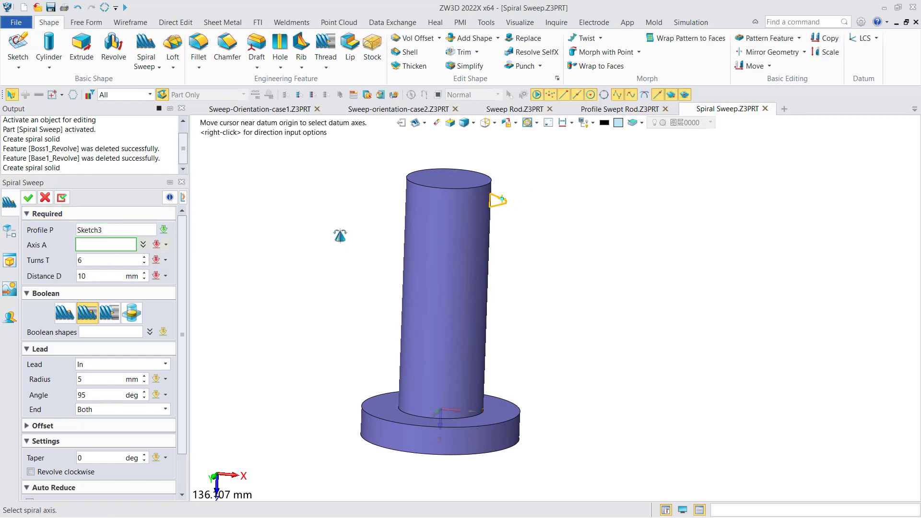
right_click_drag(339, 236, 347, 259)
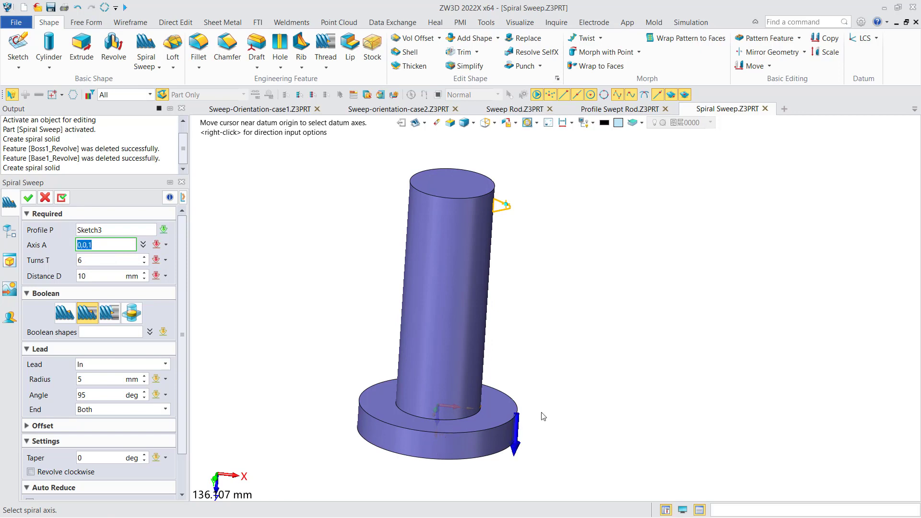
right_click(611, 319)
left_click(633, 142)
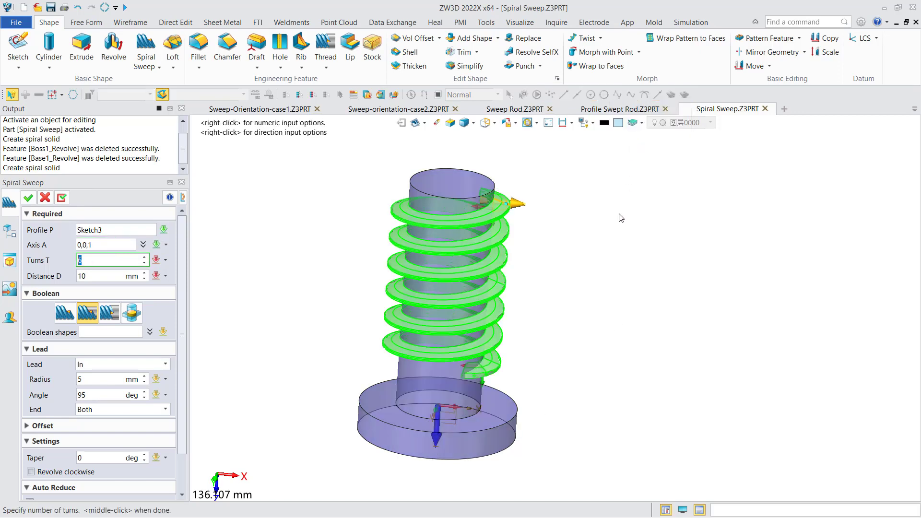
- Set the spiral sweep to 5 turns with a distance of 12 mm per turn
mouse_move(593, 281)
right_mouse_down()
mouse_move(588, 289)
mouse_move(581, 282)
right_mouse_up()
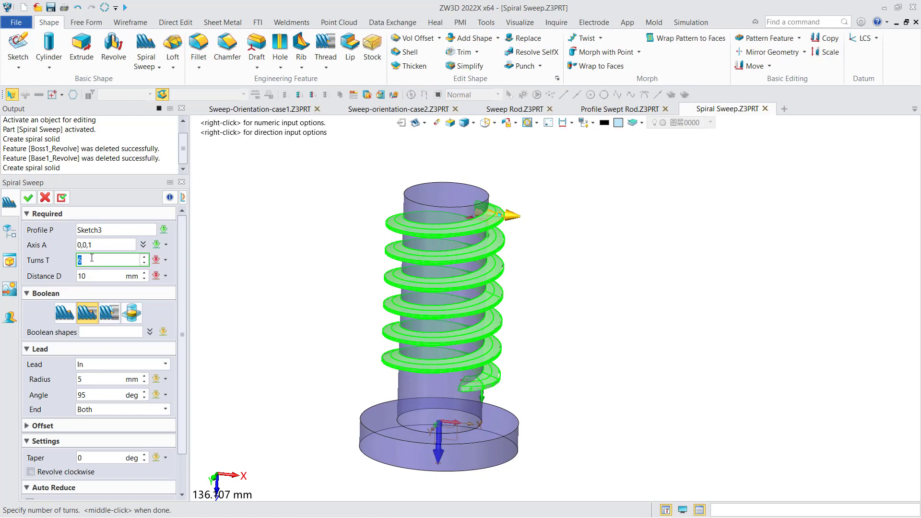
scroll(92, 263, "down", 2)
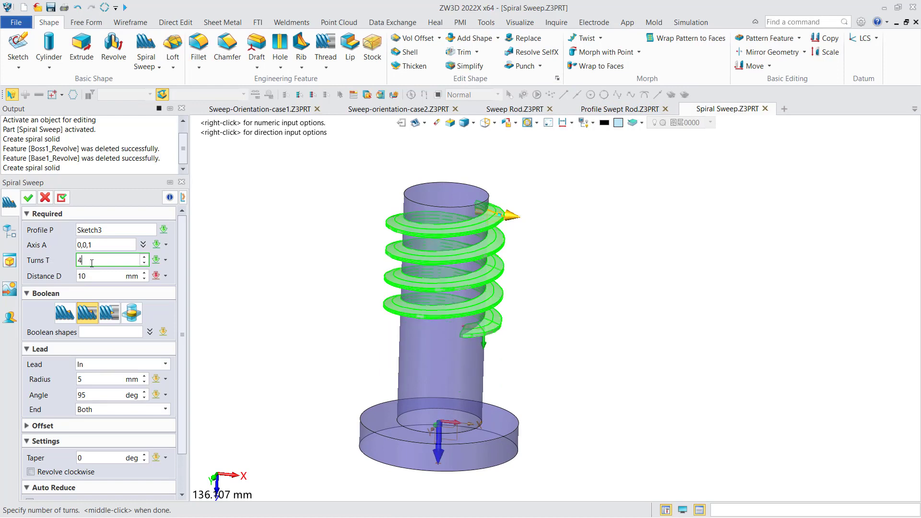
scroll(91, 263, "up", 2)
scroll(87, 265, "down", 1)
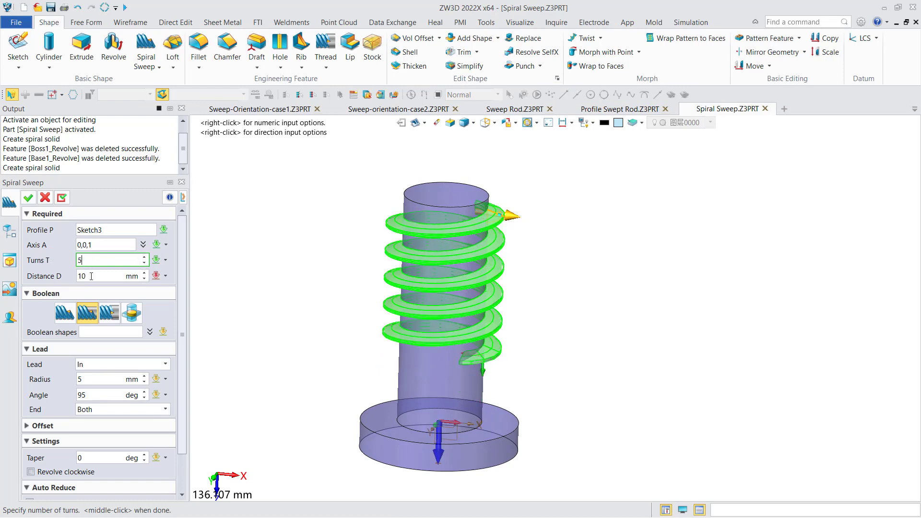
left_click(99, 277)
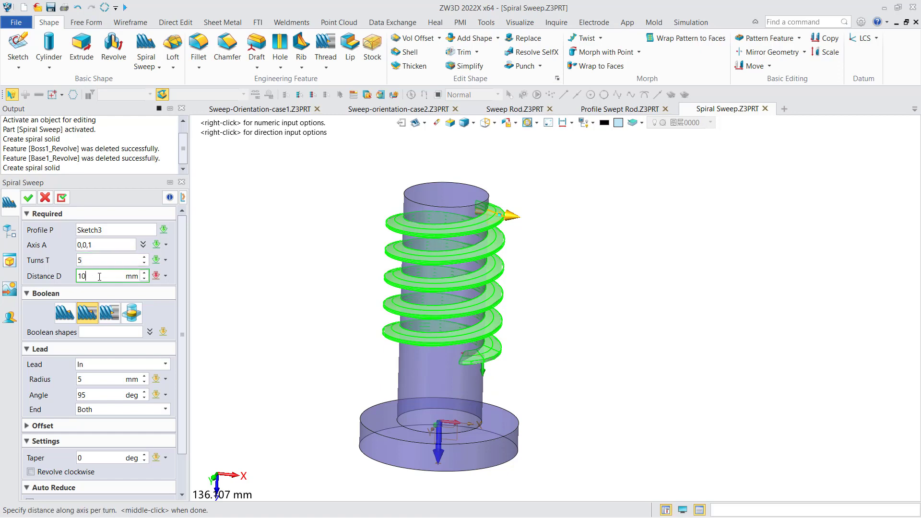
scroll(100, 277, "up", 2)
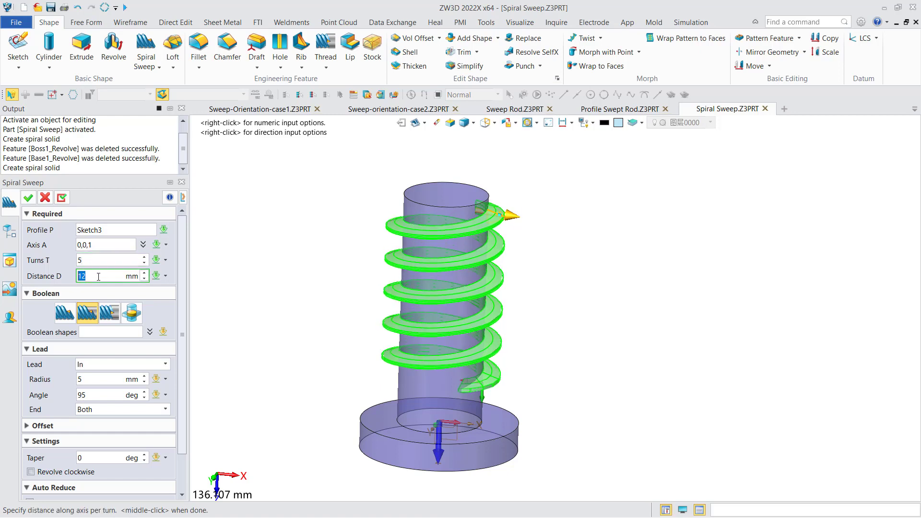
- Preview the spiral sweep with its lead set to Out, restore it to In, and collapse the lead settings
scroll(186, 412, "down", 3)
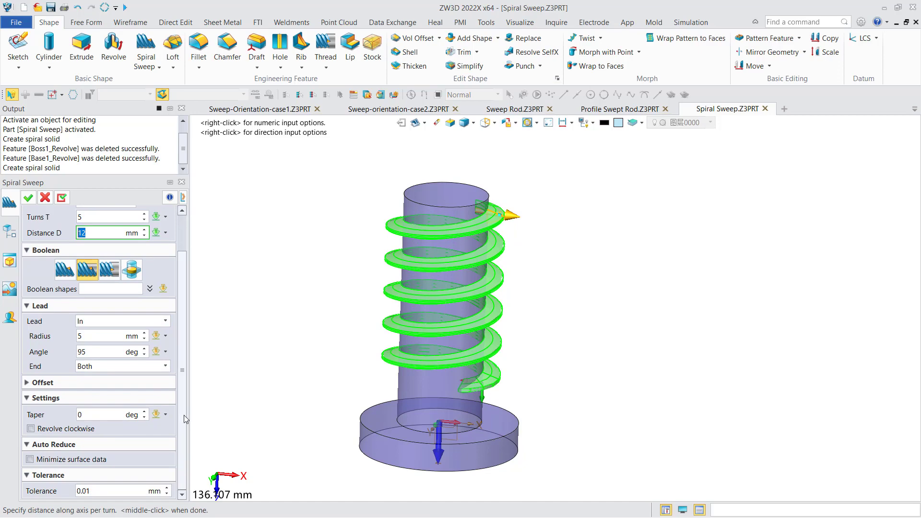
left_click(166, 321)
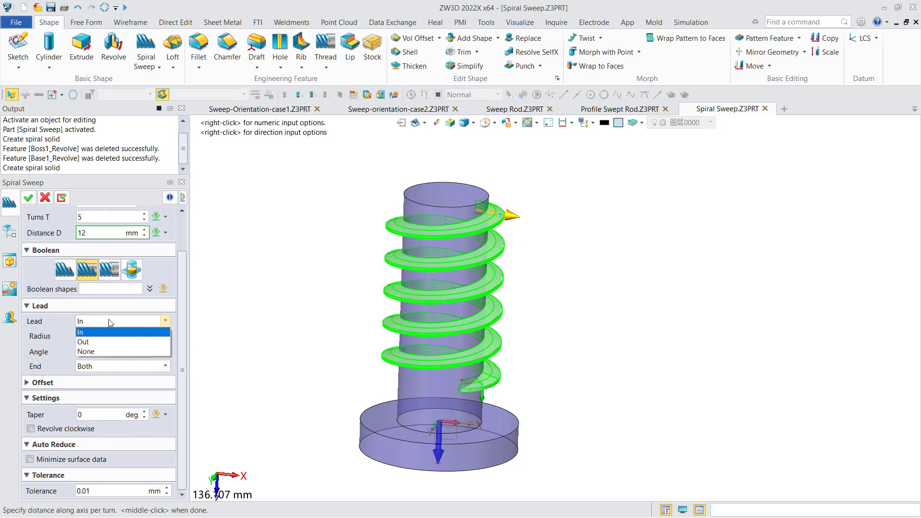
left_click(91, 333)
right_click_drag(254, 293, 215, 308)
left_click(107, 322)
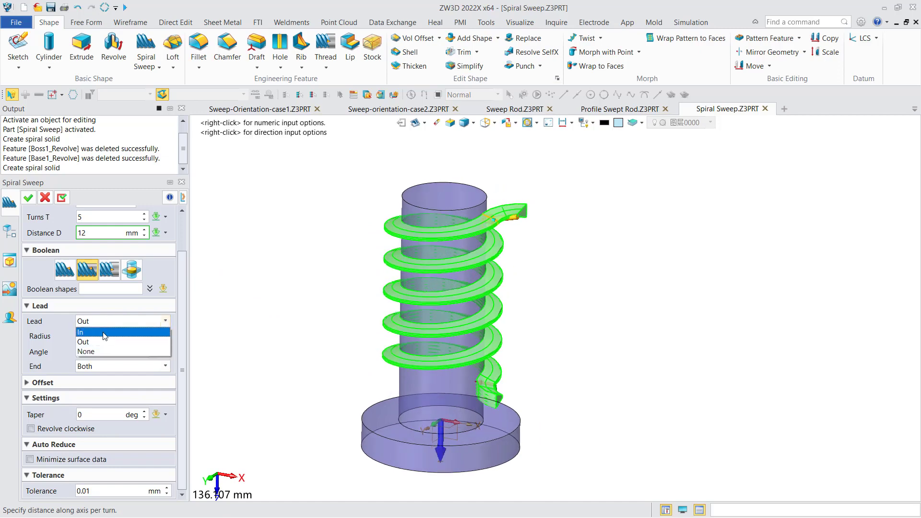
left_click(104, 332)
right_click_drag(287, 301, 277, 307)
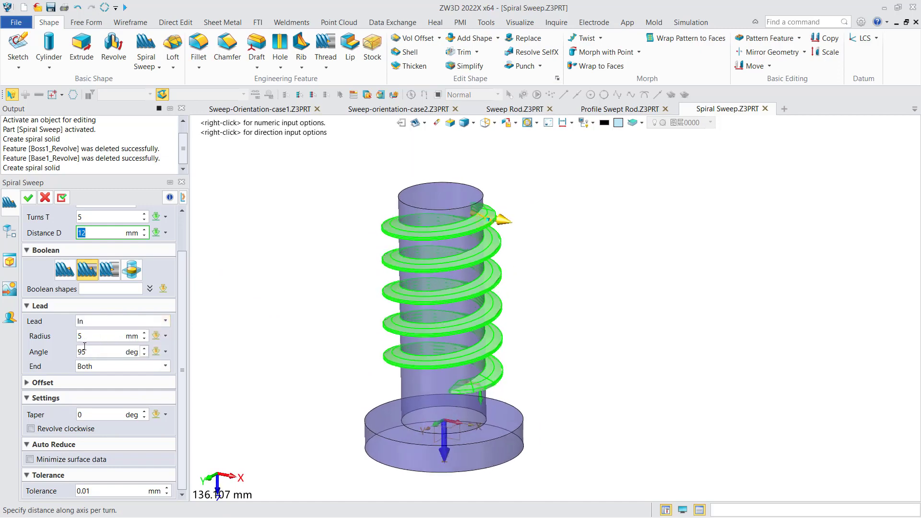
left_click(116, 304)
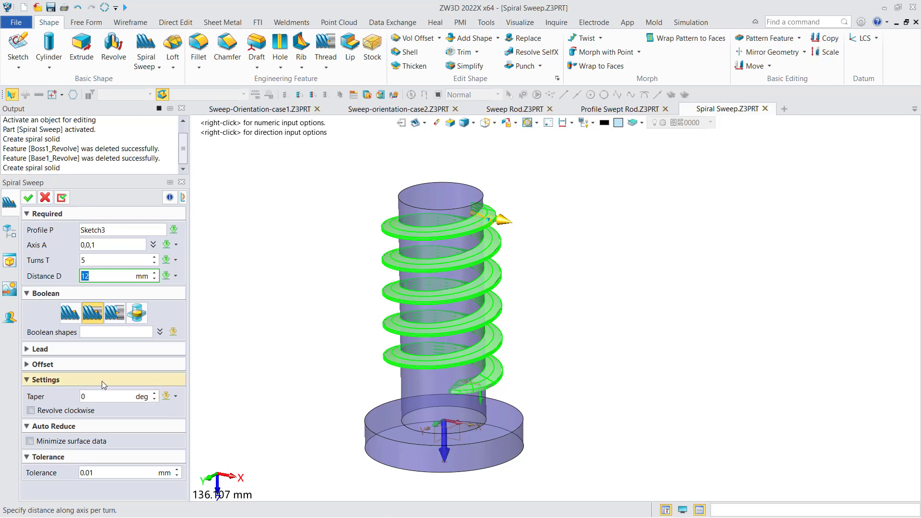
- Make the spiral sweep revolve clockwise, complete it, and inspect the resulting thread around the cylinder
left_click(75, 368)
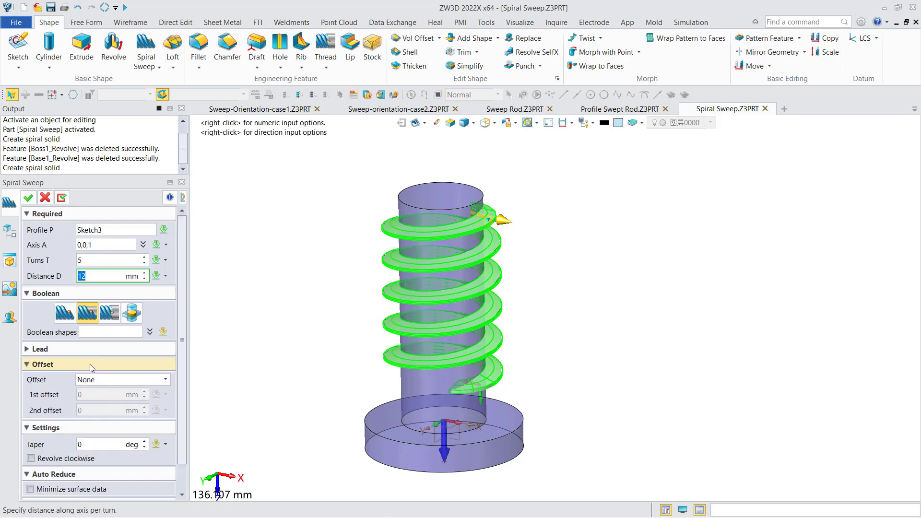
left_click(90, 364)
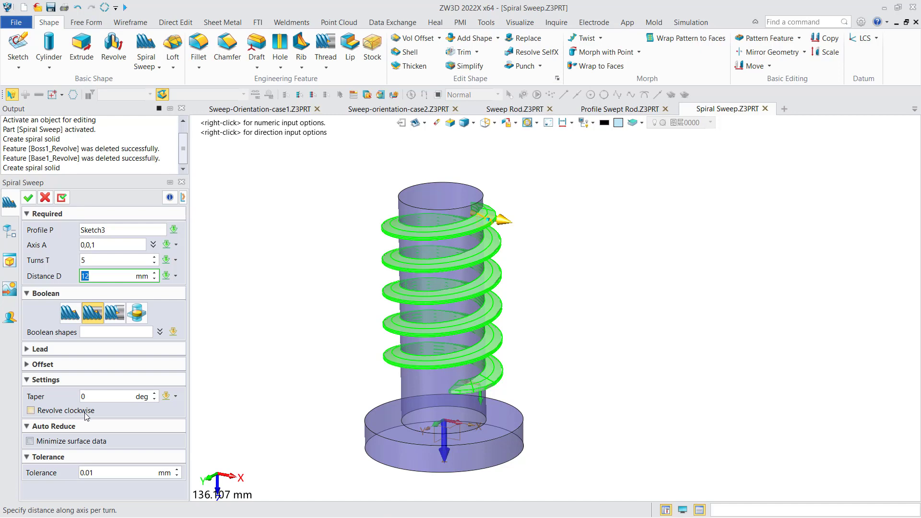
left_click(70, 414)
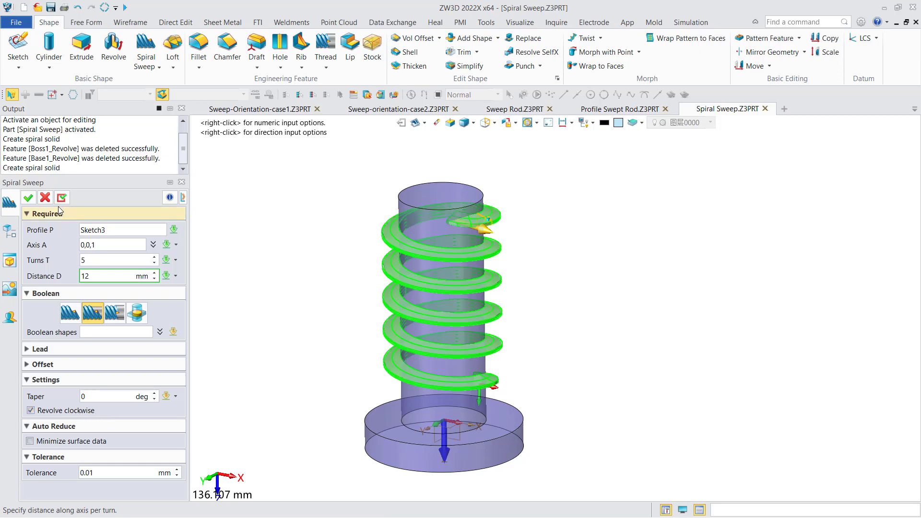
left_click(26, 200)
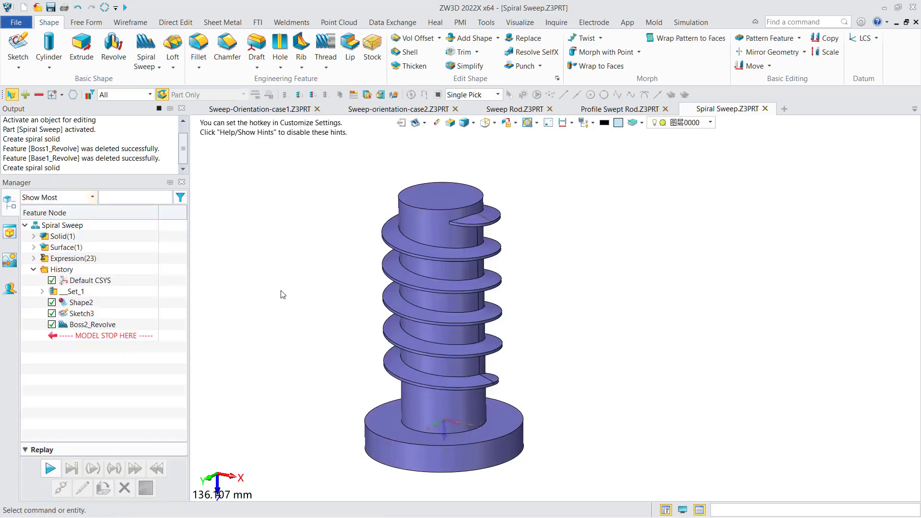
right_click_drag(282, 294, 367, 290)
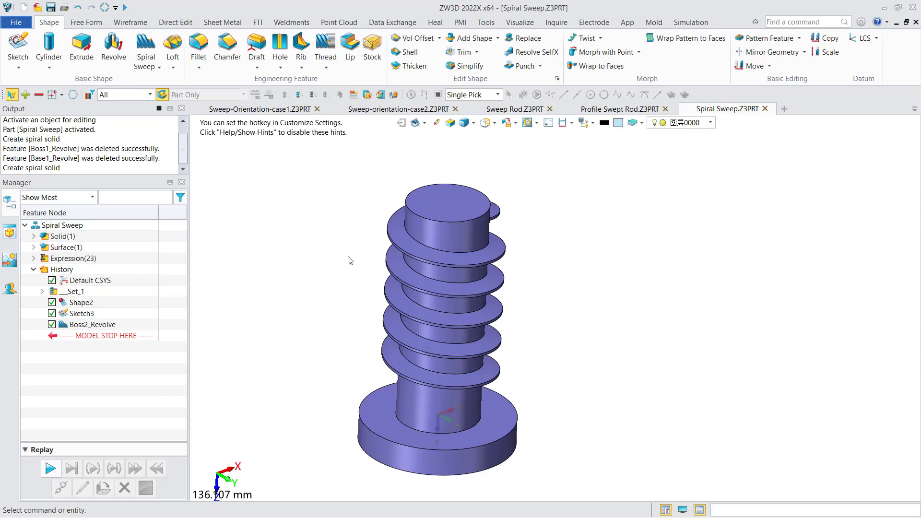
right_click_drag(386, 274, 369, 261)
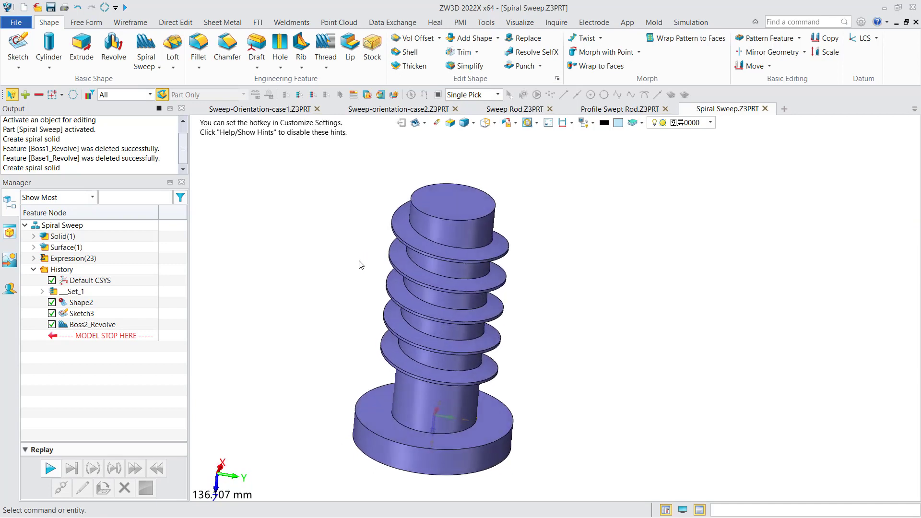
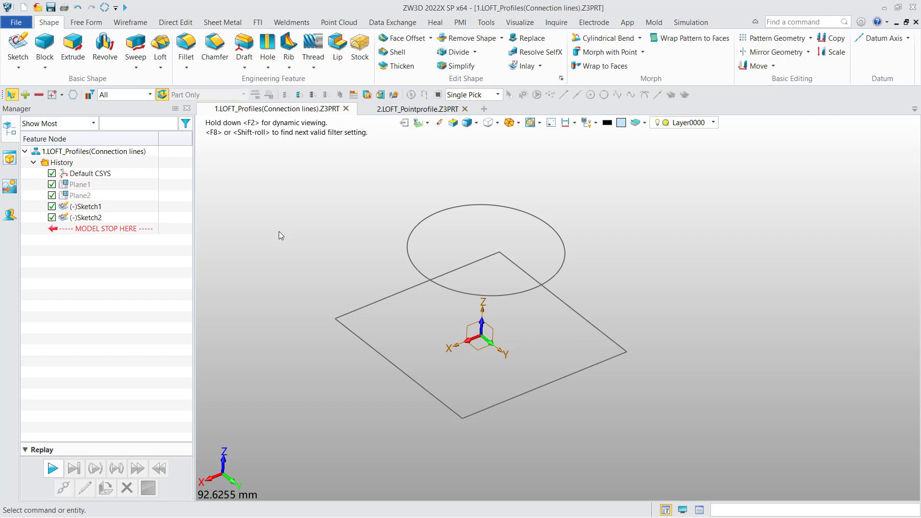
- In the 1.LOFT_Profiles(Connection lines) part, set up a Profiles-type Loft from the circle to the square
left_click(160, 44)
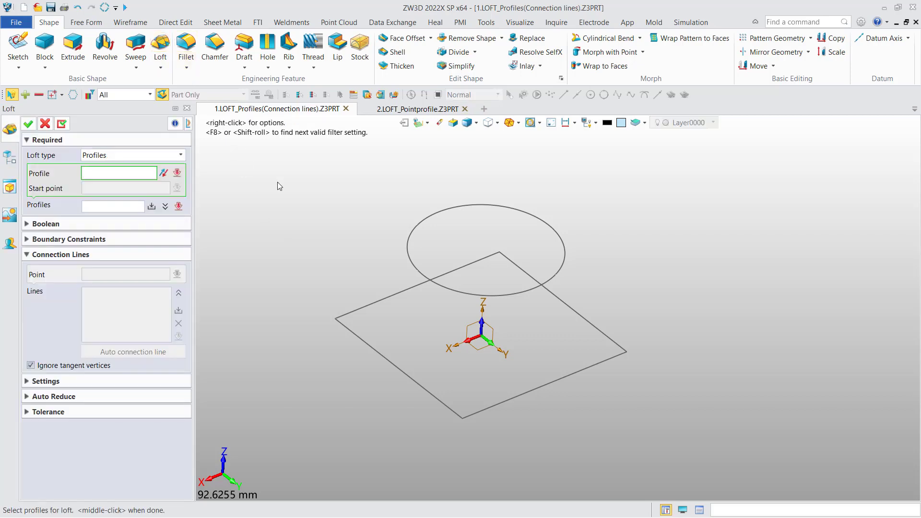
left_click(114, 155)
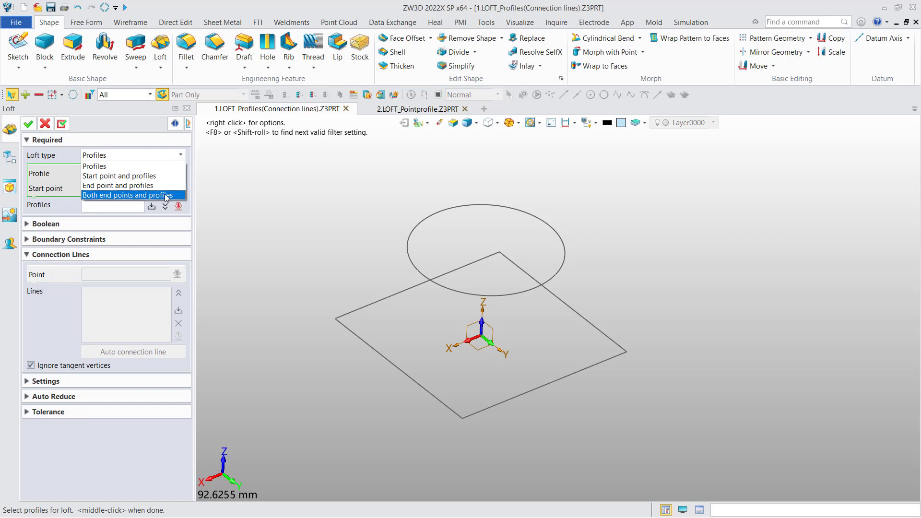
left_click(136, 167)
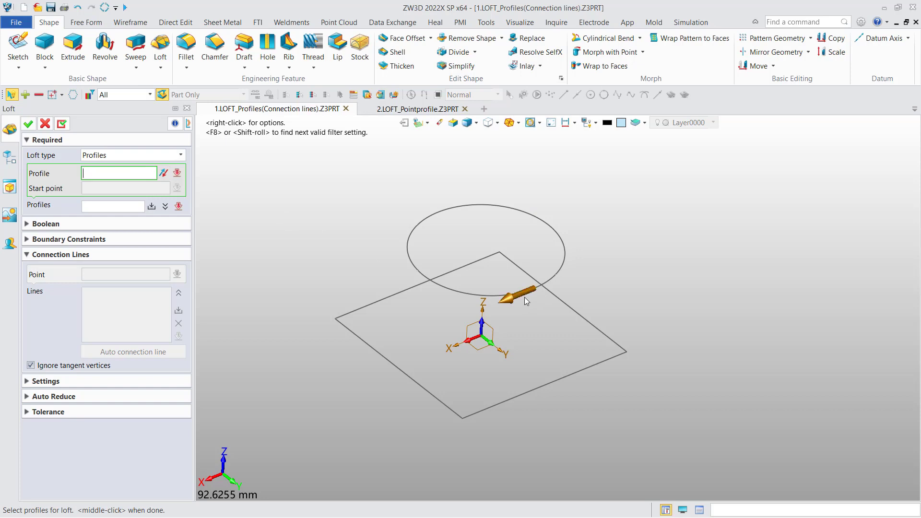
left_click(517, 297)
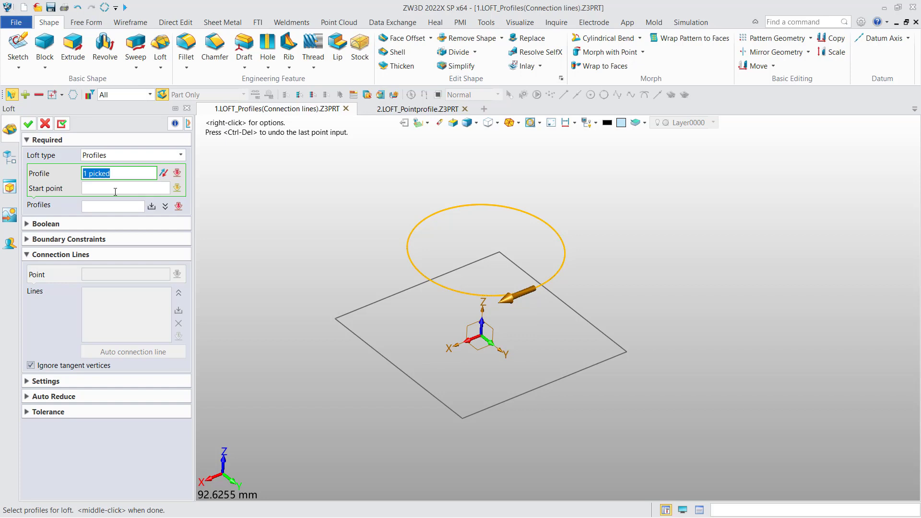
left_click(151, 207)
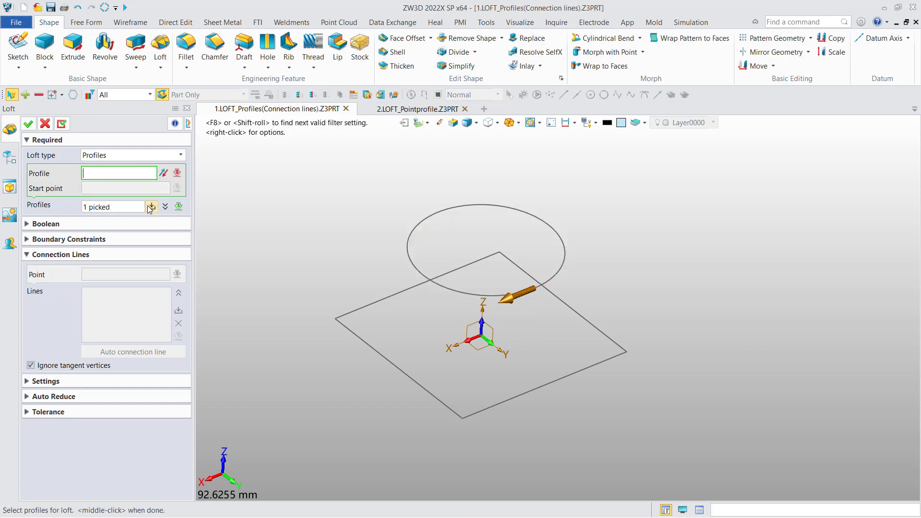
left_click(606, 361)
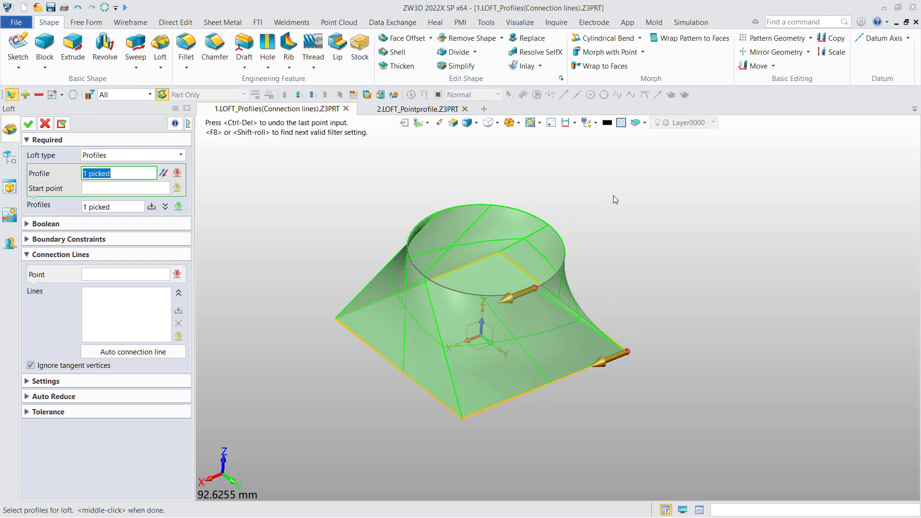
- Place the square profile's start point near the middle of its +Y edge and create the loft
left_click(143, 188)
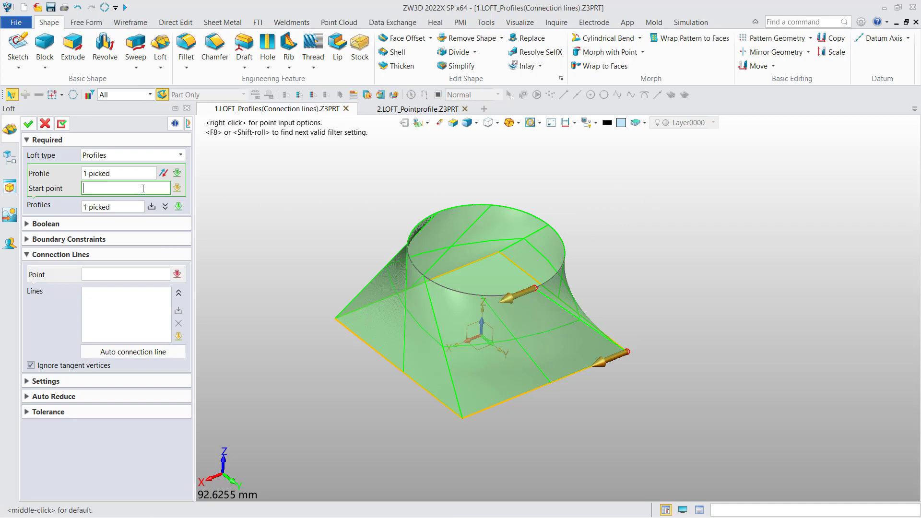
left_click(551, 383)
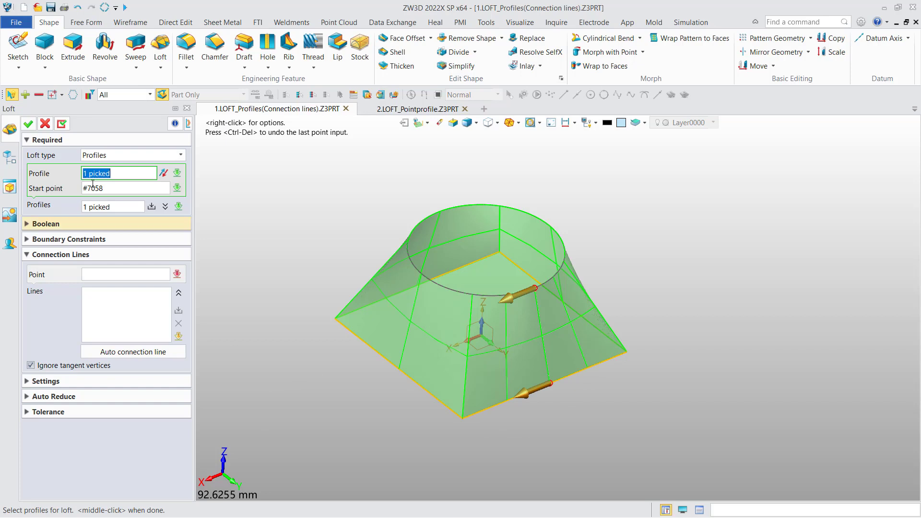
left_click(29, 126)
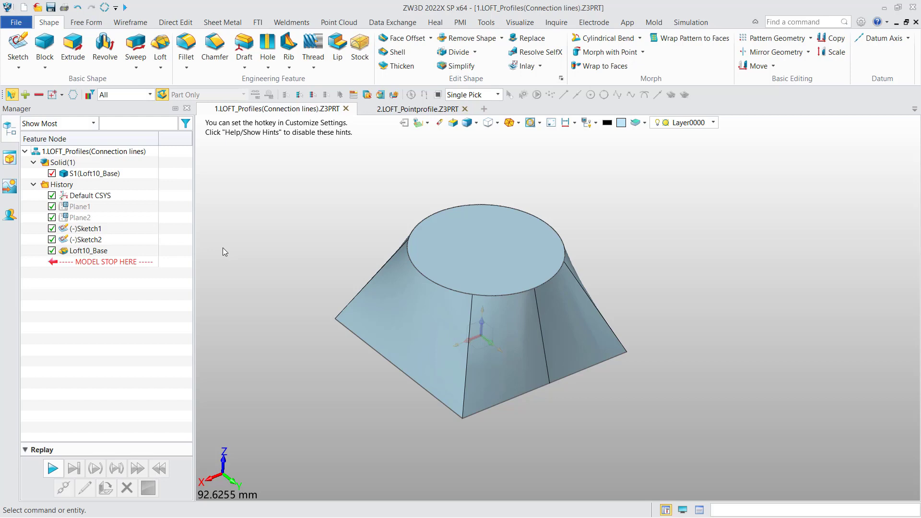
- Edit the loft to move the square profile's start point to its front corner, and inspect the twisted shape
double_click(95, 250)
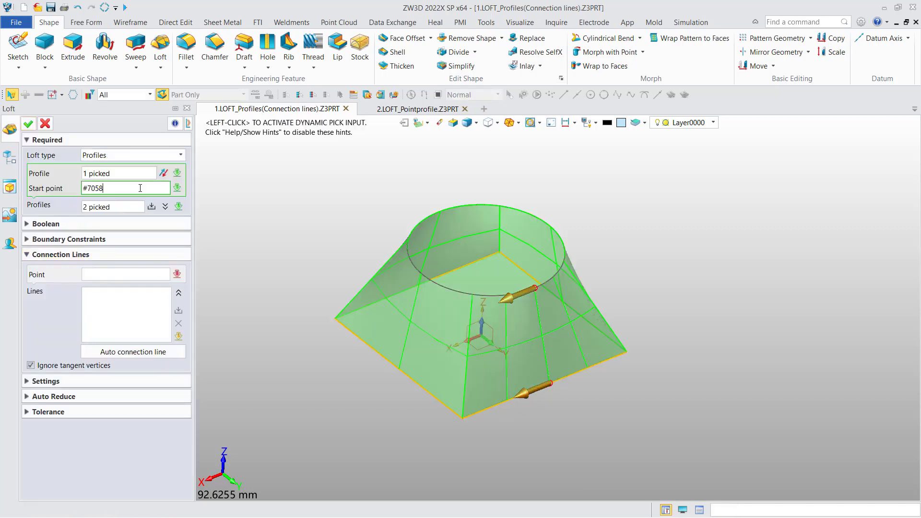
left_click(165, 206)
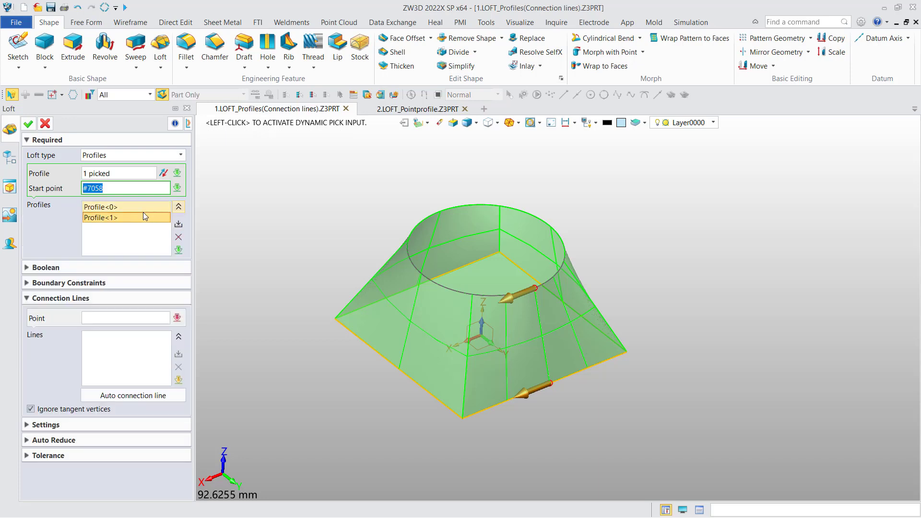
left_click(145, 216)
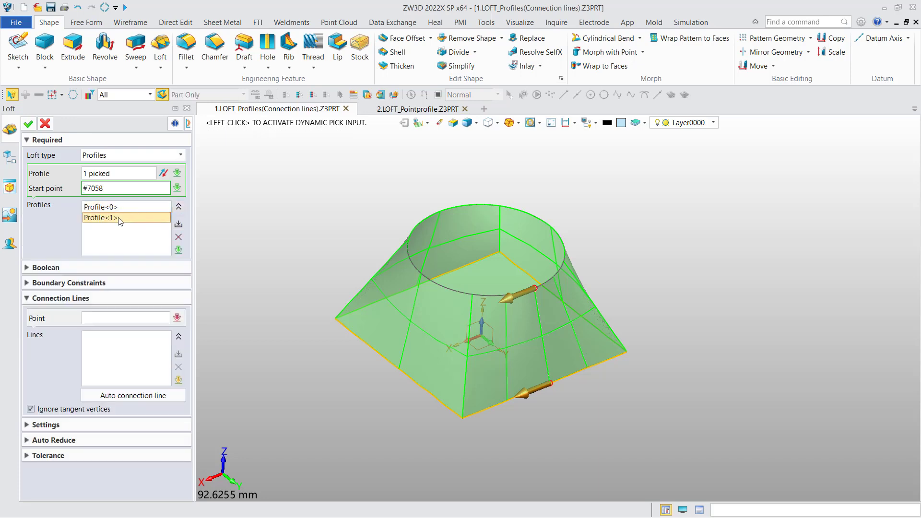
left_click(124, 220)
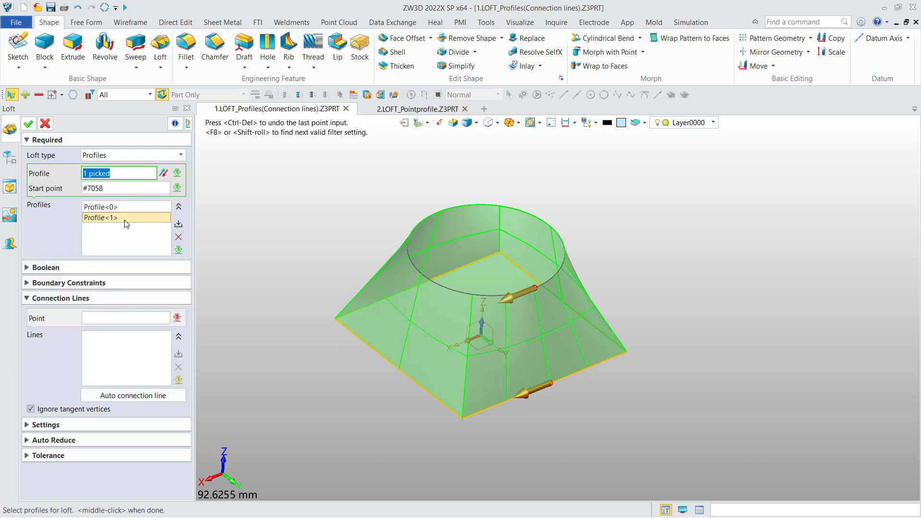
left_click(128, 188)
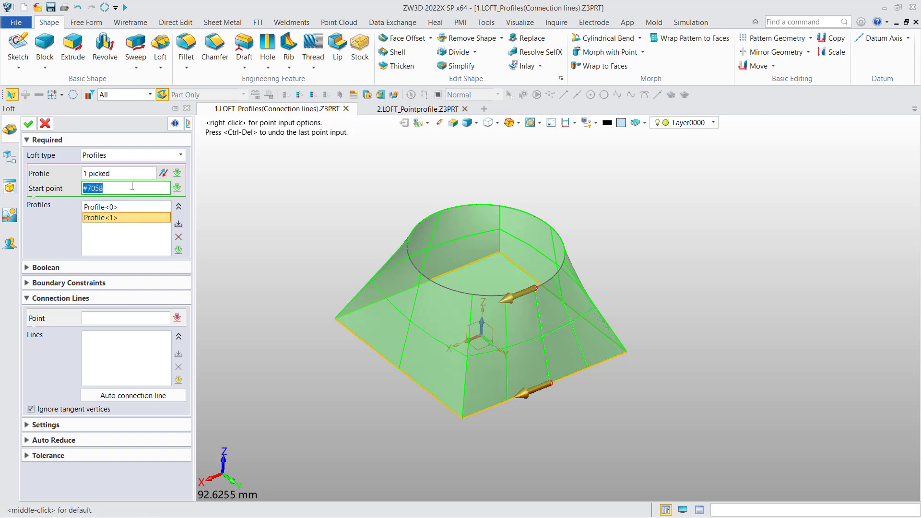
key("Delete")
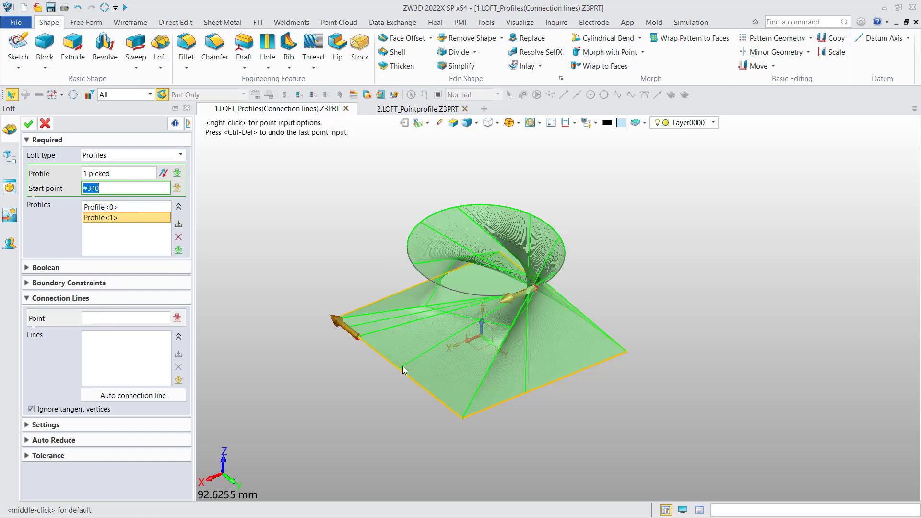
left_click(463, 420)
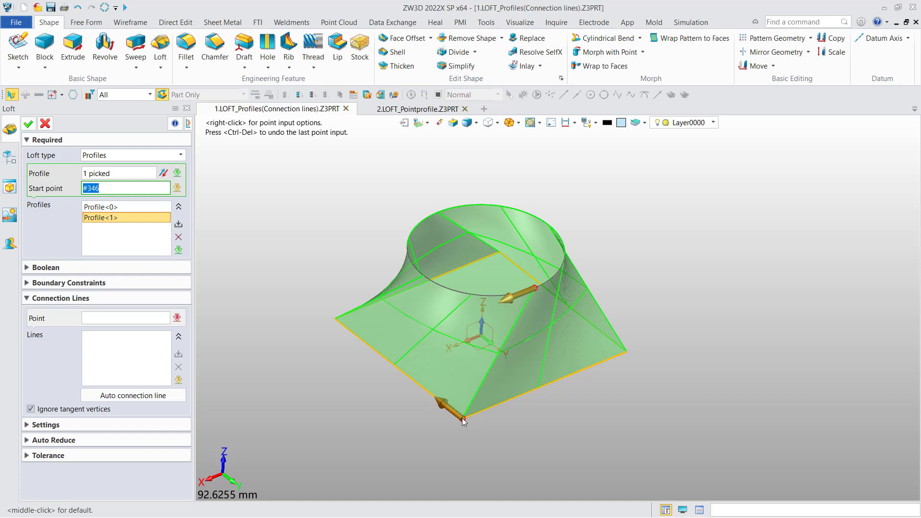
middle_click(463, 420)
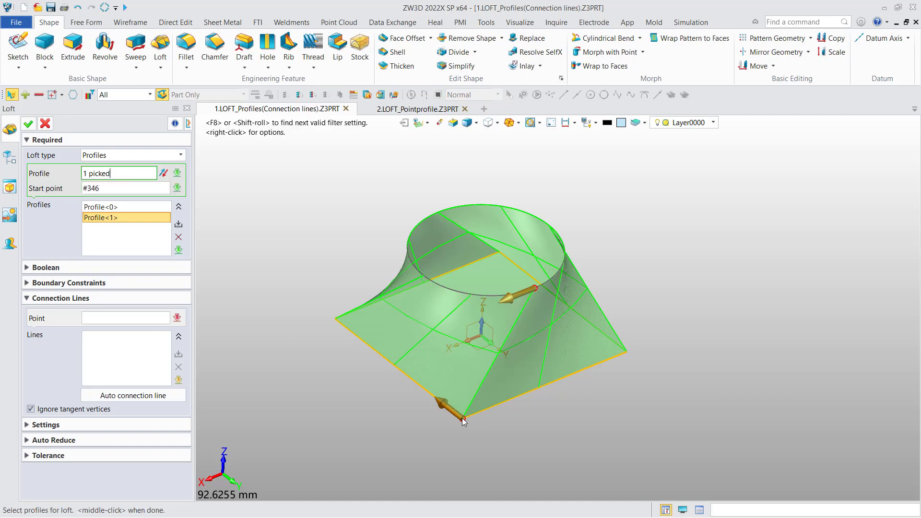
left_click(27, 125)
right_click_drag(232, 244, 295, 311)
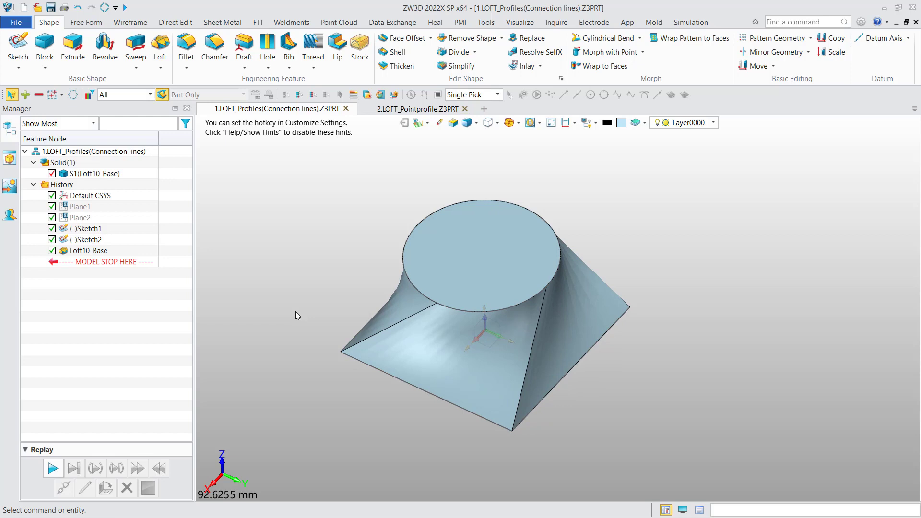
- Reopen the loft for editing, generate automatic connection lines, and review the individual lines
double_click(97, 252)
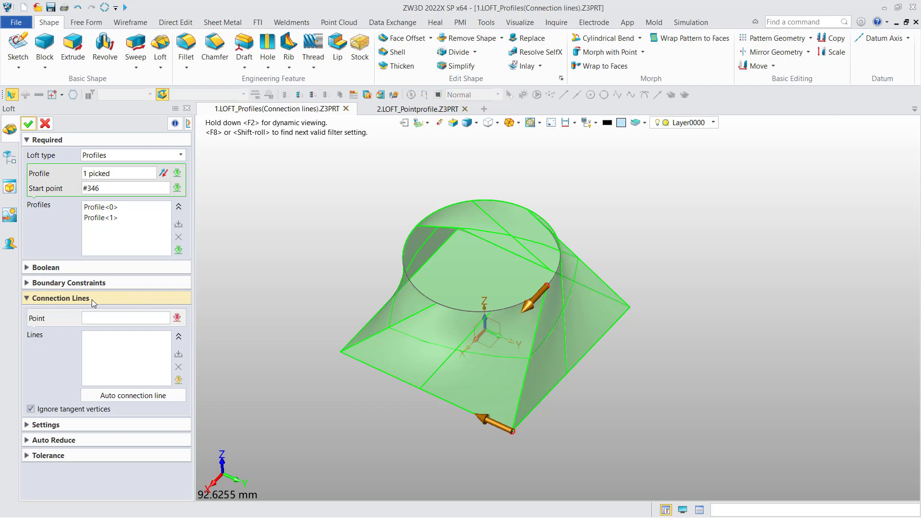
left_click(124, 399)
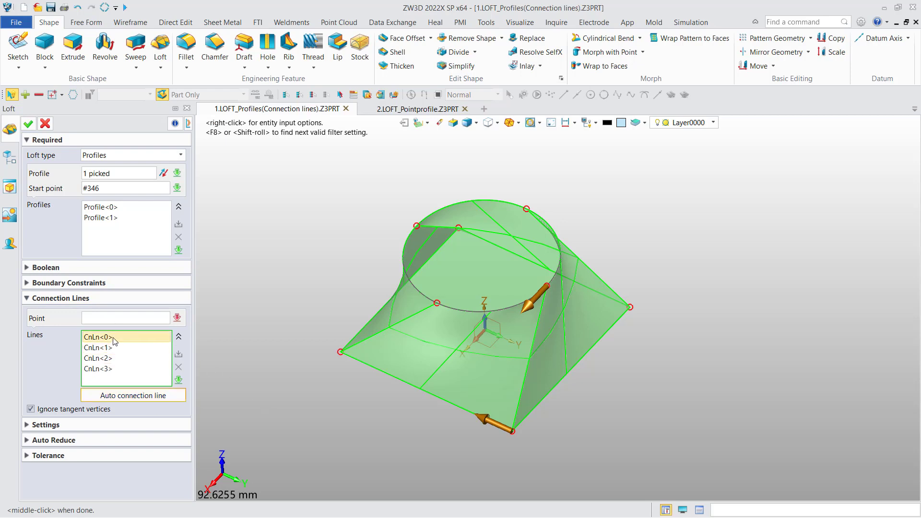
left_click(111, 348)
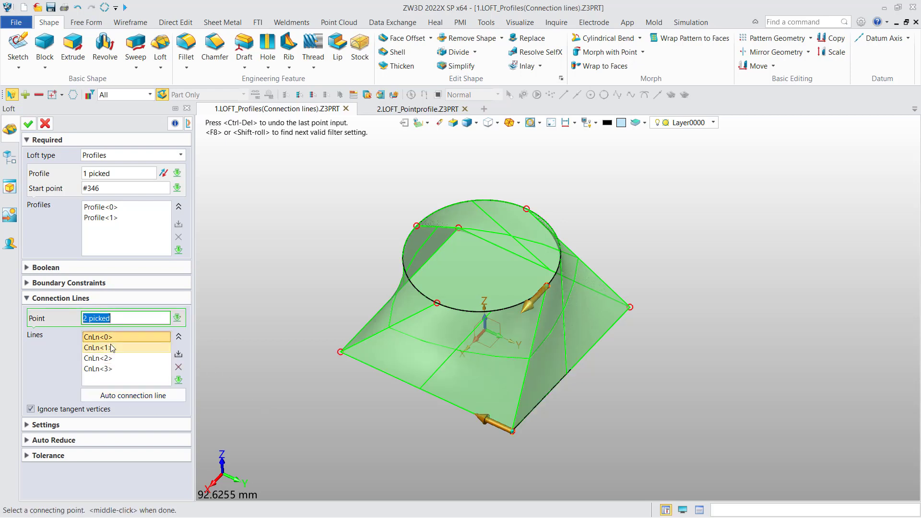
left_click(106, 369)
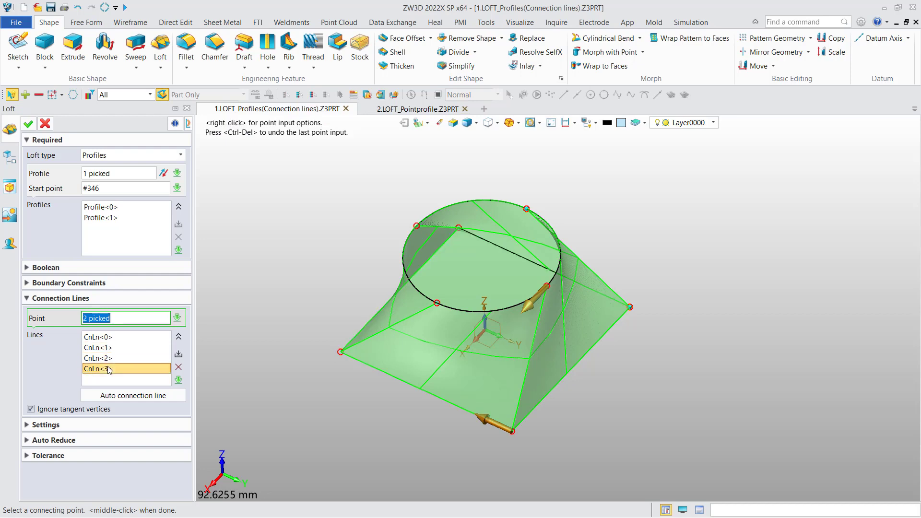
- Repick the square-side point of connection line CnLn<0> at the middle of the +Y edge, regenerate the automatic connection lines, and apply the loft
left_click(121, 338)
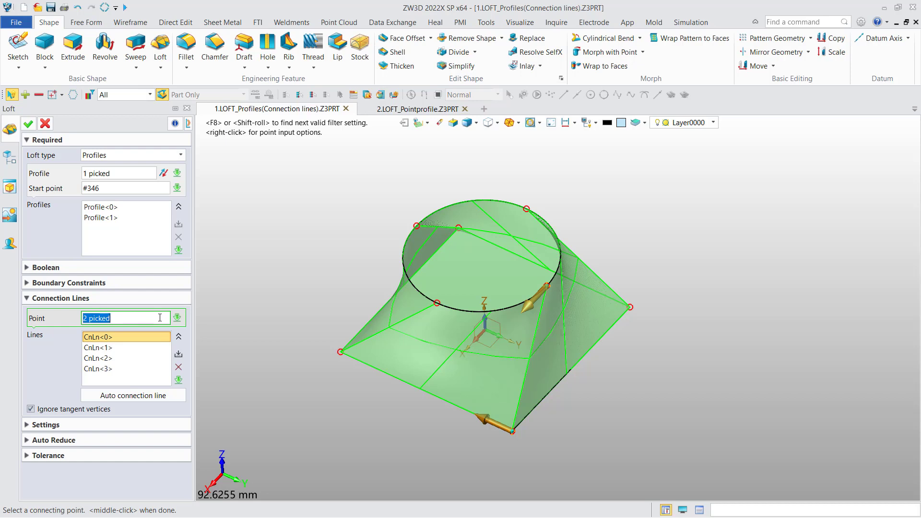
right_click(246, 318)
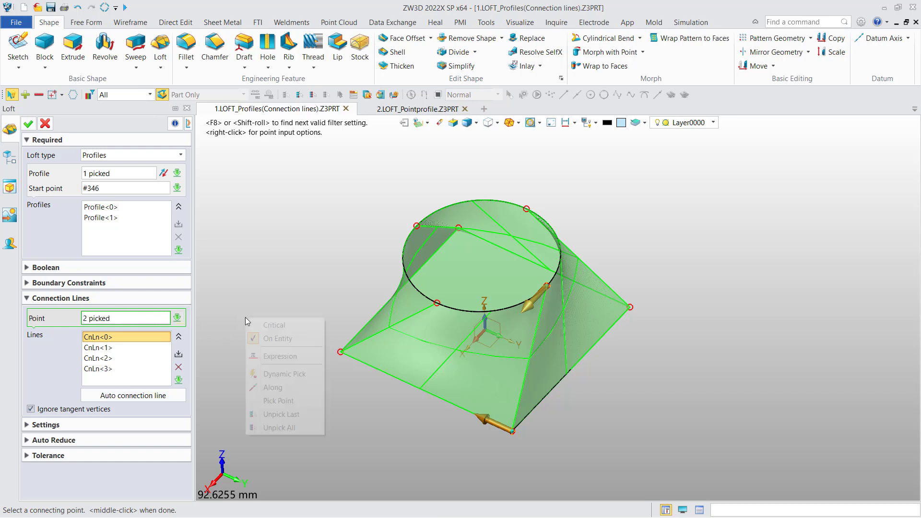
left_click(297, 414)
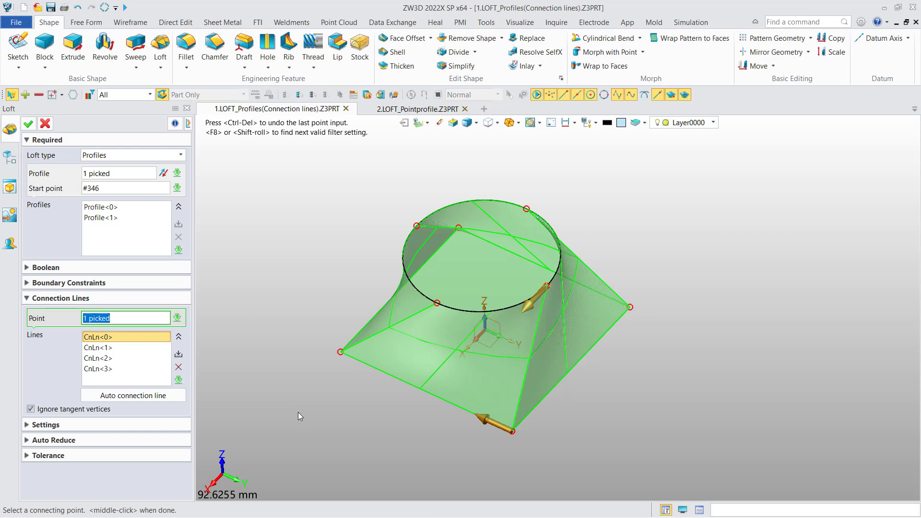
left_click(572, 369)
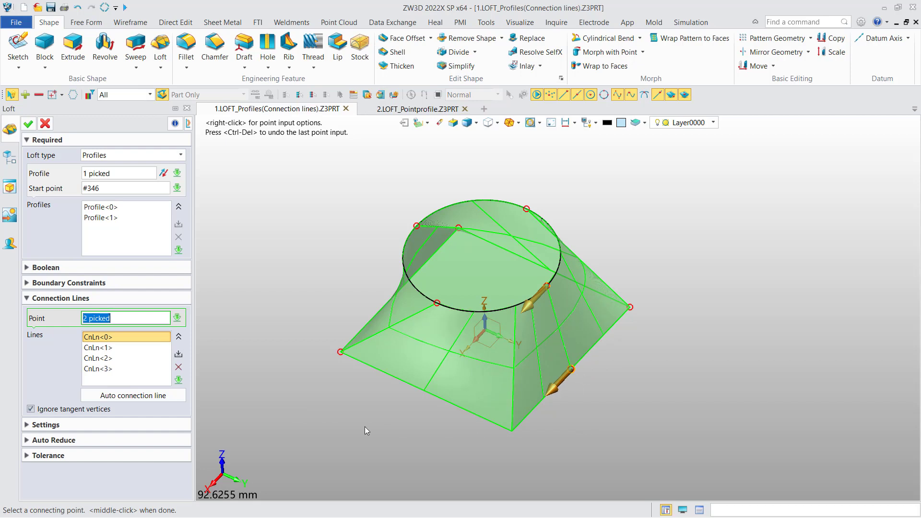
left_click(158, 396)
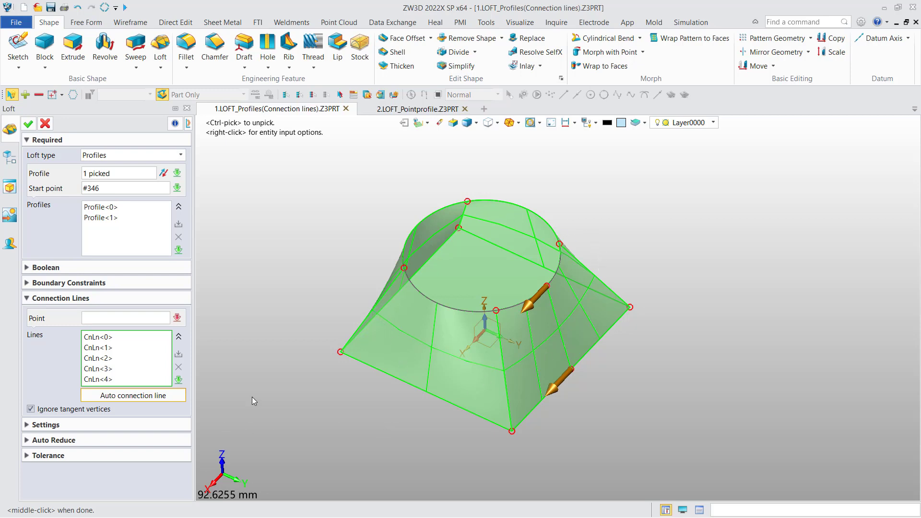
left_click(28, 125)
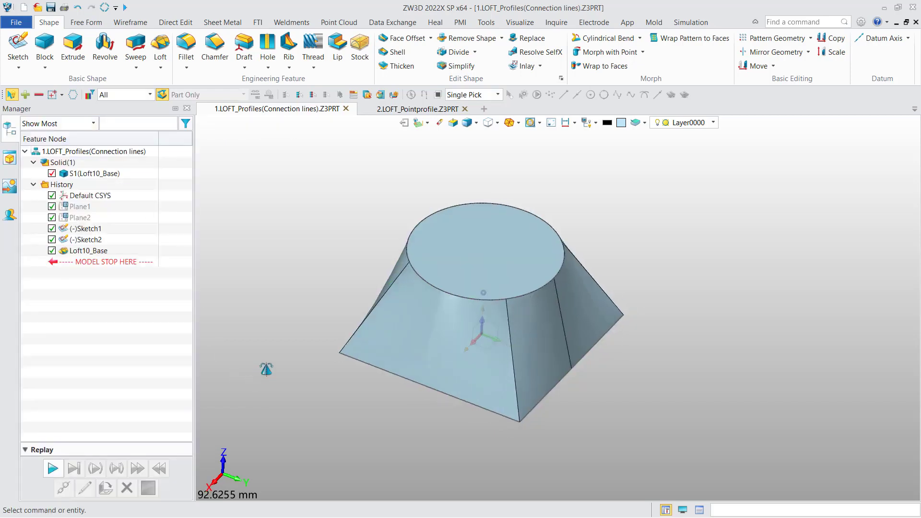
- In the file 2.LOFT_Point&profile, set up a Start point and profiles loft from the point at 0,0,12 to the hexagon sketch
right_click_drag(267, 369, 290, 421)
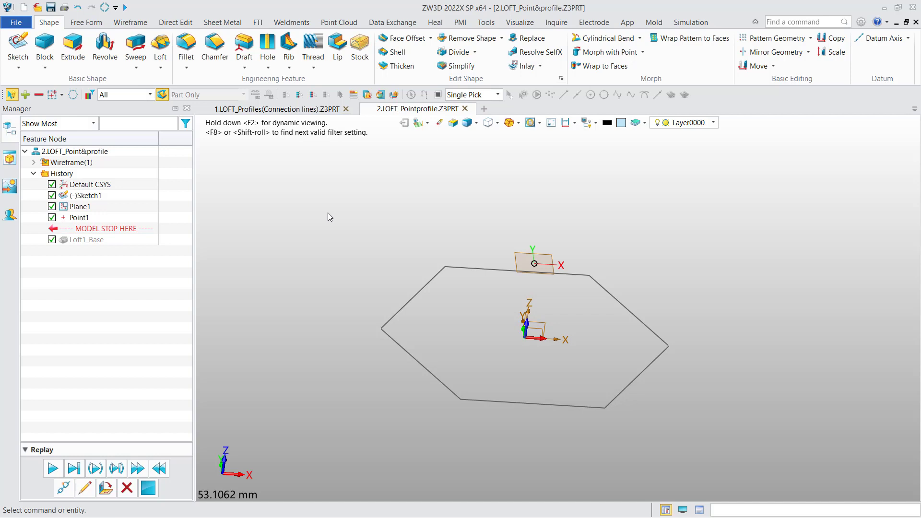
left_click(169, 56)
left_click(180, 154)
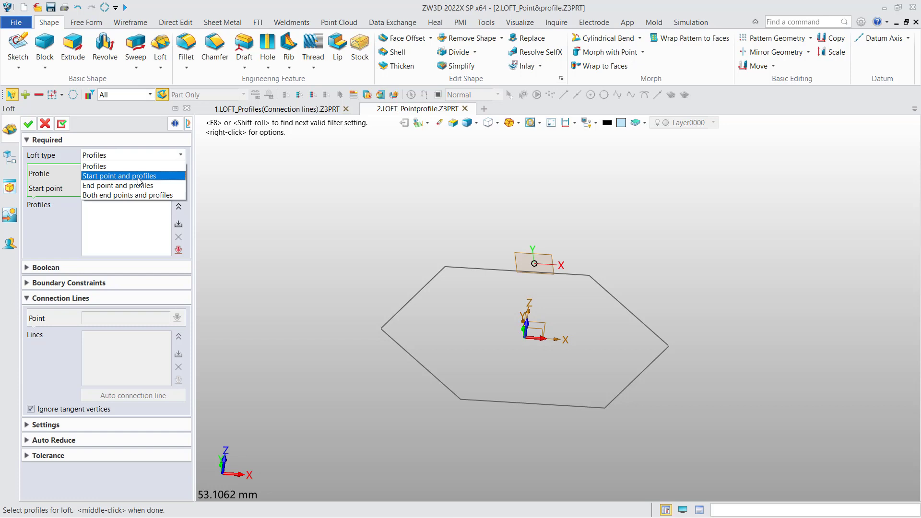
left_click(139, 176)
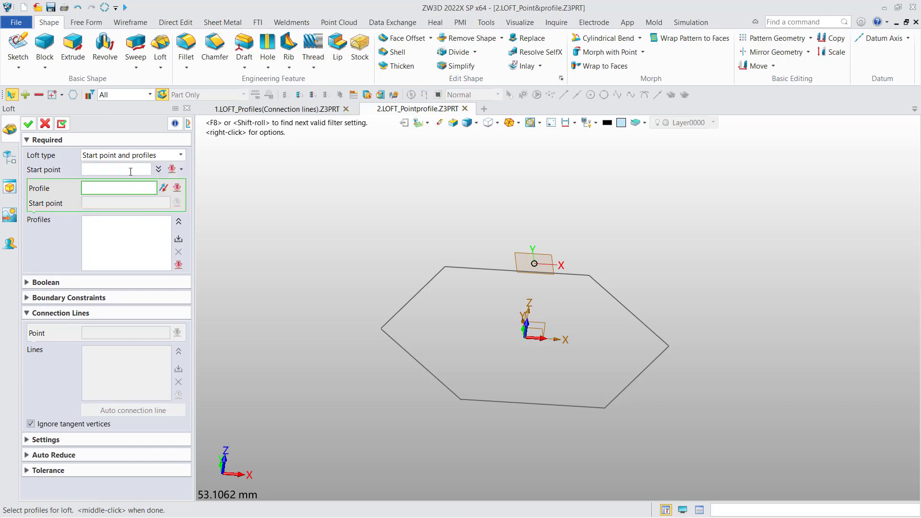
left_click(124, 169)
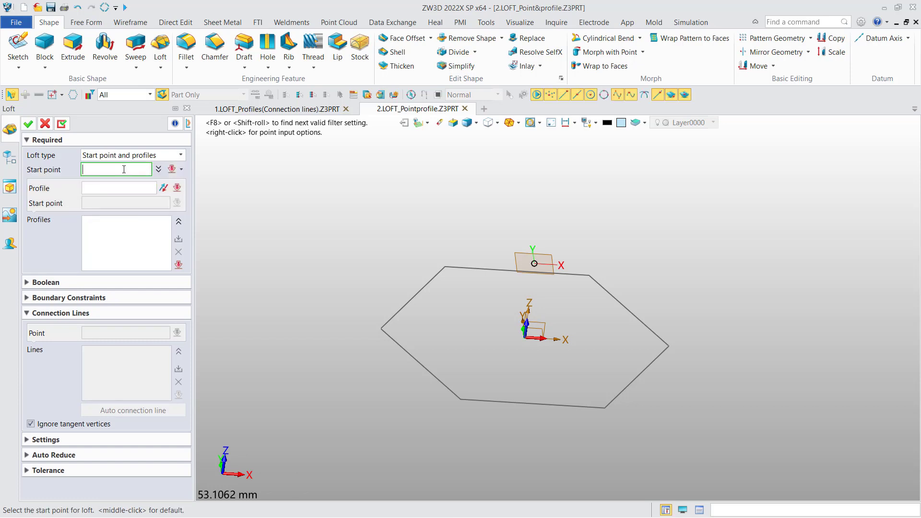
left_click(531, 268)
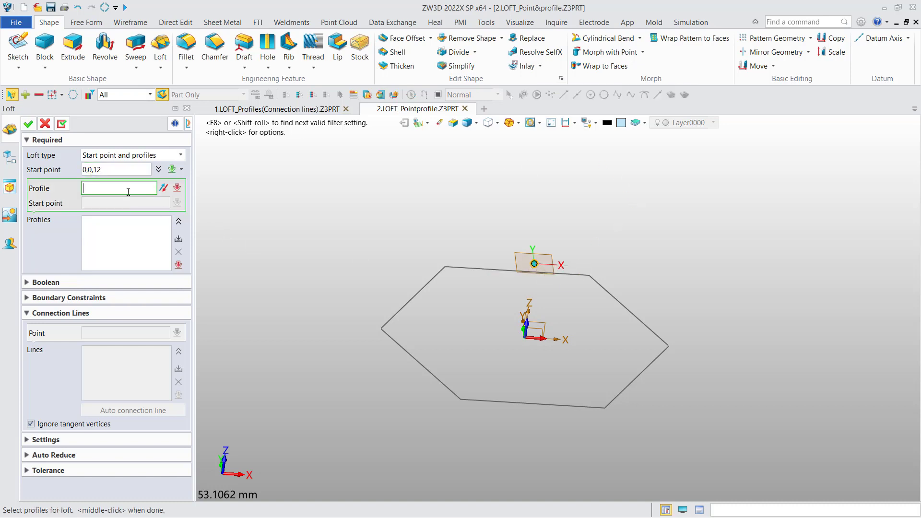
left_click(526, 401)
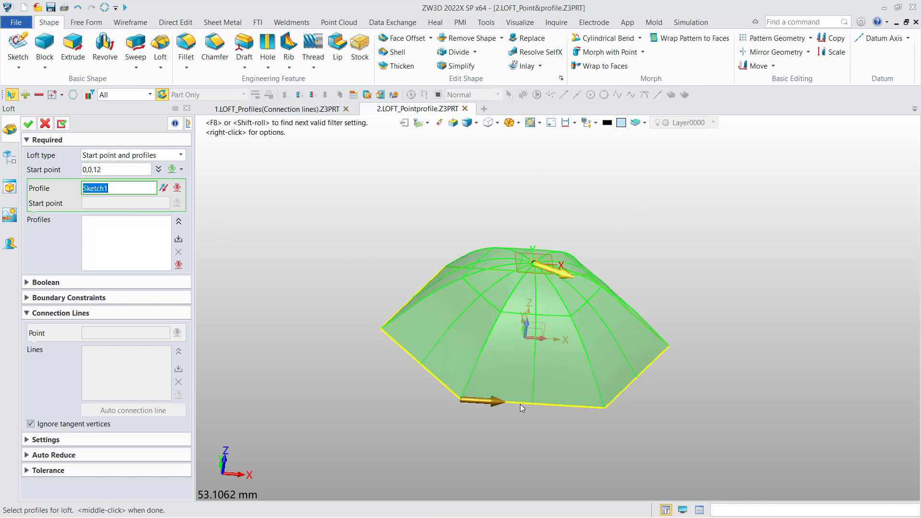
left_click(519, 404)
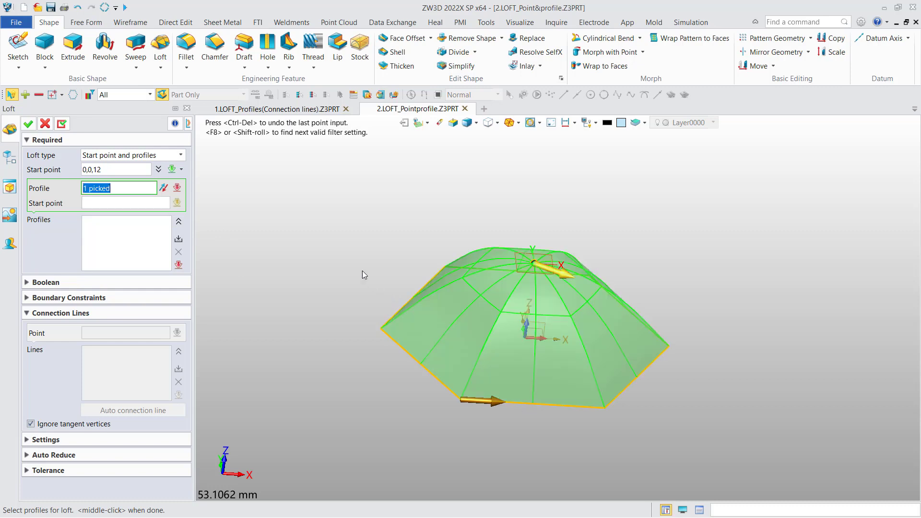
right_click_drag(362, 272, 323, 282)
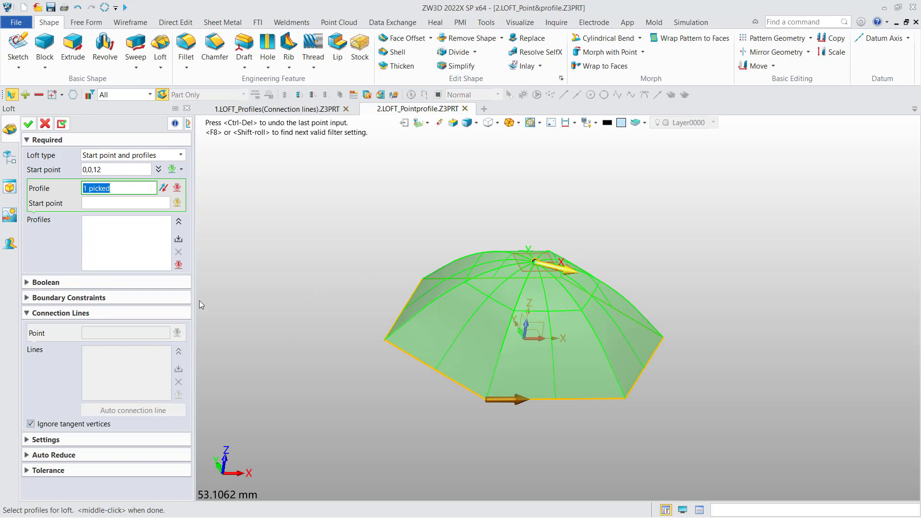
- Set the loft's boundary continuity to None at both ends and create the loft
left_click(151, 297)
left_click(121, 329)
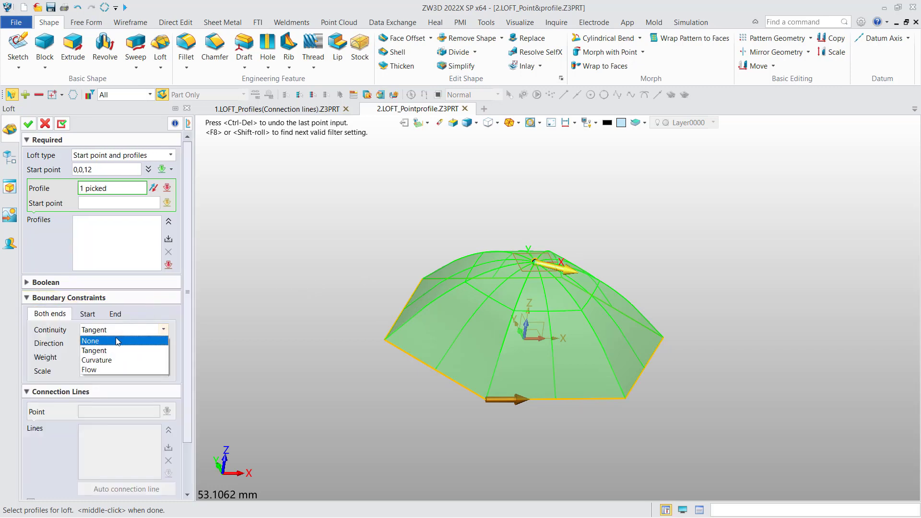
left_click(117, 341)
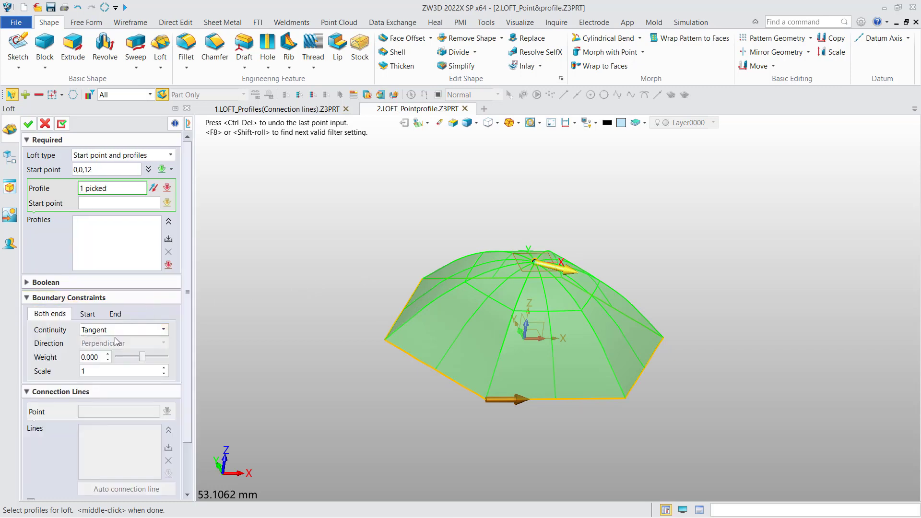
left_click(29, 124)
mouse_move(269, 270)
right_mouse_down()
mouse_move(262, 307)
mouse_move(255, 270)
mouse_move(257, 278)
right_mouse_up()
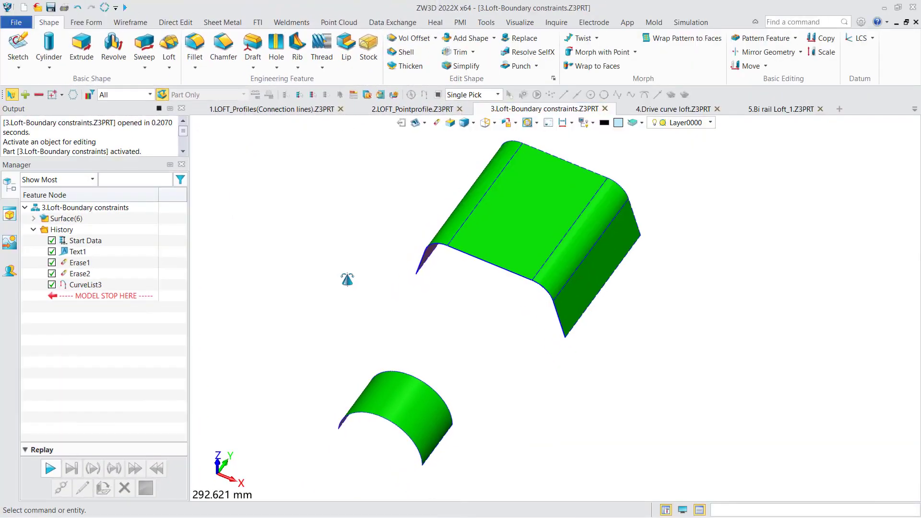
- In 3.Loft-Boundary constraints, start a Profiles loft and add the half-cylinder edge facing the rounded channel as the first profile
mouse_move(329, 292)
right_mouse_down()
mouse_move(322, 271)
mouse_move(322, 324)
mouse_move(327, 280)
right_mouse_up()
middle_click_drag(315, 273, 301, 290)
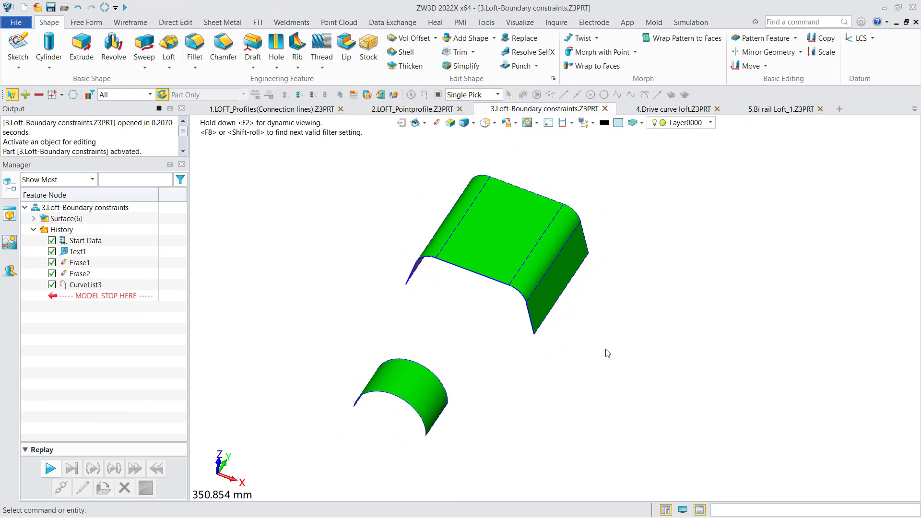
mouse_move(513, 362)
right_mouse_down()
mouse_move(502, 354)
mouse_move(512, 358)
right_mouse_up()
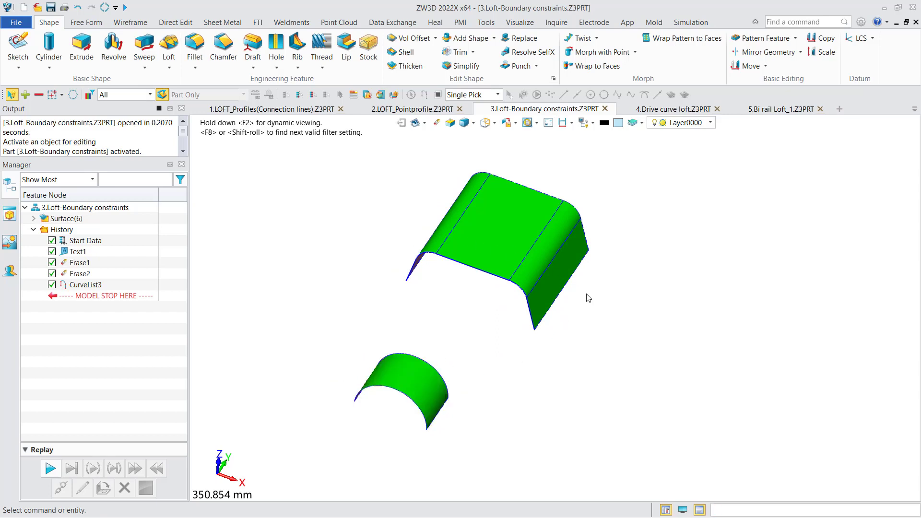
middle_click_drag(543, 357, 545, 334)
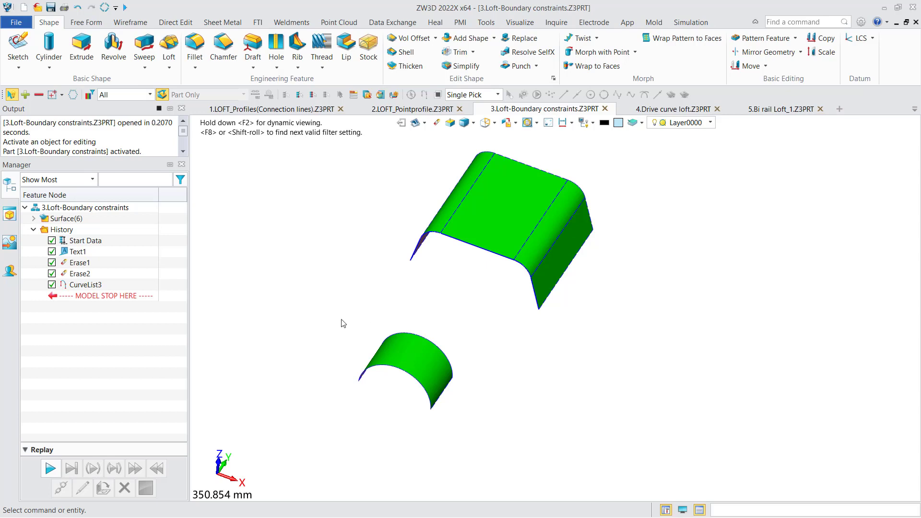
mouse_move(300, 301)
right_mouse_down()
mouse_move(294, 307)
mouse_move(298, 300)
right_mouse_up()
middle_click_drag(304, 294, 328, 278)
left_click(167, 51)
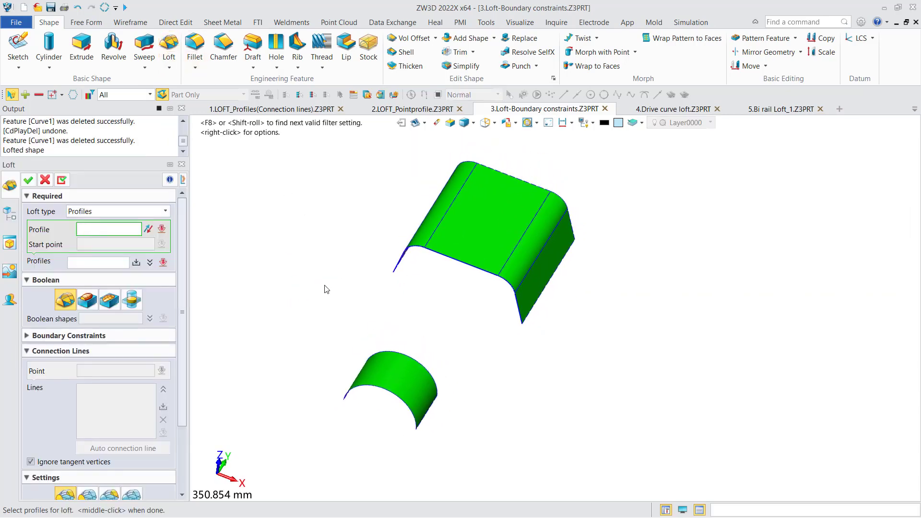
left_click(369, 356)
left_click(433, 390)
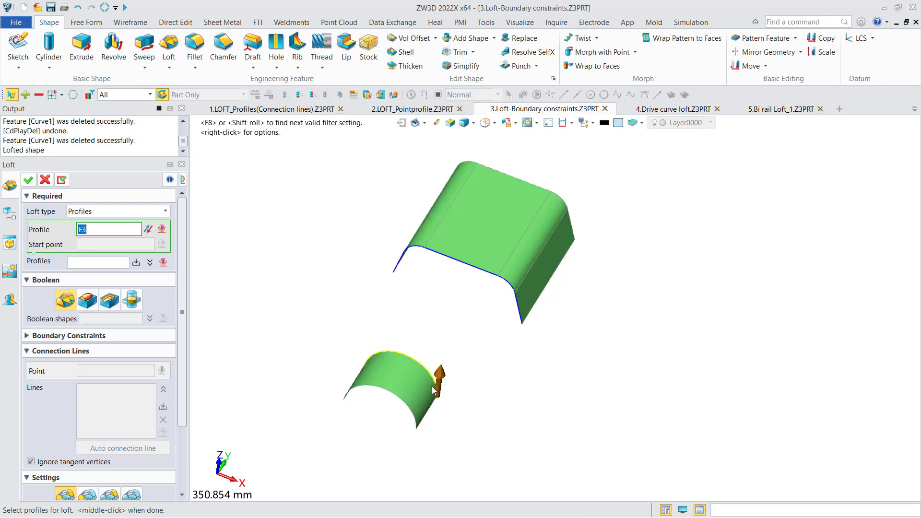
left_click(437, 392)
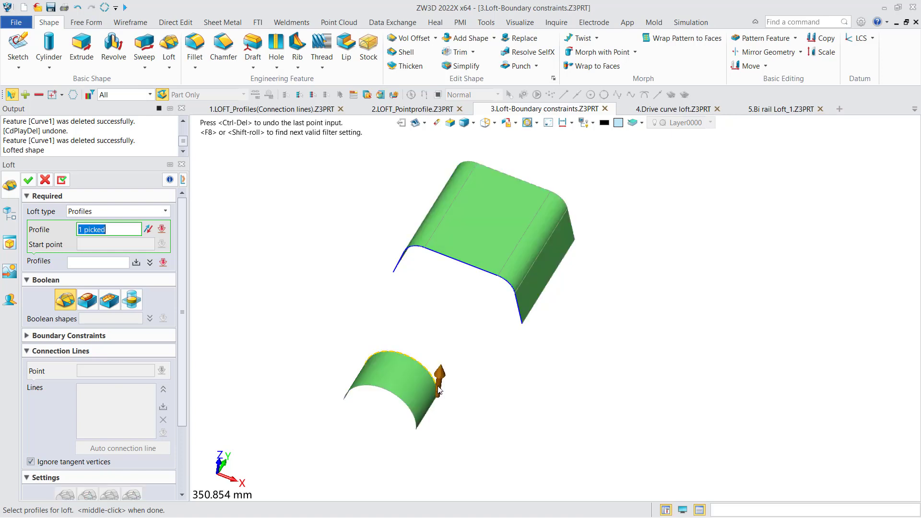
middle_click(465, 363)
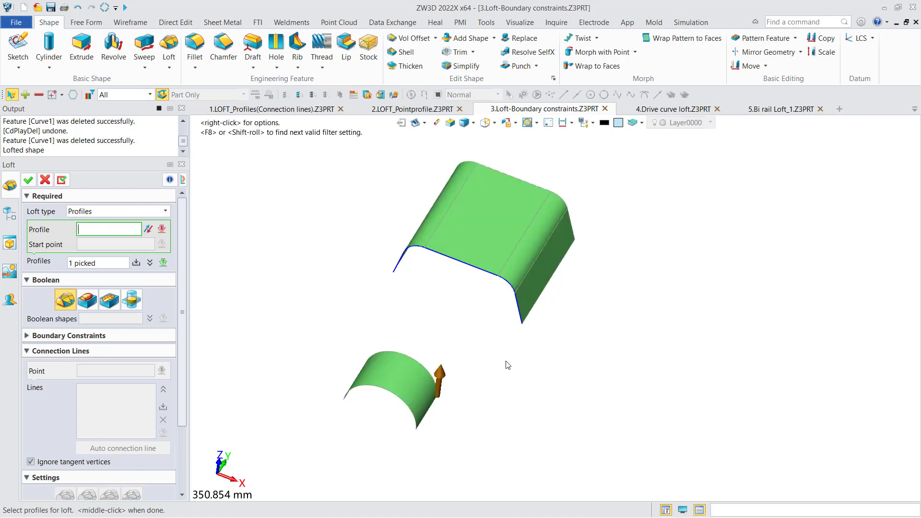
- Add the rounded channel's edge facing the half-cylinder as the loft's second profile, with its direction matching the first profile
left_click(522, 315)
left_click(521, 310)
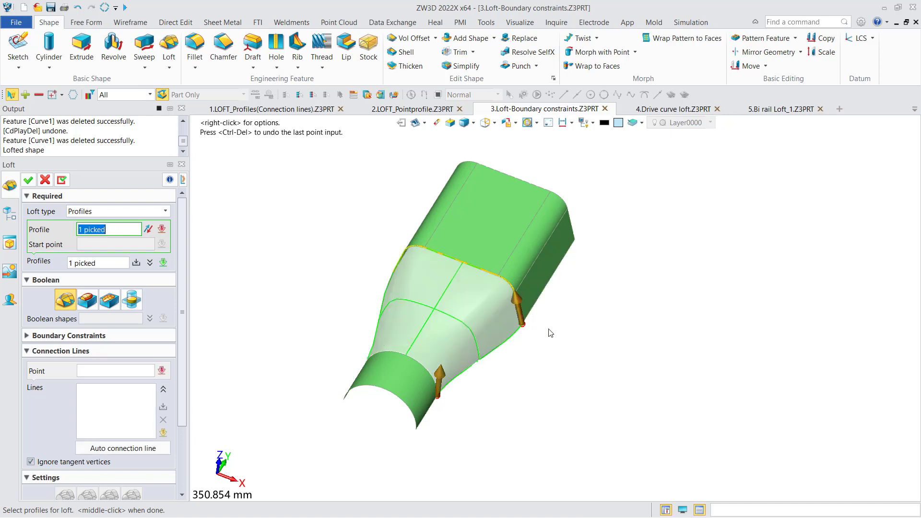
middle_click(549, 330)
middle_click_drag(467, 377, 459, 354)
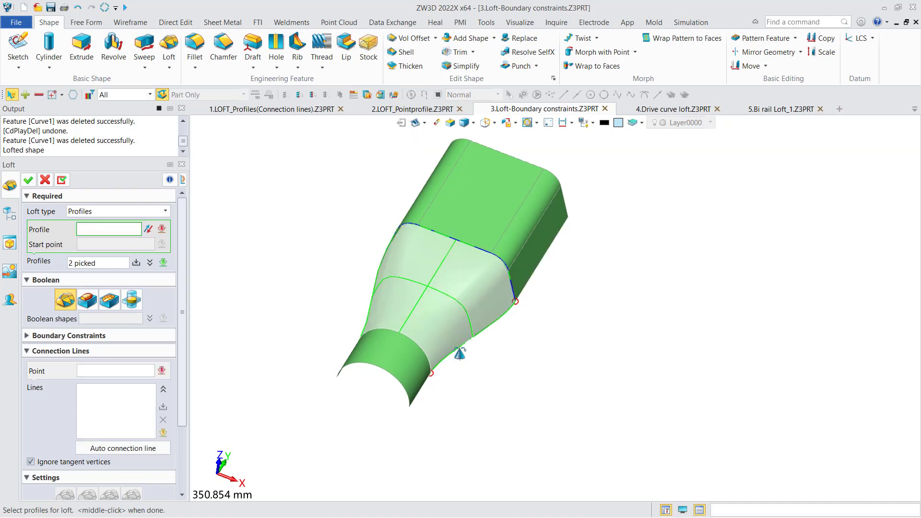
- Expand the loft's boundary constraints and set the continuity at both ends to Curvature
left_click(127, 352)
left_click(125, 339)
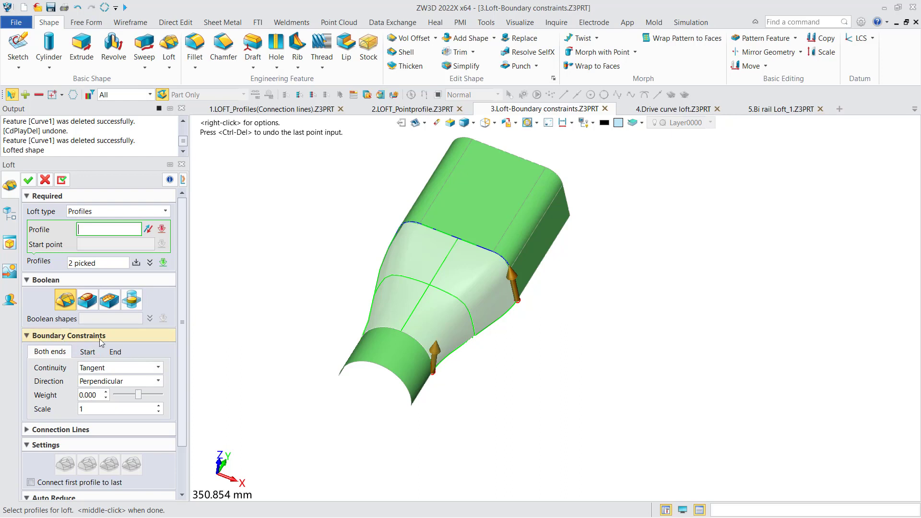
left_click(98, 368)
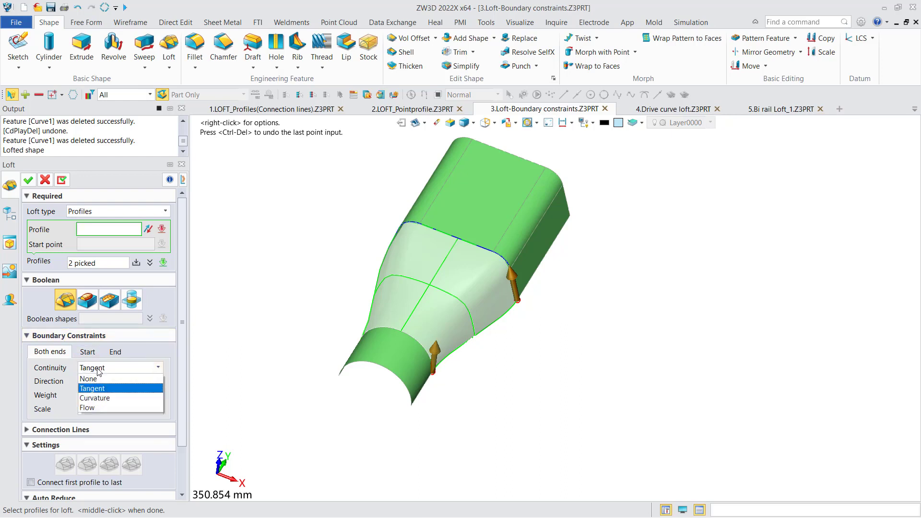
left_click(102, 399)
scroll(475, 403, "up", 2)
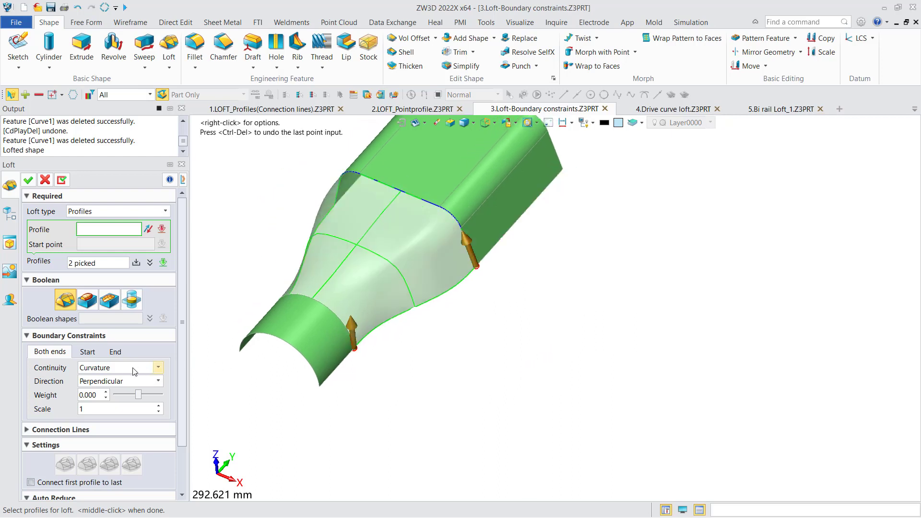
middle_click_drag(441, 422, 467, 415)
- Try Flow and Tangent continuity at both ends of the loft and compare the previewed shapes
left_click(158, 367)
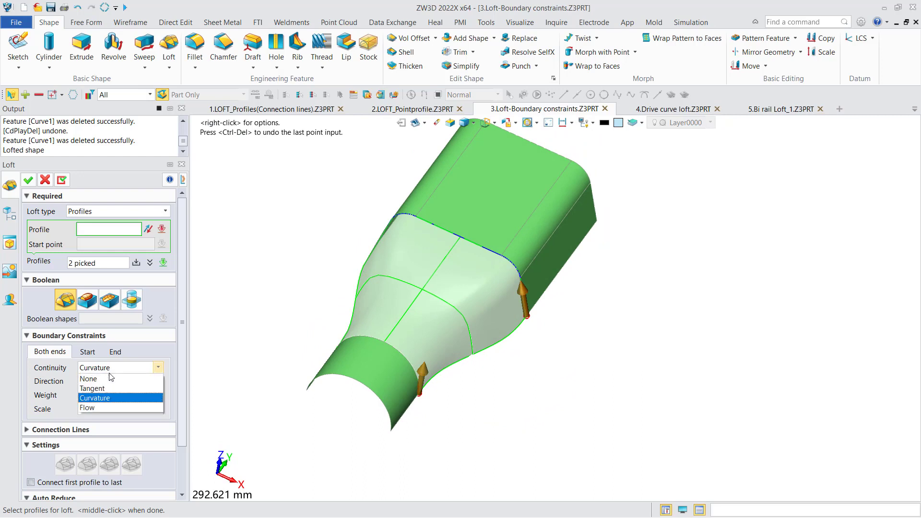
left_click(99, 407)
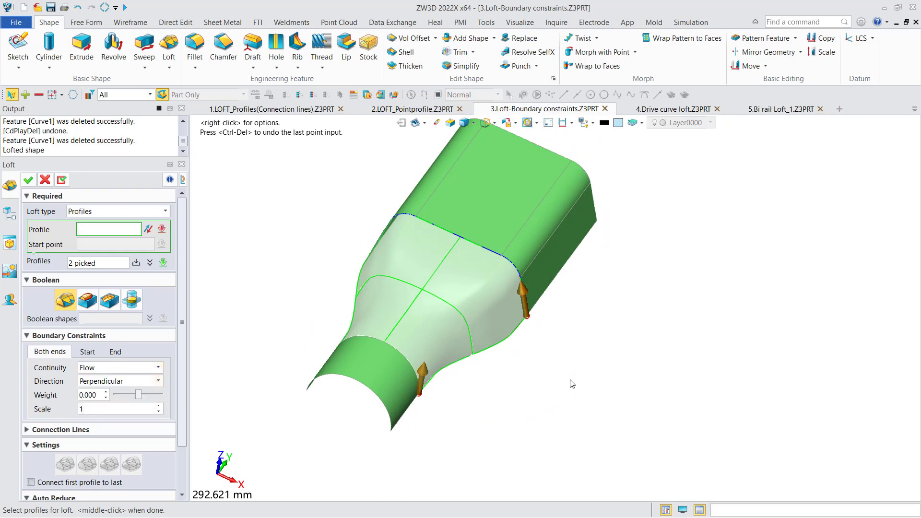
middle_click_drag(573, 383, 572, 384)
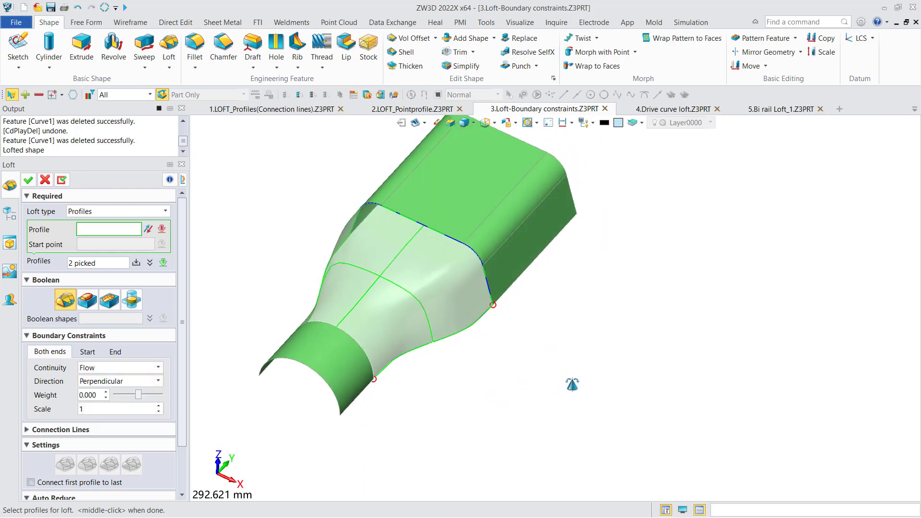
left_click(138, 369)
left_click(111, 388)
mouse_move(262, 241)
right_mouse_down()
mouse_move(284, 236)
mouse_move(273, 238)
right_mouse_up()
- Set the continuity at both ends back to Curvature and create the loft
left_click(129, 372)
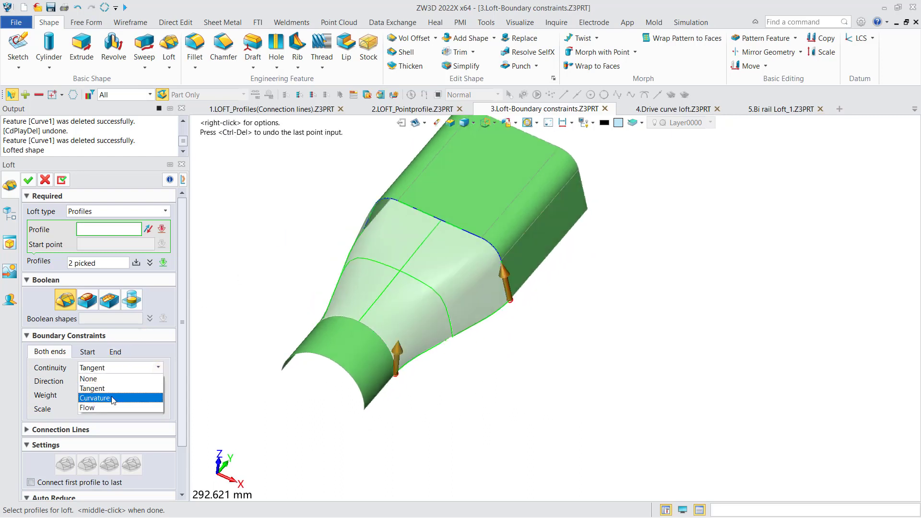
left_click(110, 397)
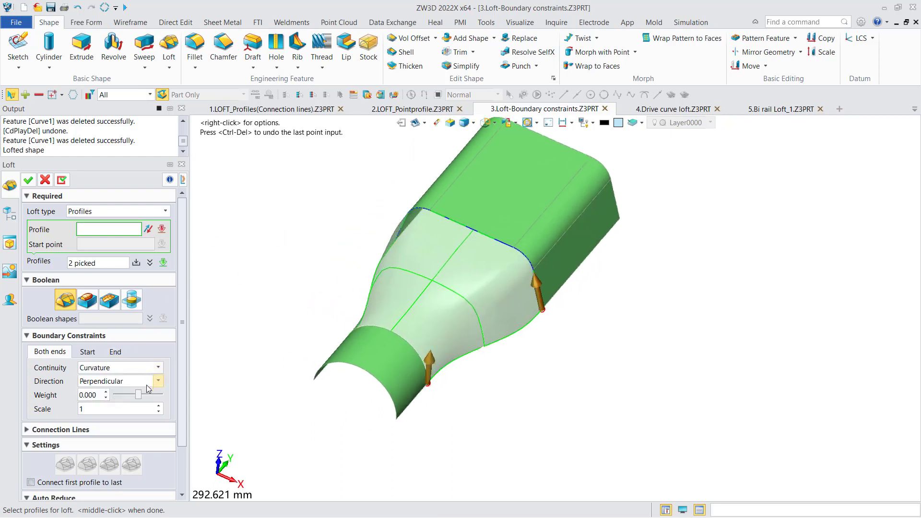
left_click(28, 184)
mouse_move(220, 225)
right_mouse_down()
mouse_move(226, 216)
mouse_move(229, 233)
right_mouse_up()
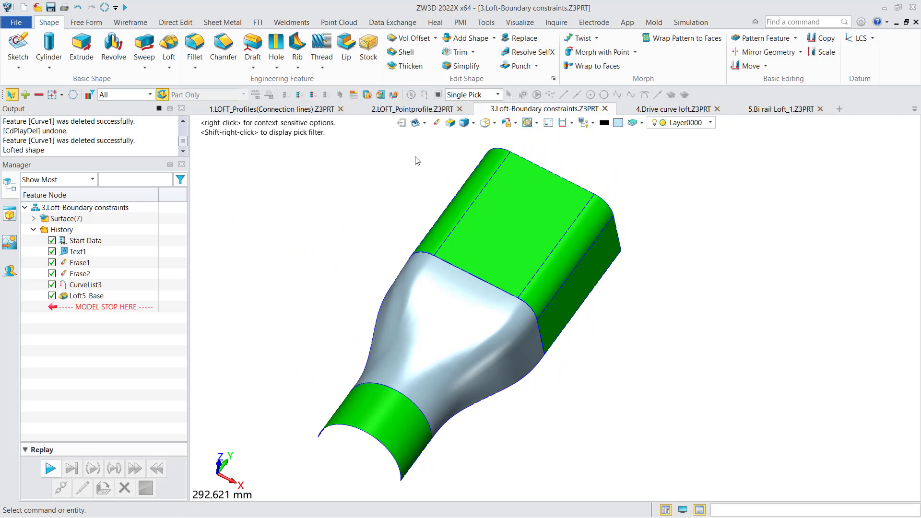
- Switch the model display to Analyze and examine how the stripes flow across the loft's joints with both neighbouring surfaces
left_click(467, 125)
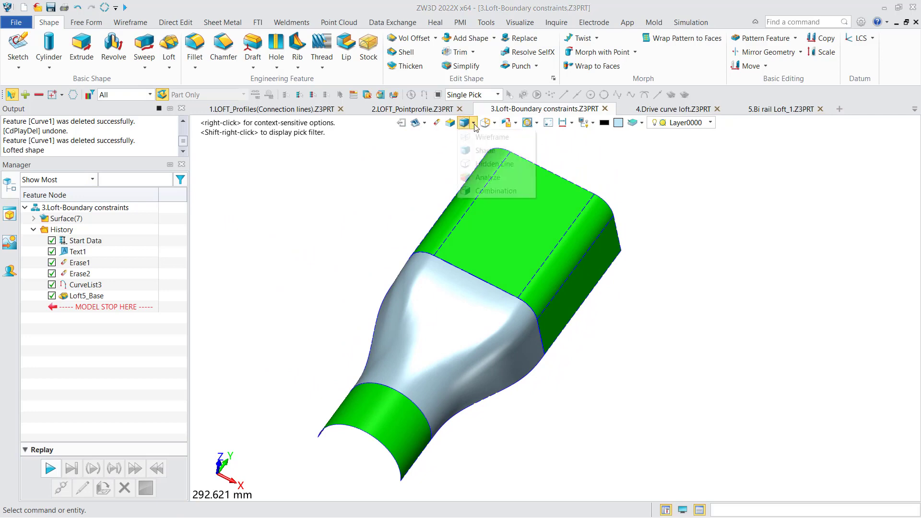
left_click(488, 178)
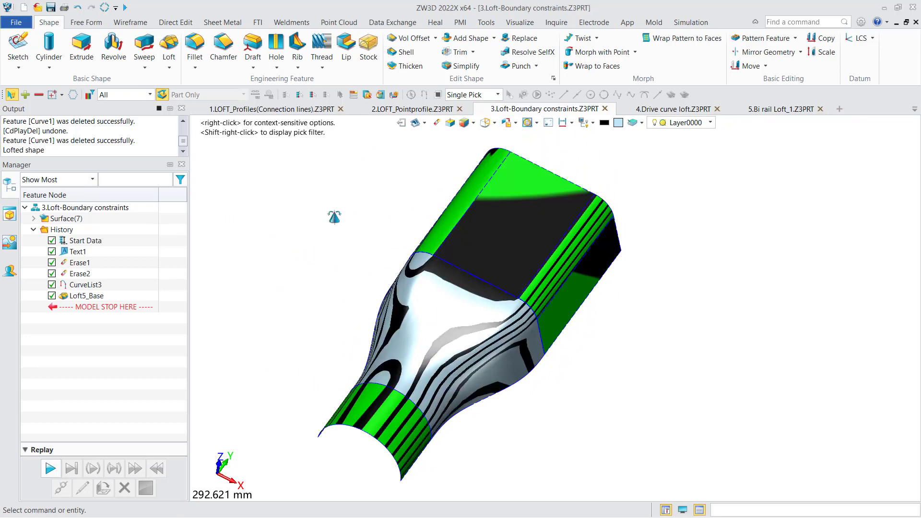
scroll(482, 309, "up", 8)
scroll(543, 250, "up", 5)
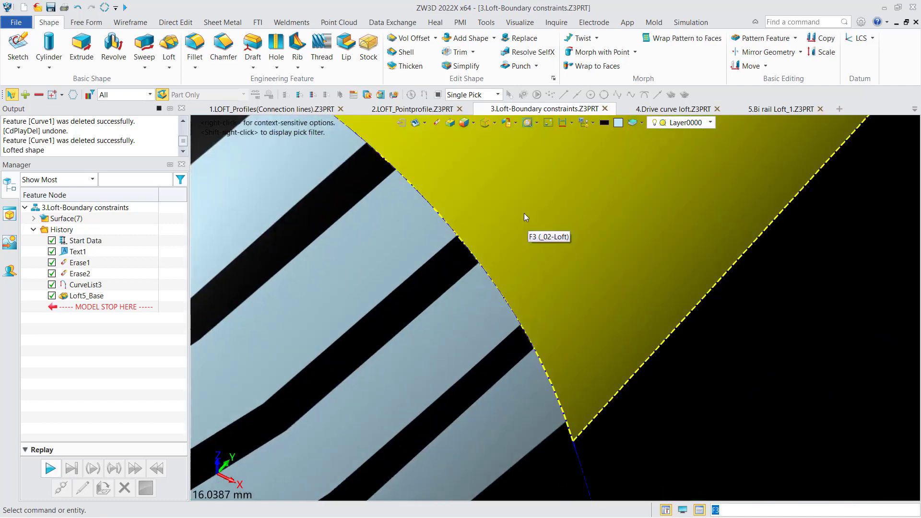
scroll(562, 237, "down", 11)
mouse_move(622, 341)
right_mouse_down()
mouse_move(657, 323)
mouse_move(648, 343)
mouse_move(627, 339)
mouse_move(635, 350)
right_mouse_up()
scroll(635, 351, "down", 6)
right_click_drag(690, 331, 579, 344)
scroll(624, 345, "up", 3)
scroll(579, 345, "down", 3)
right_click_drag(521, 312, 477, 283)
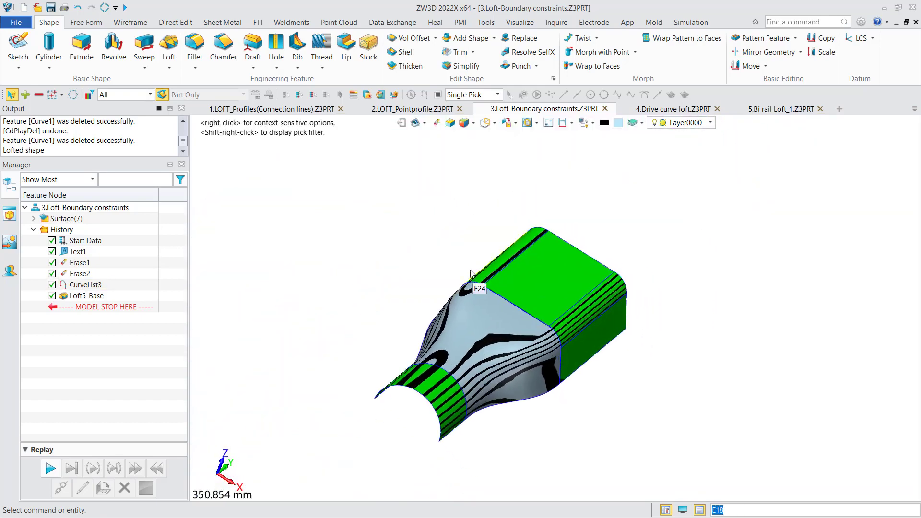
- Switch to the file 4.Drive curve loft
left_click(170, 68)
middle_click_drag(369, 204, 327, 210)
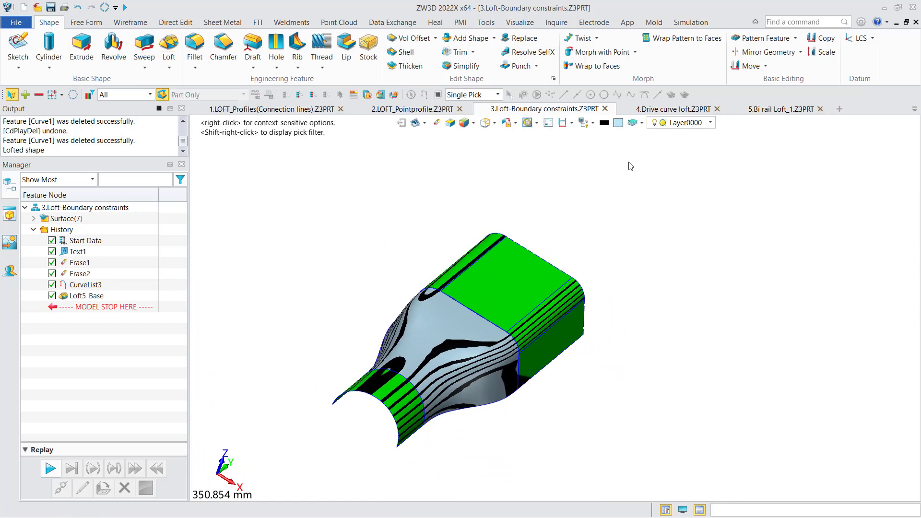
left_click(678, 111)
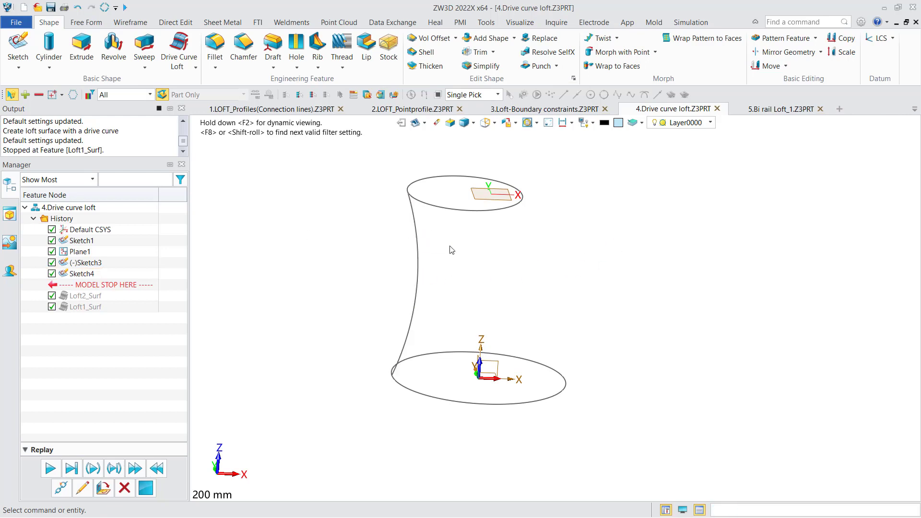
- Create a drive curve loft along the curved side line Sketch4, using the lower ellipse Sketch1 and upper ellipse Sketch3 as profiles
middle_click_drag(505, 274, 498, 281)
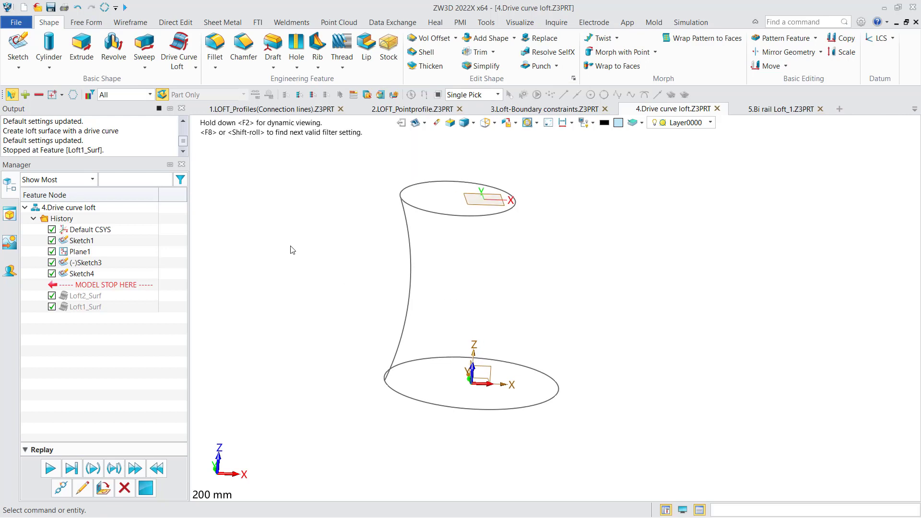
left_click(179, 48)
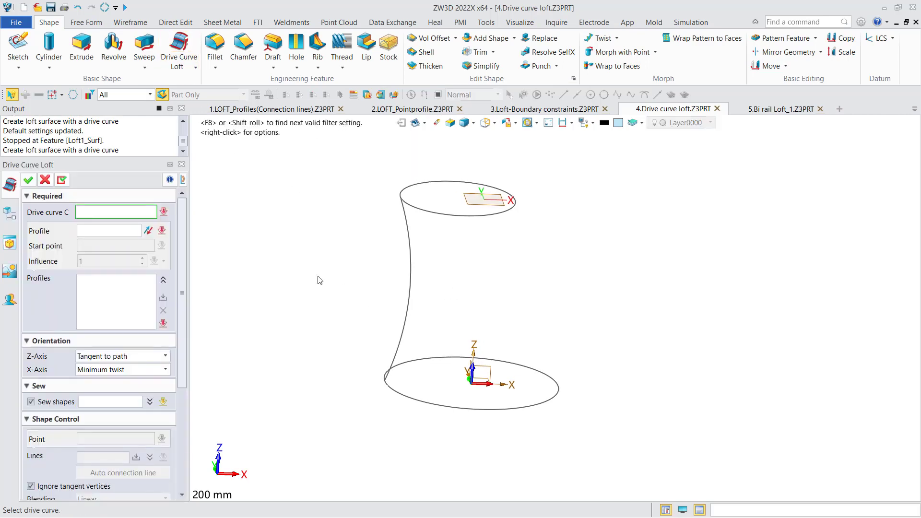
left_click(395, 354)
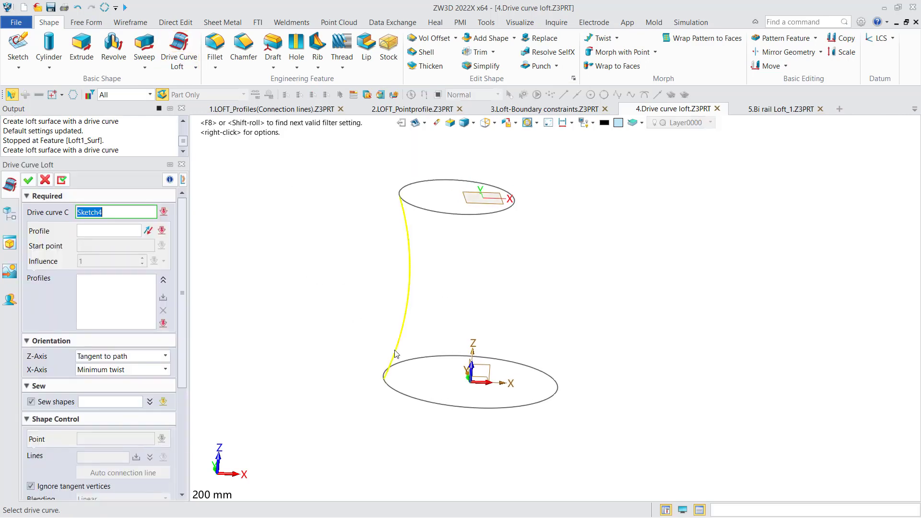
middle_click(370, 351)
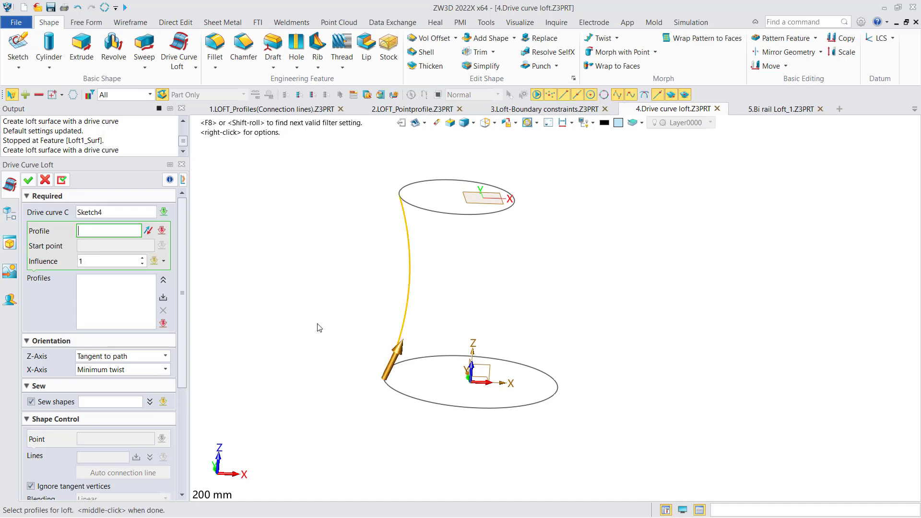
left_click(394, 399)
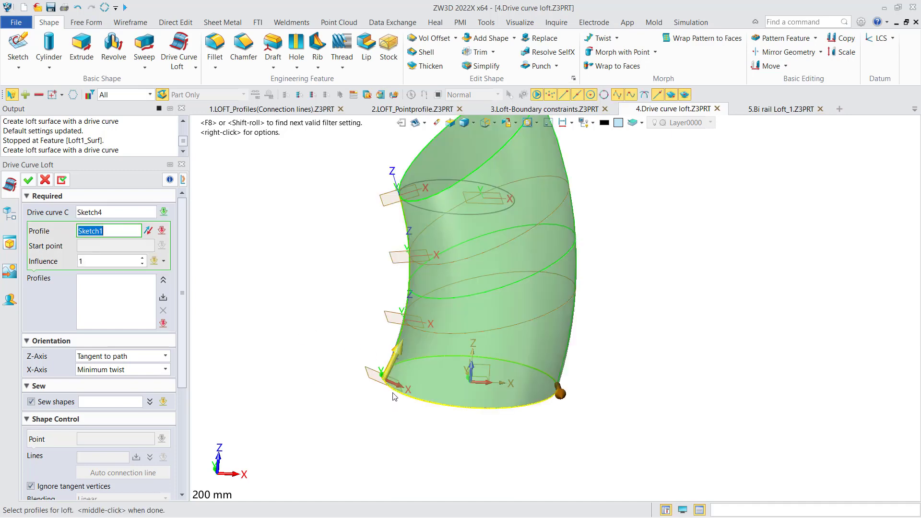
middle_click(315, 351)
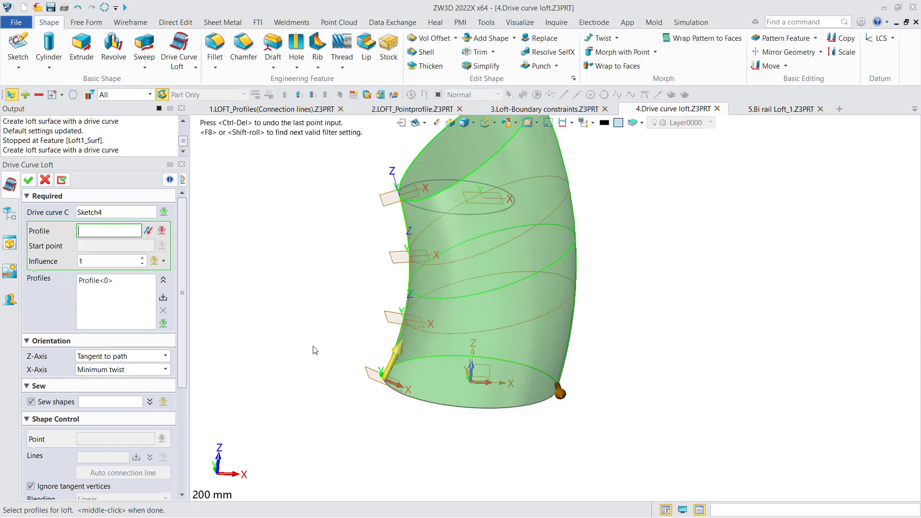
left_click(435, 212)
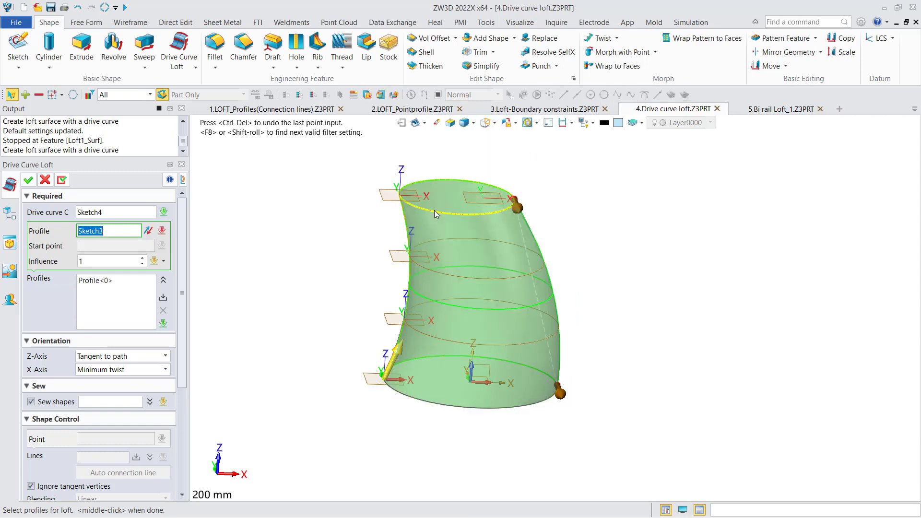
middle_click(302, 258)
left_click(27, 180)
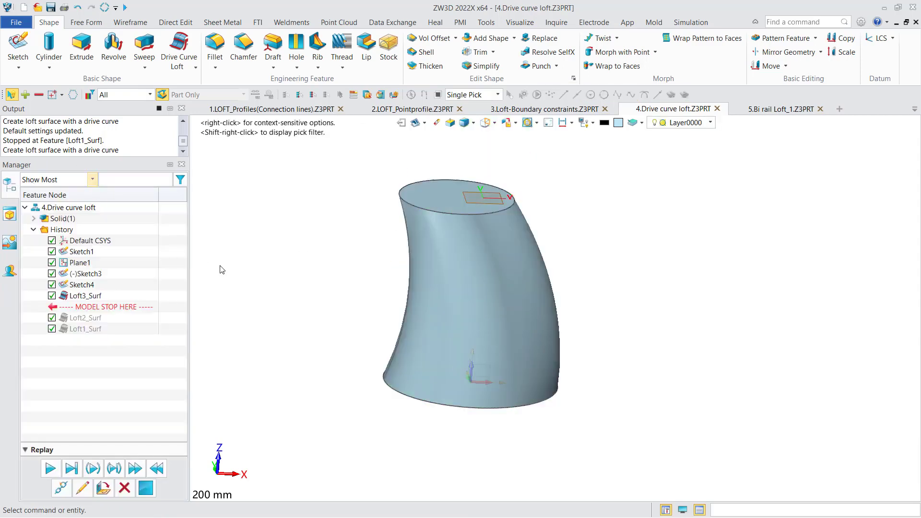
- Reopen the drive curve loft's definition, review its orientation and shape control settings, and cancel the edit
middle_click_drag(250, 275, 221, 262)
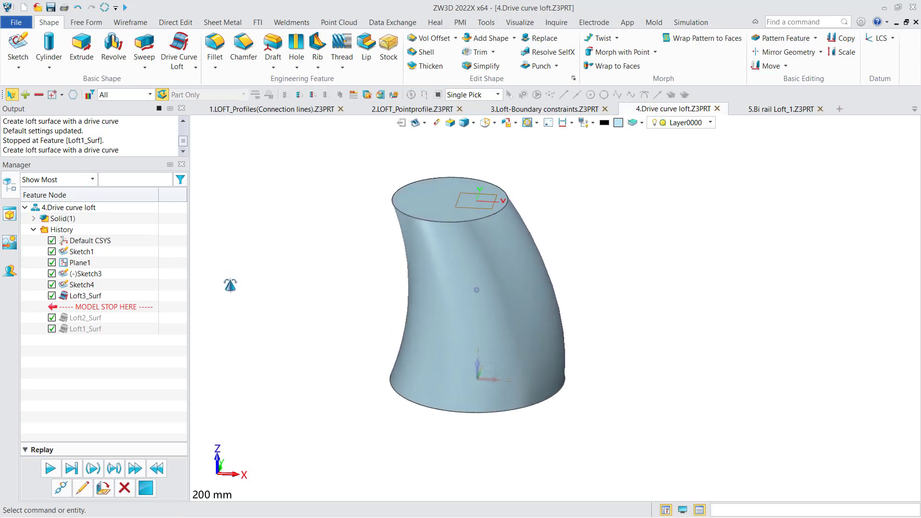
double_click(86, 296)
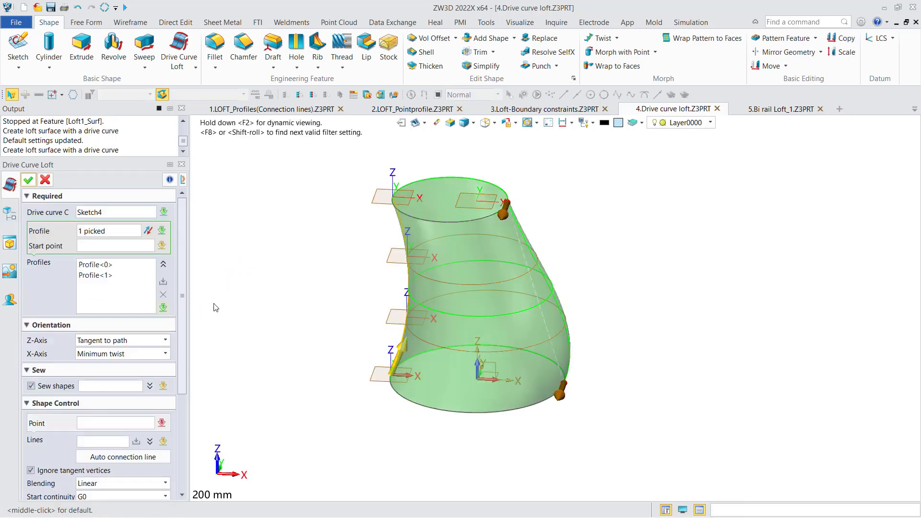
scroll(172, 382, "down", 5)
scroll(177, 279, "up", 5)
left_click(46, 180)
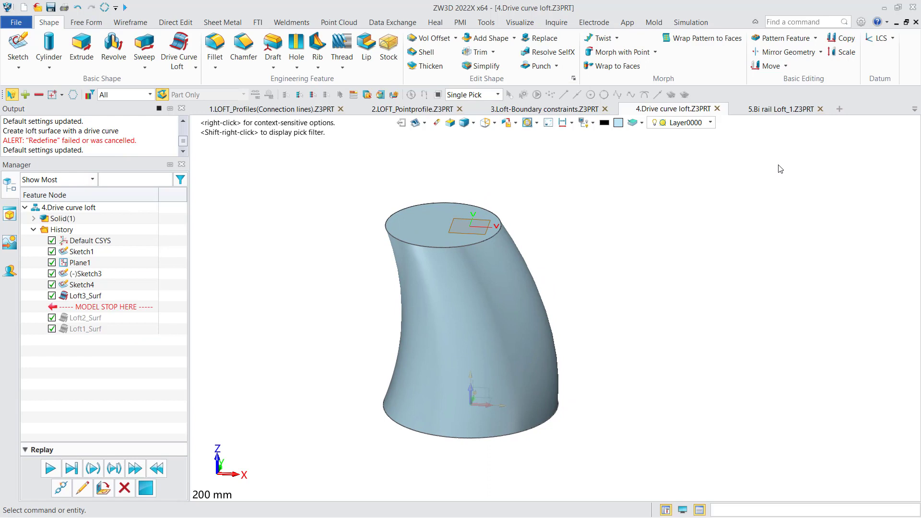
- In the file 5.Bi rail Loft_1, start a Bi Rail Loft with Sketch7 as first path and Sketch6 as second path
left_click(776, 109)
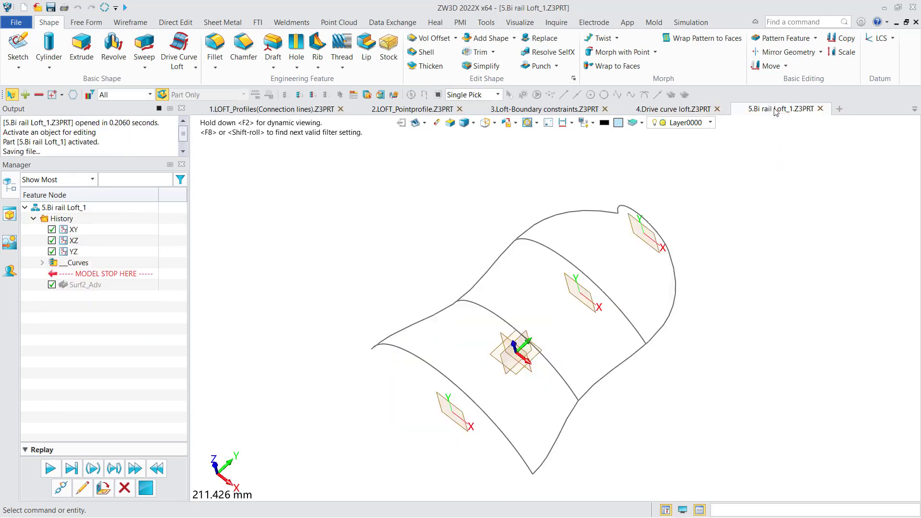
right_click_drag(717, 192, 666, 194)
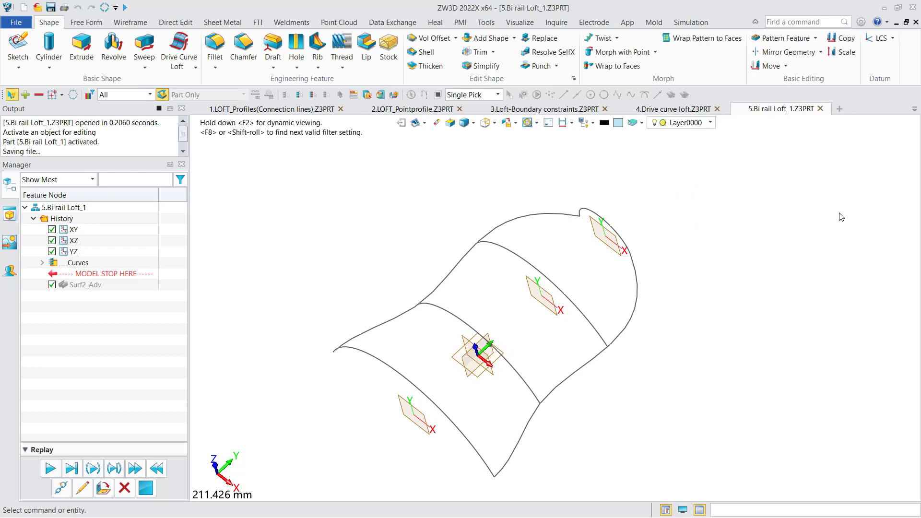
left_click(195, 67)
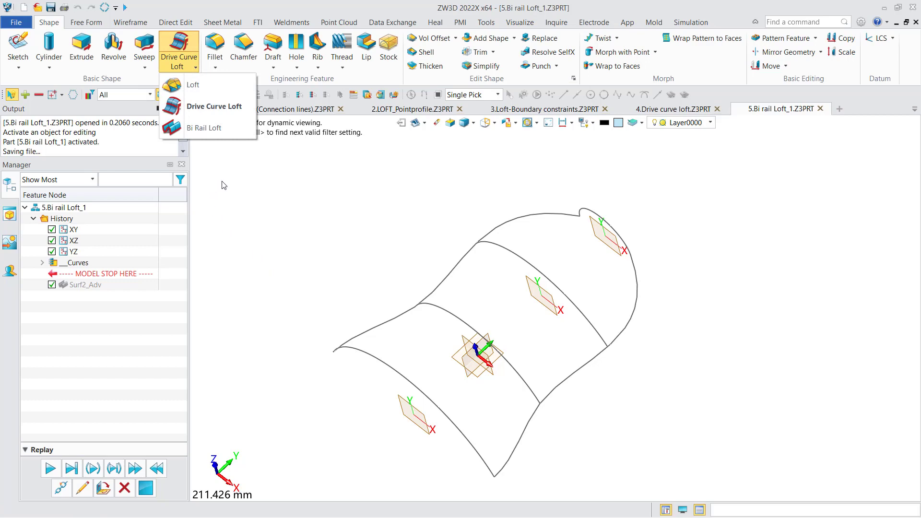
left_click(206, 128)
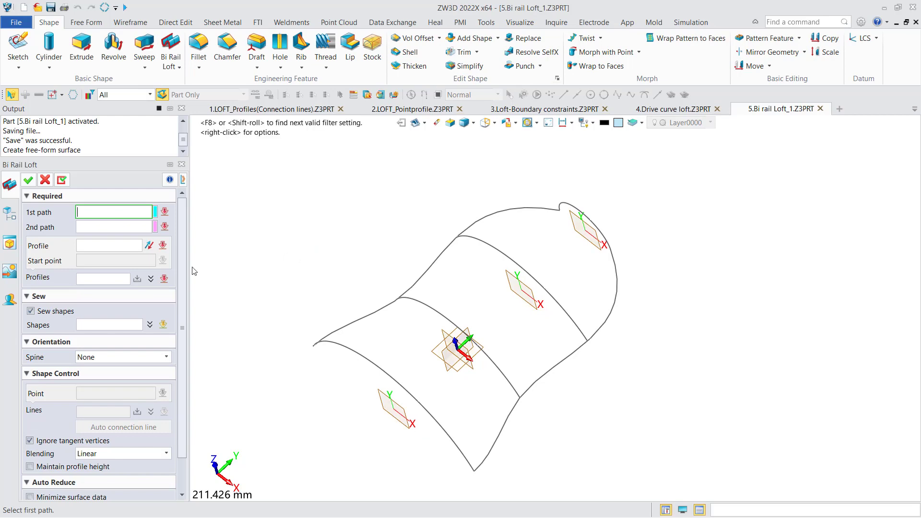
left_click(342, 330)
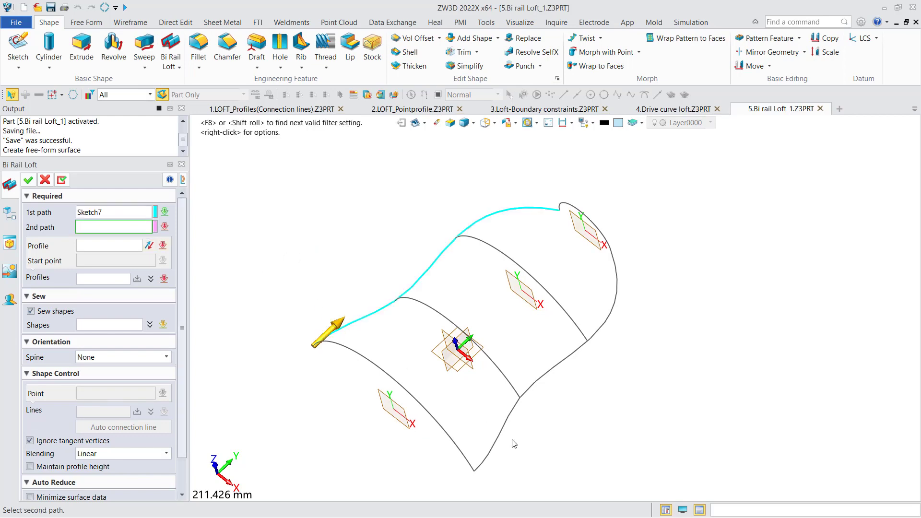
left_click(504, 452)
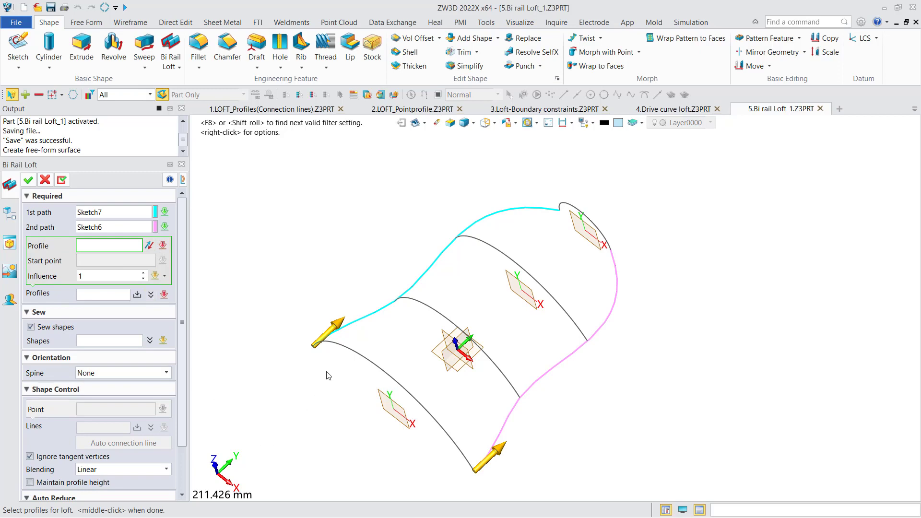
- Add the four cross-section curves as profiles in order, from Sketch2 to Sketch5 at the far end, and create the bi rail loft
left_click(334, 348)
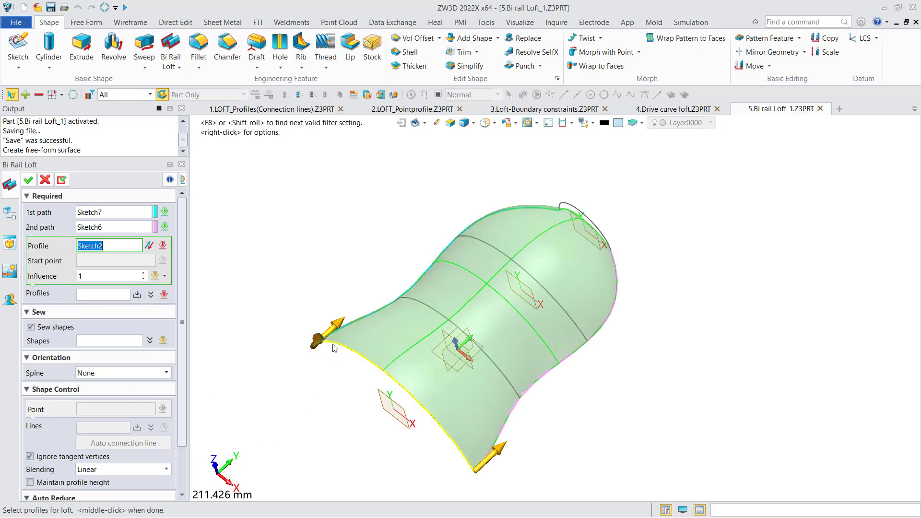
left_click(400, 294)
middle_click(376, 255)
left_click(478, 238)
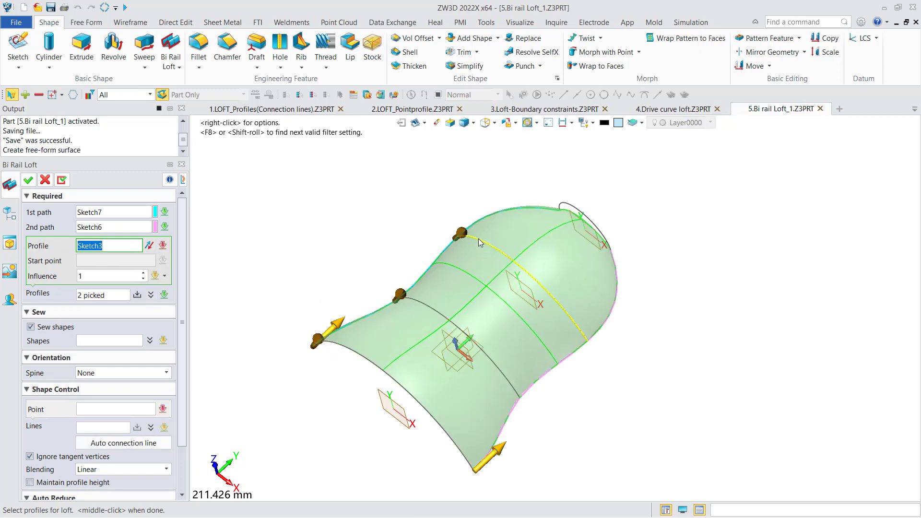
middle_click(458, 198)
left_click(564, 199)
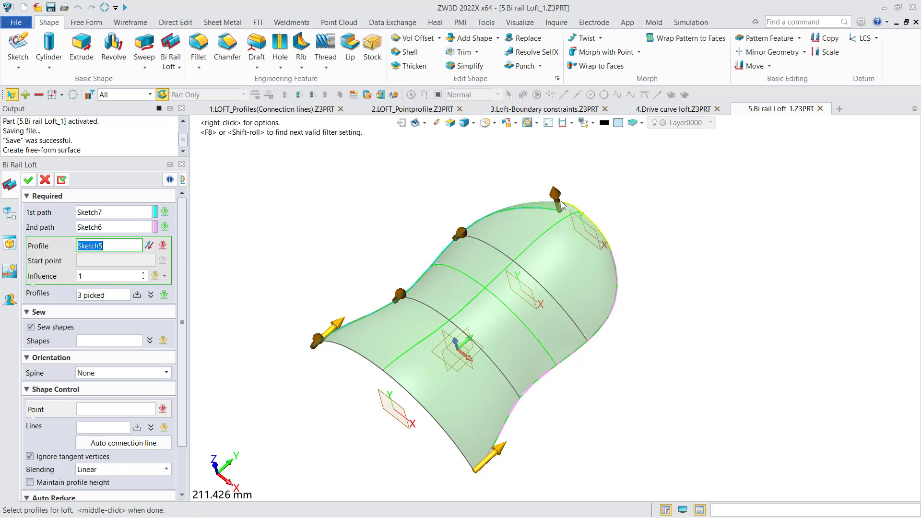
middle_click(564, 202)
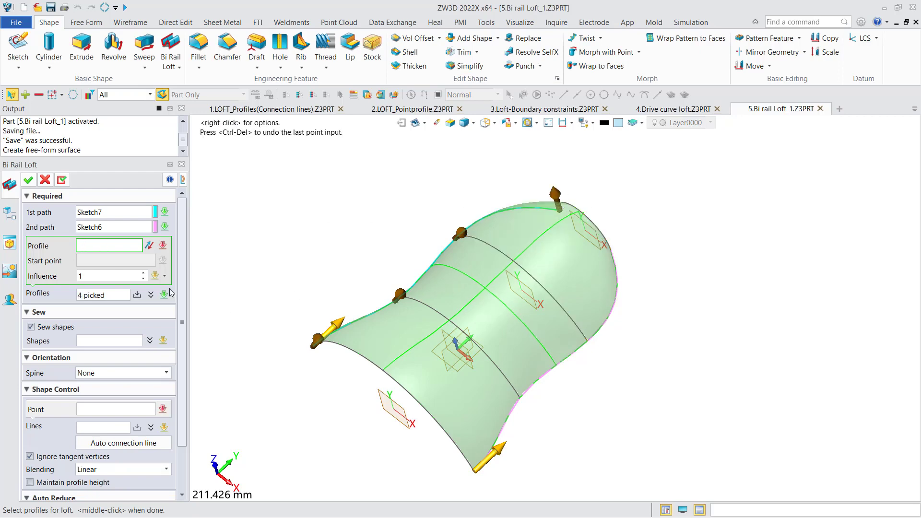
left_click(29, 180)
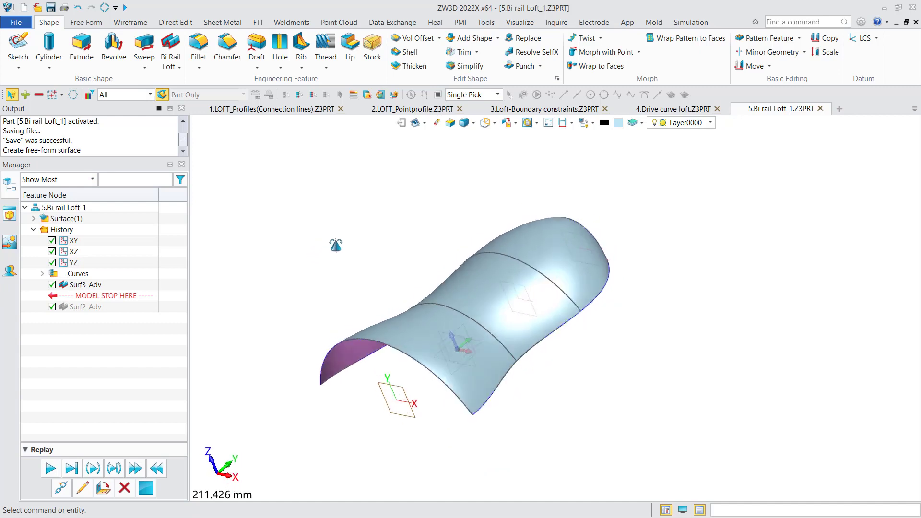